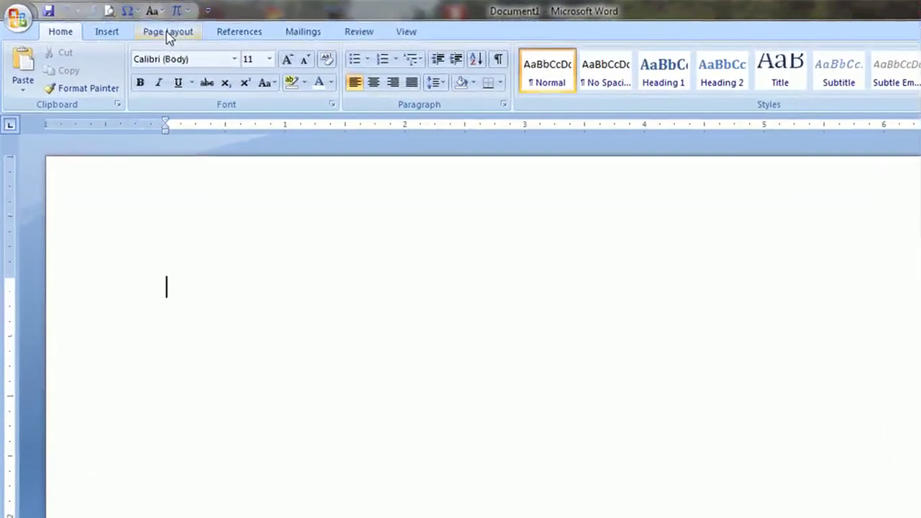
In Custom Margins, set the top and bottom margins to 0.5 inches
left_click(167, 35)
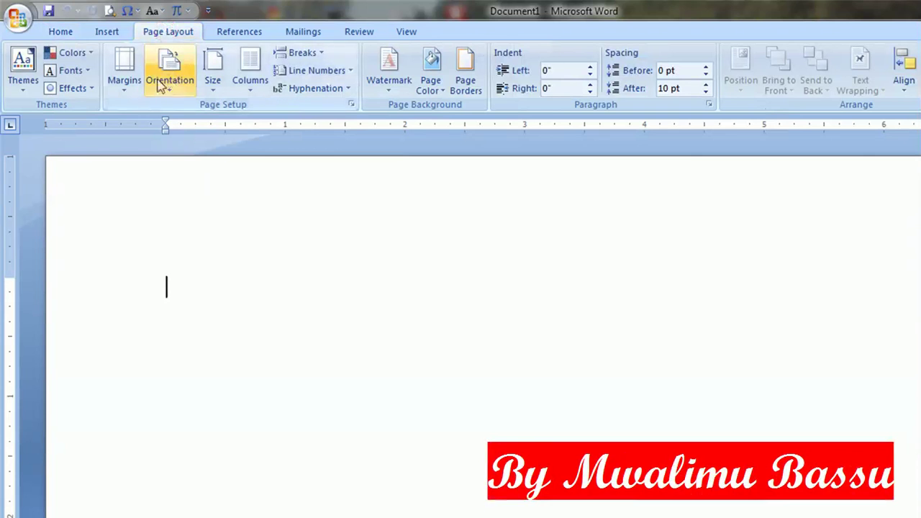
left_click(127, 87)
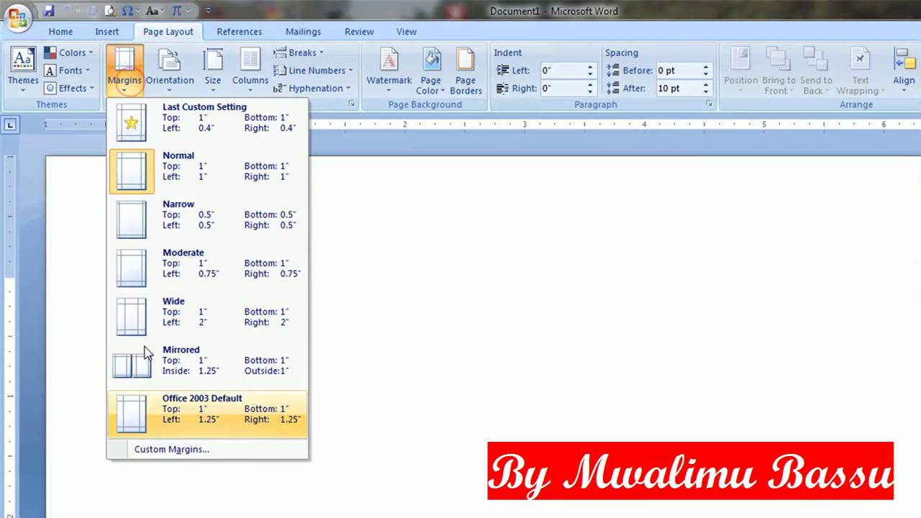
left_click(180, 451)
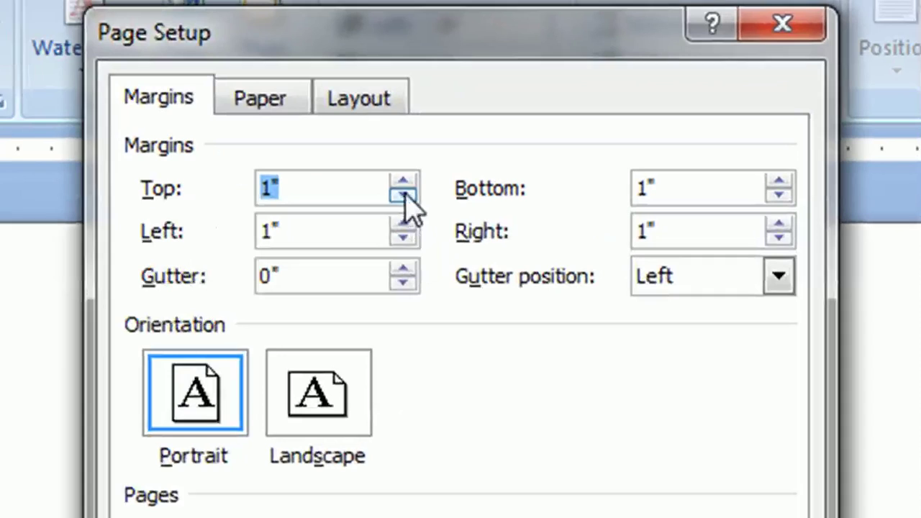
left_click(500, 156)
left_click(500, 156)
left_click(501, 156)
left_click(501, 156)
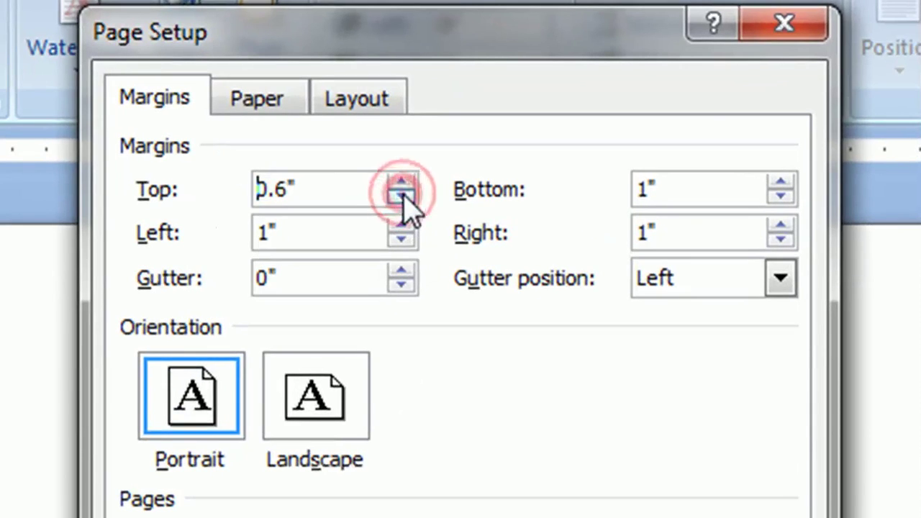
left_click(402, 196)
left_click(781, 195)
left_click(783, 195)
left_click(783, 195)
left_click(782, 195)
left_click(783, 195)
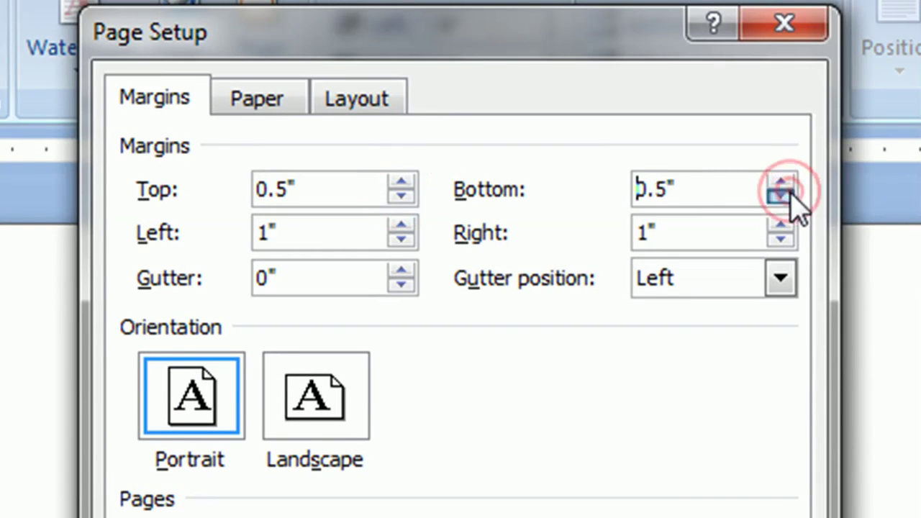
Set the left and right margins to 0.4 inches and apply the page setup
left_click(783, 239)
left_click(782, 240)
left_click(781, 240)
left_click(782, 240)
left_click(781, 240)
left_click(782, 240)
left_click(782, 240)
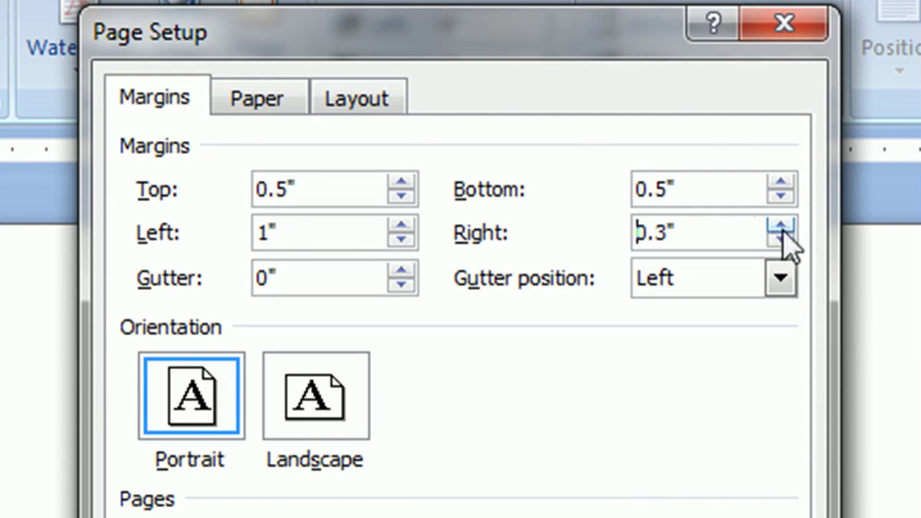
left_click(781, 225)
left_click(401, 239)
left_click(400, 240)
left_click(401, 239)
left_click(401, 240)
left_click(401, 240)
left_click(401, 240)
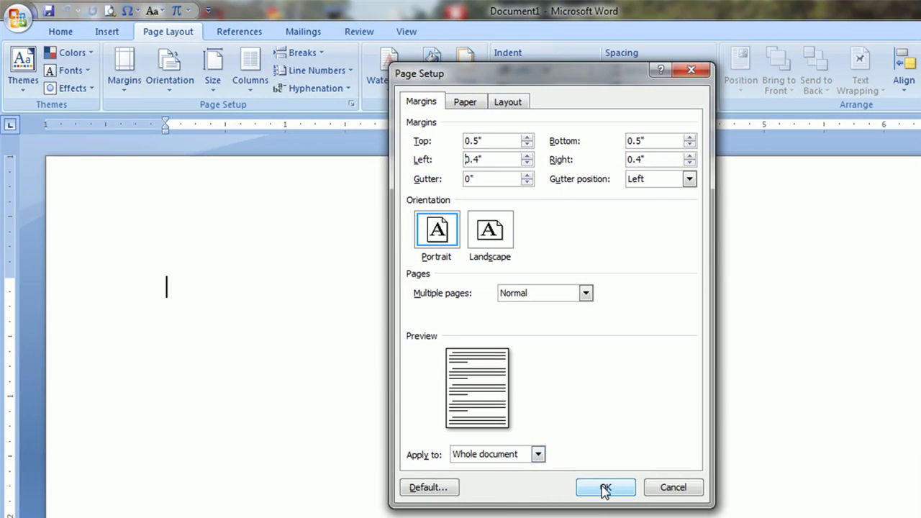
left_click(605, 486)
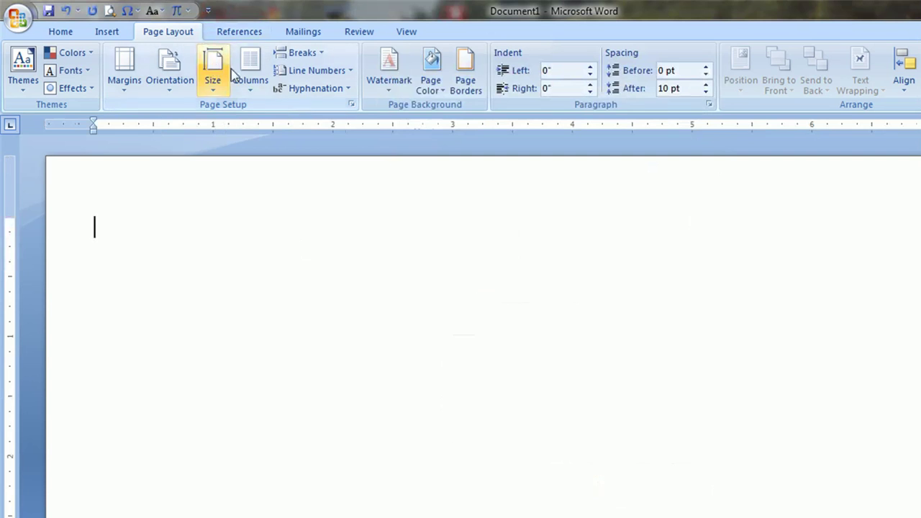
Apply the Two columns layout and Landscape orientation to the blank page
left_click(252, 90)
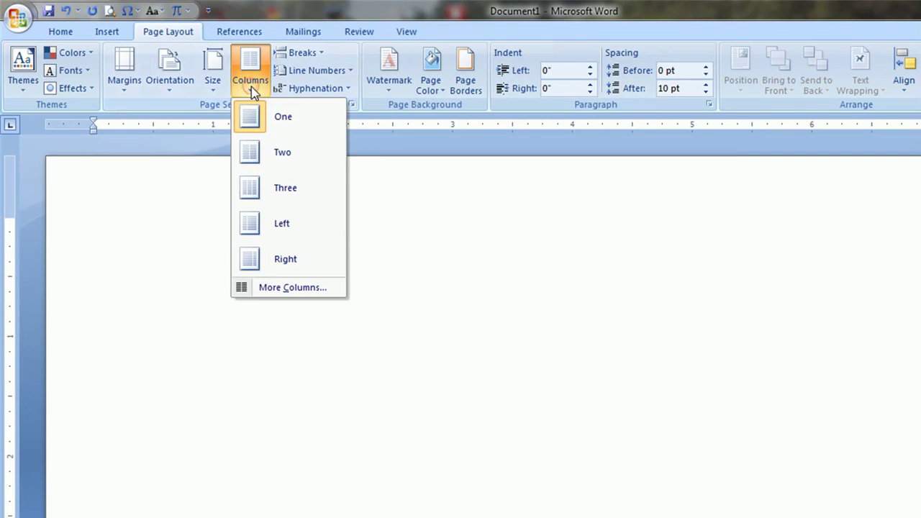
left_click(251, 166)
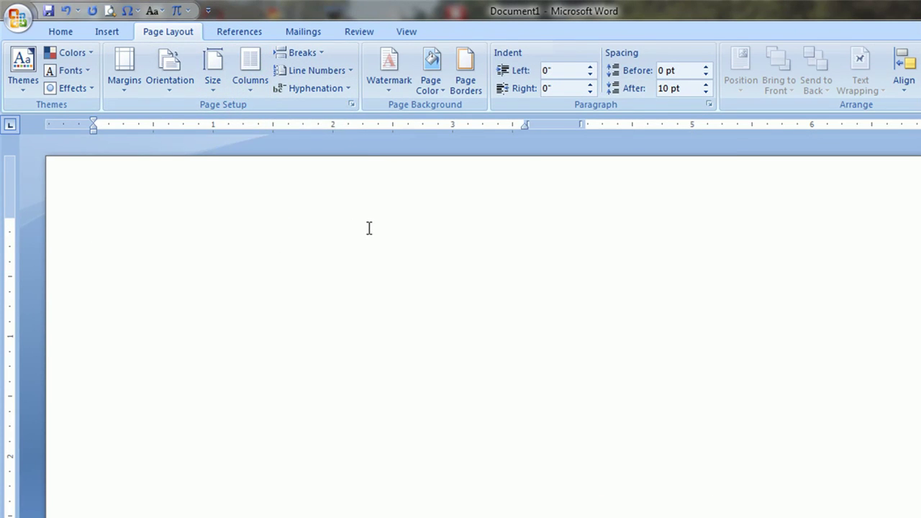
left_click(734, 234)
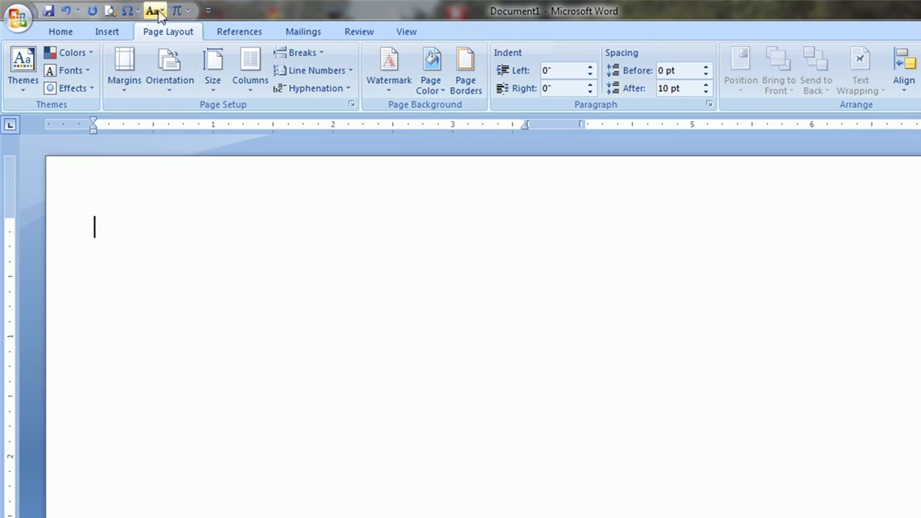
left_click(168, 72)
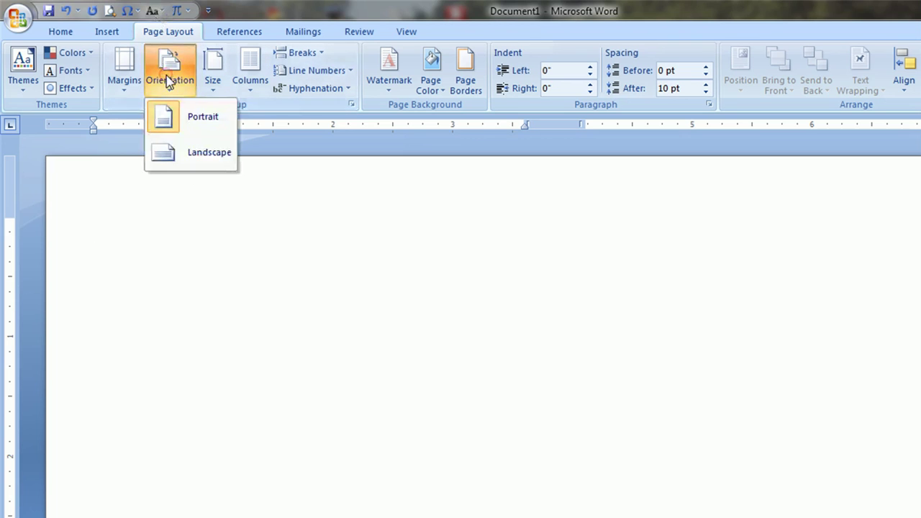
left_click(165, 154)
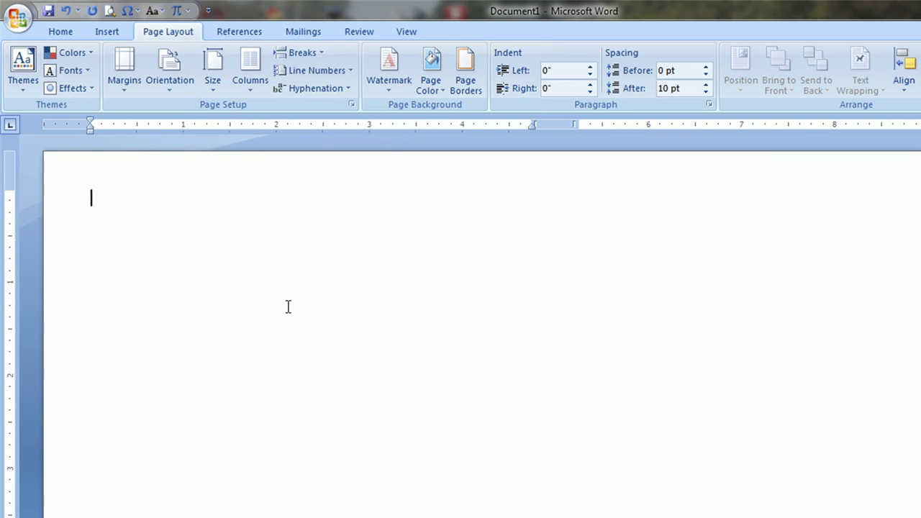
Type the family invitation line and apply the No Spacing style to all text
type("Familia ya")
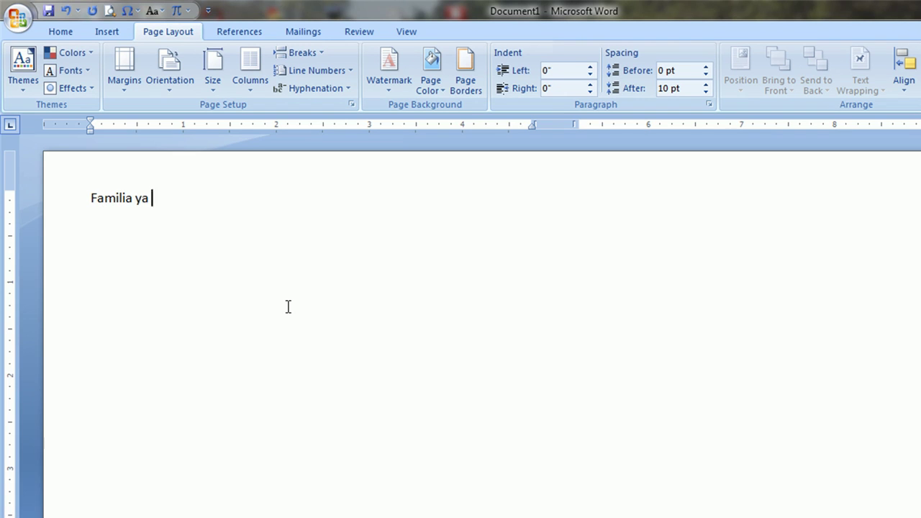
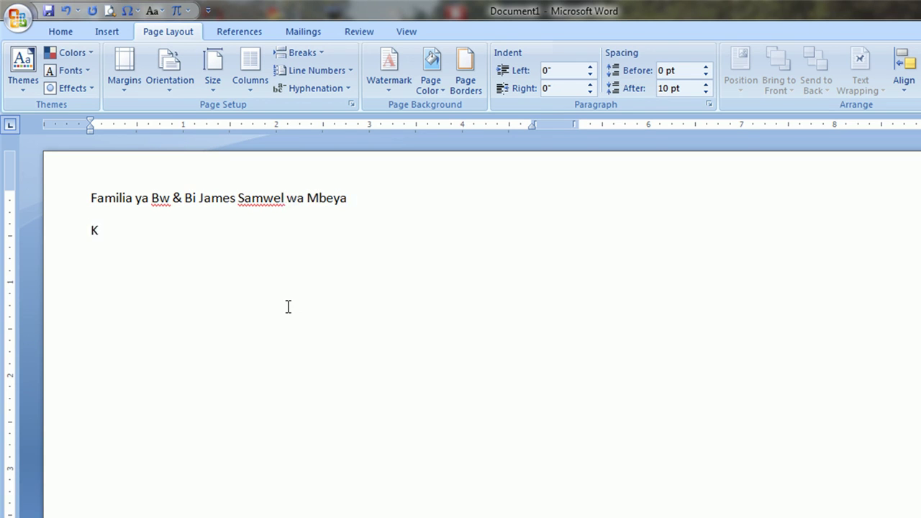
key("ctrl+a")
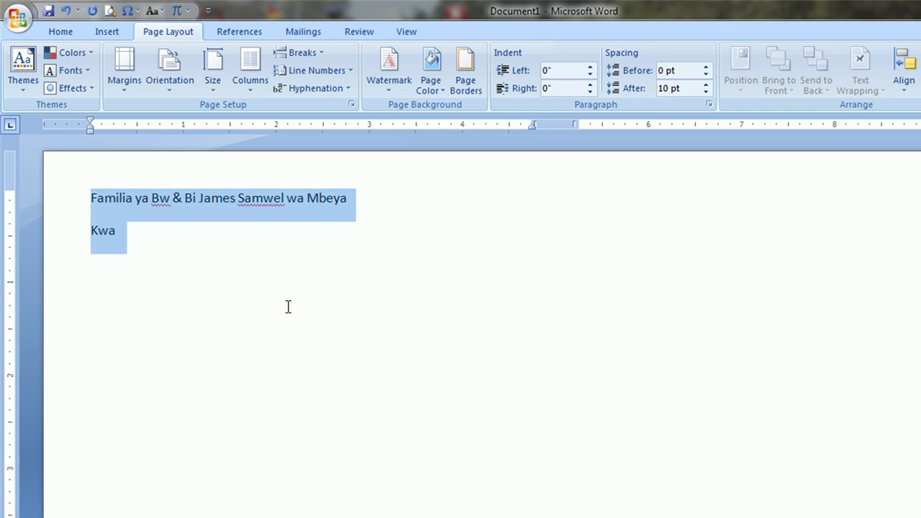
left_click(67, 32)
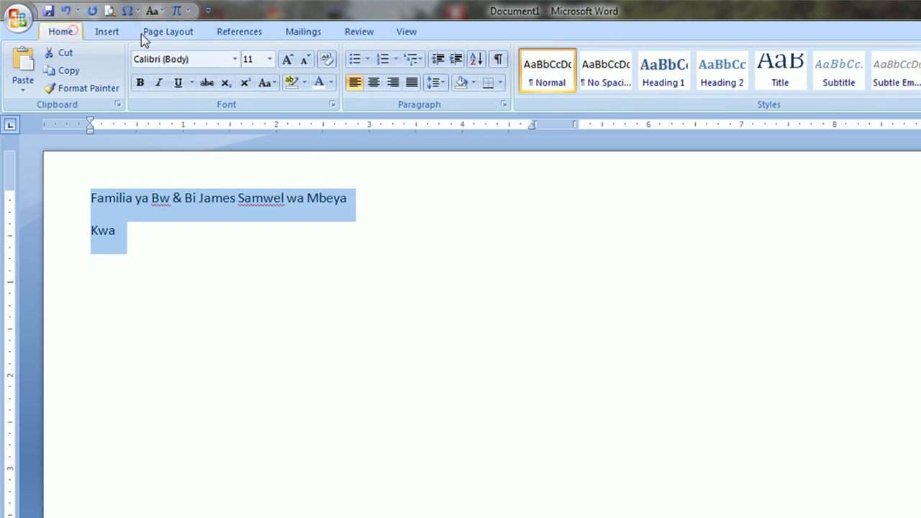
left_click(606, 68)
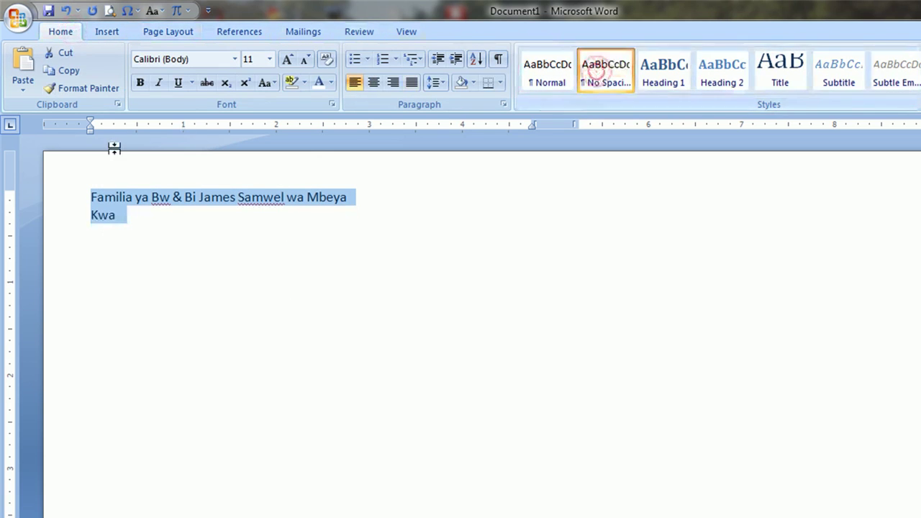
Complete the 'Kwa heshima kubwa wanakuomba Mchango wako' line and add the Bw&Bi/Ndg/Mwl/Mch/Mhe/Dkt/Prof titles line
left_click(148, 224)
type("heshima kubwa wanakuomba Mchang")
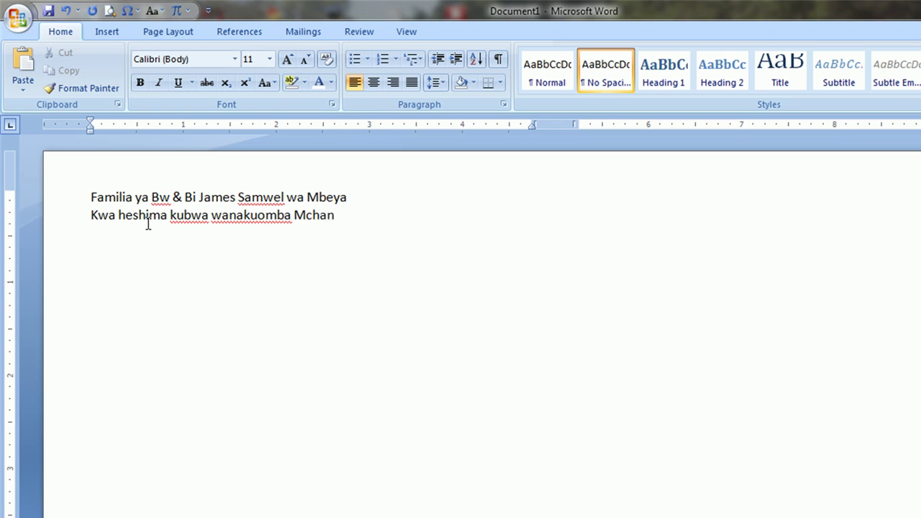
type("o wako/")
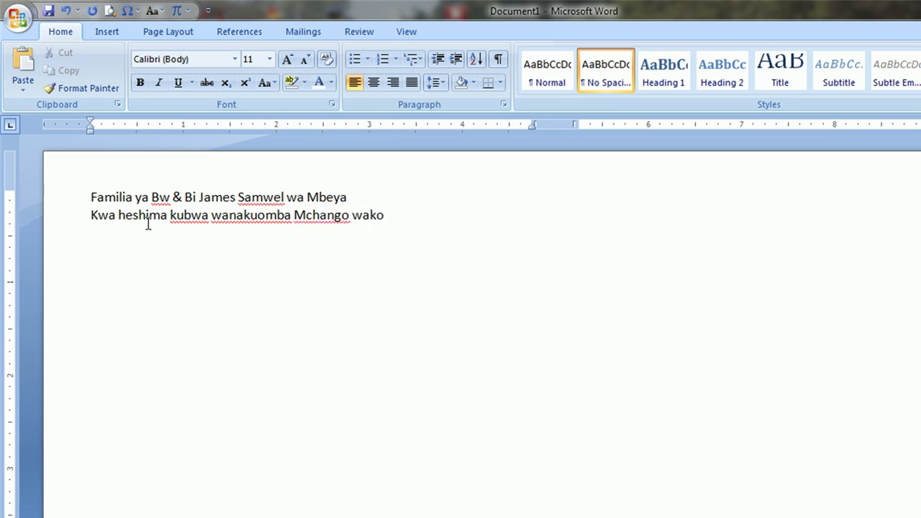
type("Wenu")
key("Return")
type("Bw*")
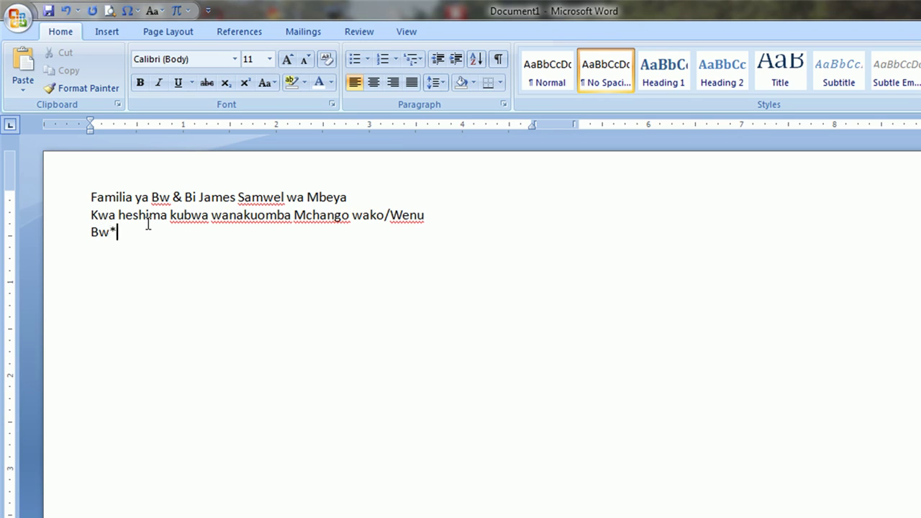
type("Bi/Nd")
type("g/M")
type("Mch/Mhe/Dkt/Pr")
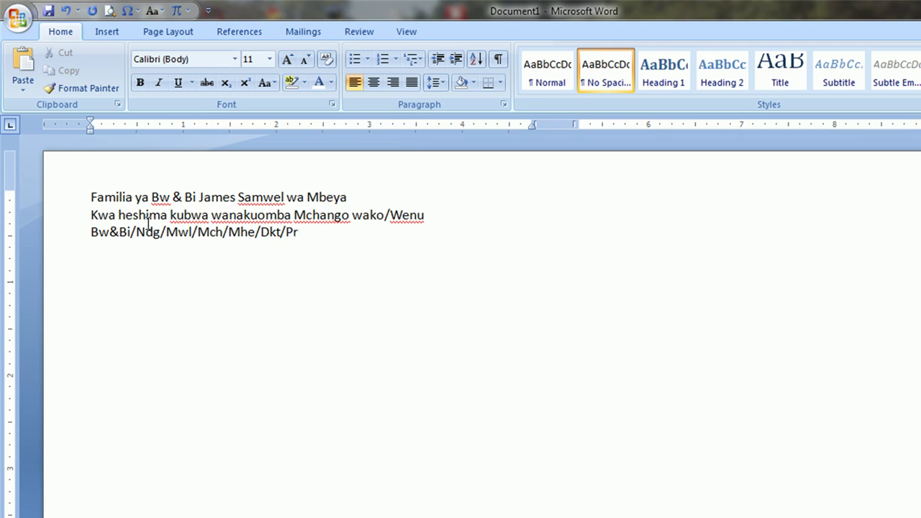
type("f")
Add a dotted name blank and prefix the text with 'Kamati ya Maandalizi ya Send Off kwa niaba ya'
key("Return")
type("..................")
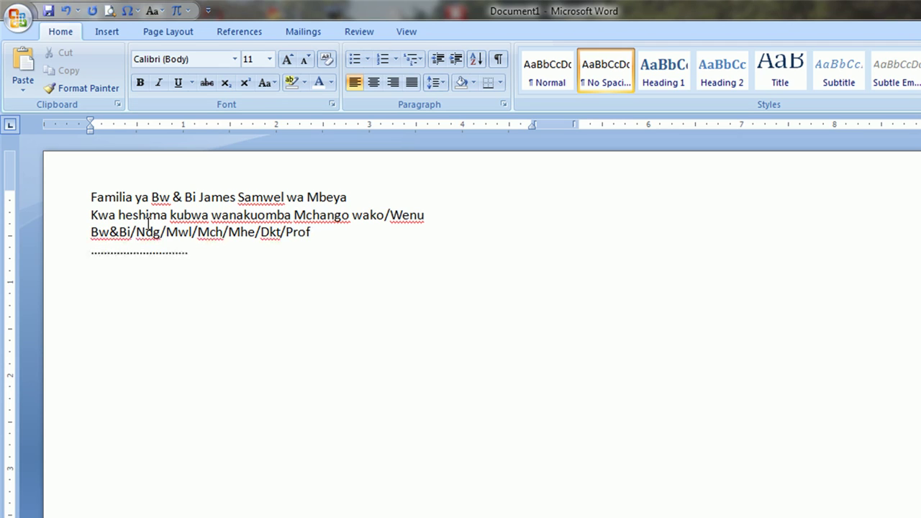
type("....................................")
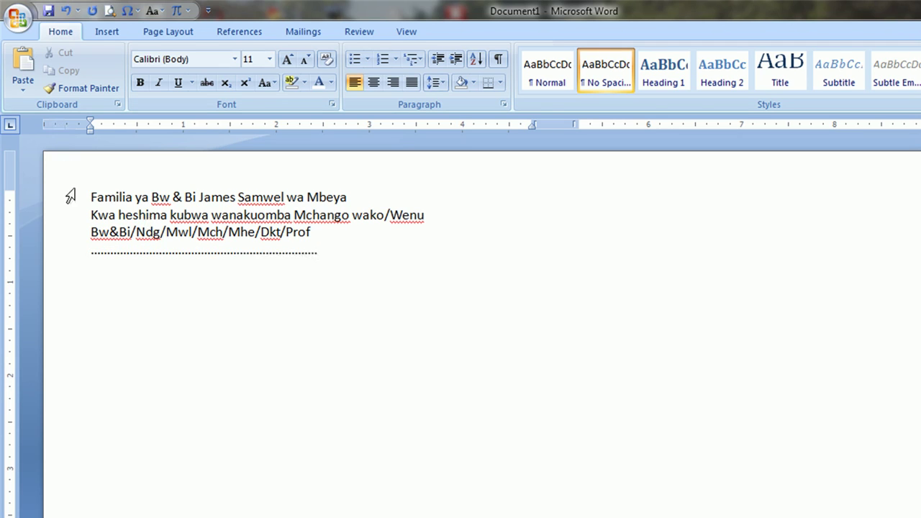
left_click(85, 195)
type("Kamati ya ")
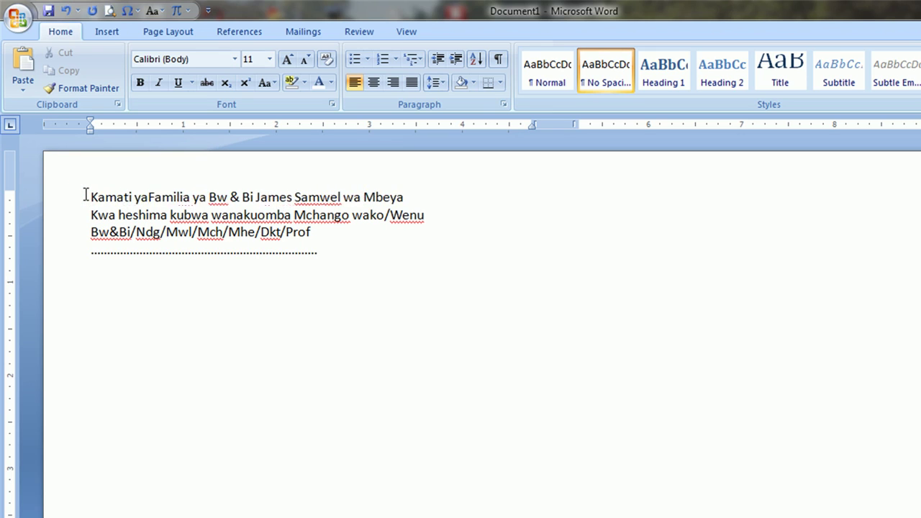
type("Maandalizi ya Send Off ")
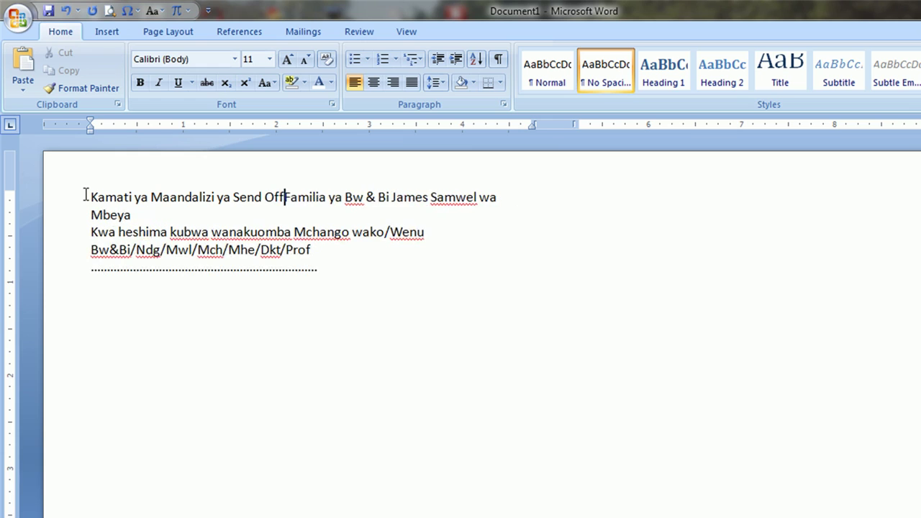
type("kwa ")
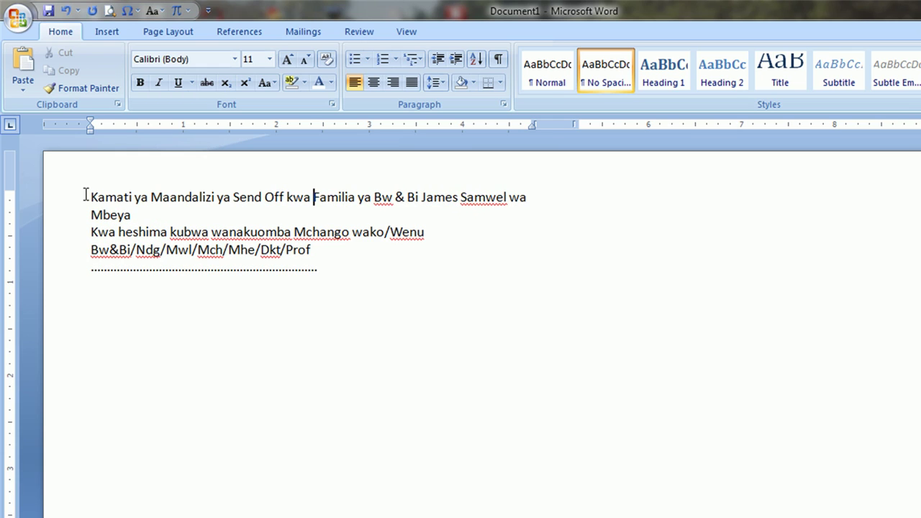
type("niab")
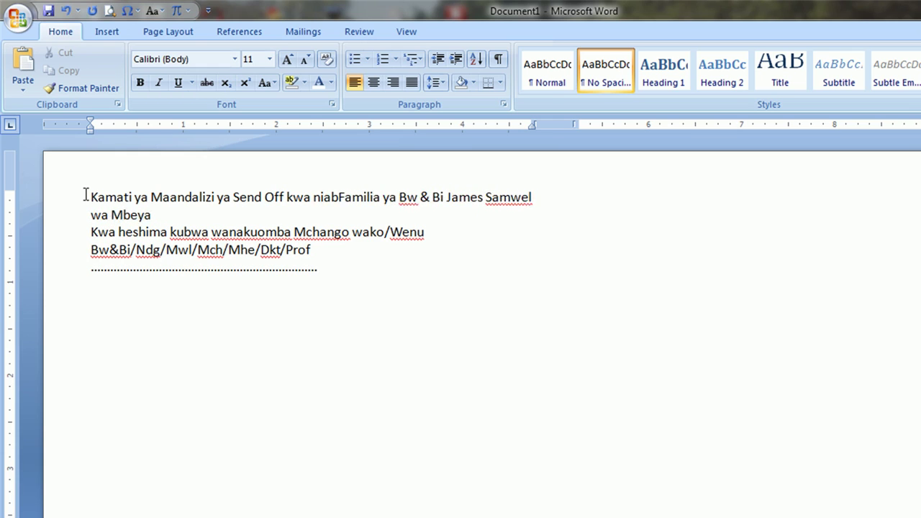
type("a ya")
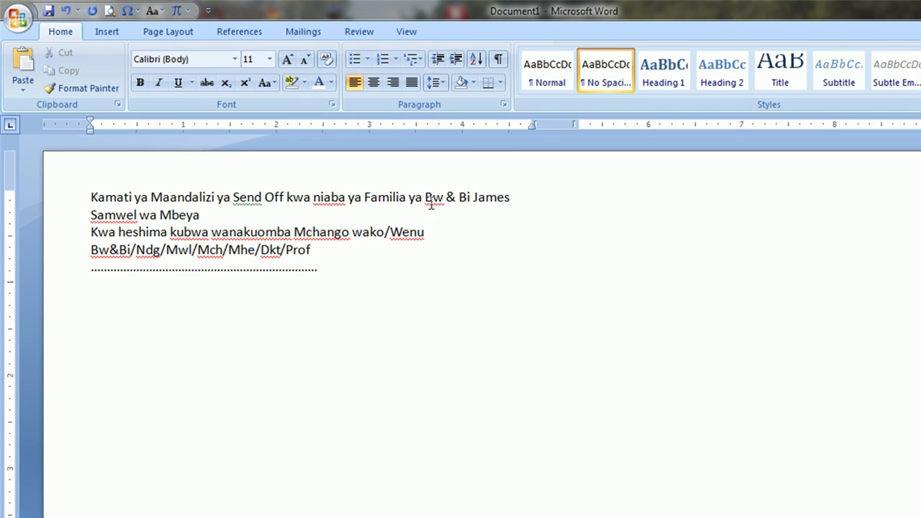
Move 'Familia' onto its own line below the committee phrase, then return after the dotted line
key("Return")
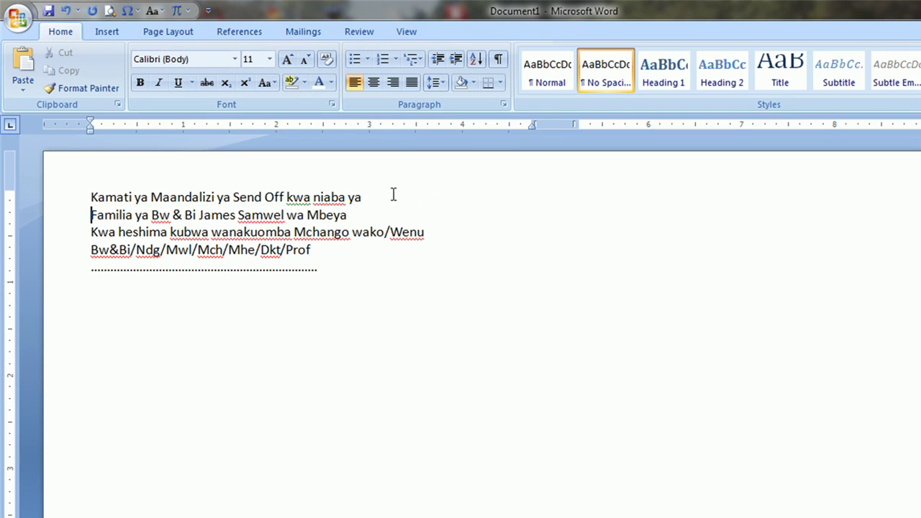
left_click(305, 303)
left_click(352, 269)
Add 'Ili kufanikisha Send Off ya', 'Binti yao Mpendwa', the daughter's name and the 21/11/2019 send-off line
type("Ili k")
type("ufanikisha Send Off ya")
key("Return")
type("Binti yao Mpendwa")
key("Return")
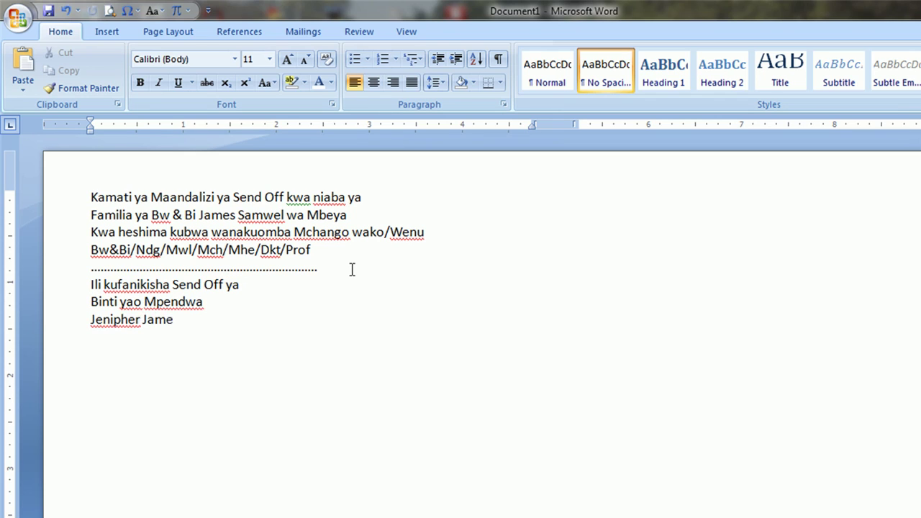
key("Return")
type("Anayetaraj")
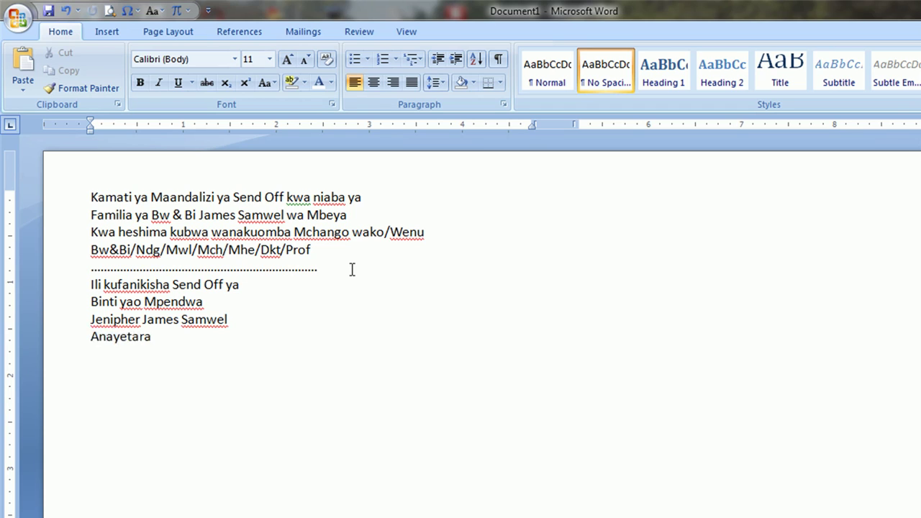
type("ia kuagw")
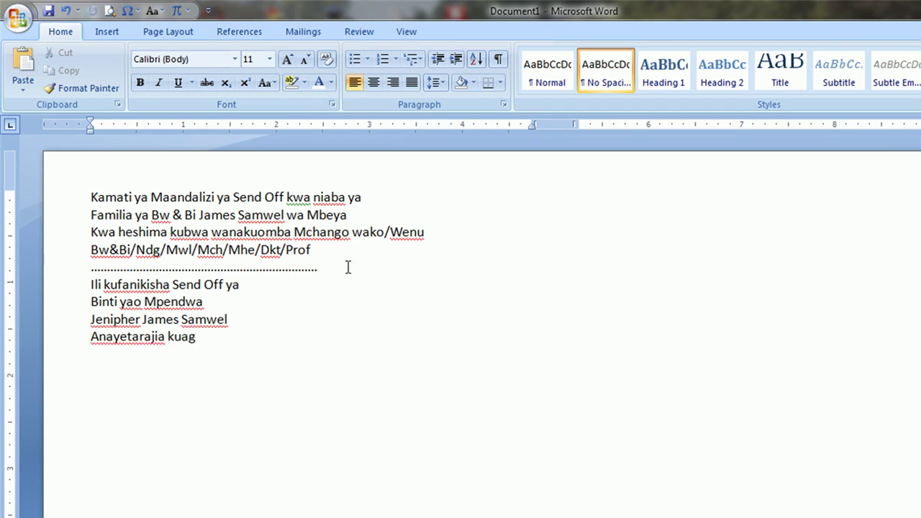
type("a")
type(" (Send Off) tarehe 21/2")
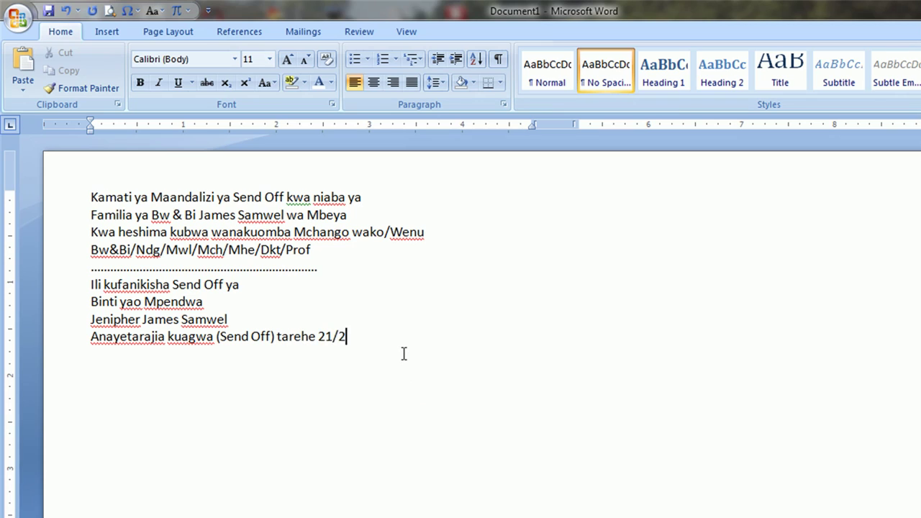
key("BackSpace")
type("1/2019")
type(".")
key("Return")
Add the 'Hivyo kwa kutambua' appeal, support request lines and 'Mchango ni Tsh. 50,000/='
type("Hivyo kwa kutambua na")
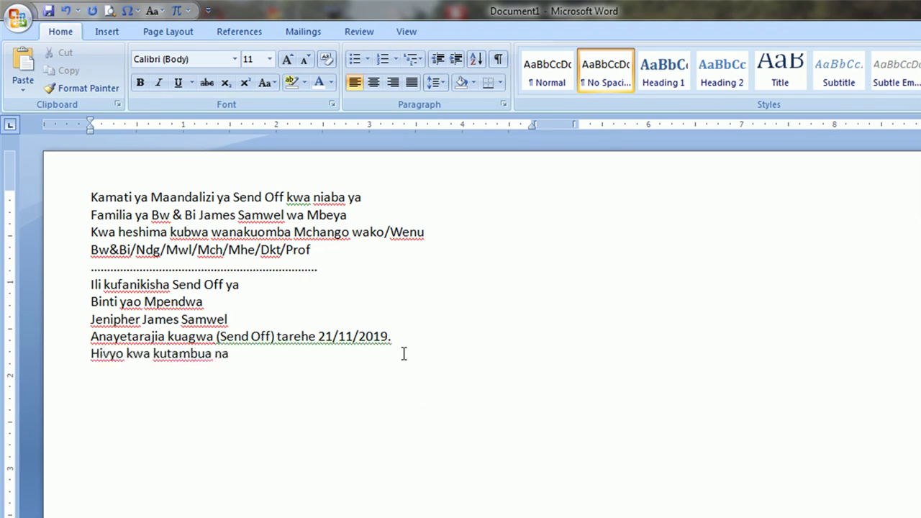
type(" Kuthamini Upendo na umuhimu wako kwa Familia hii ukiwa Ndugu, Jam")
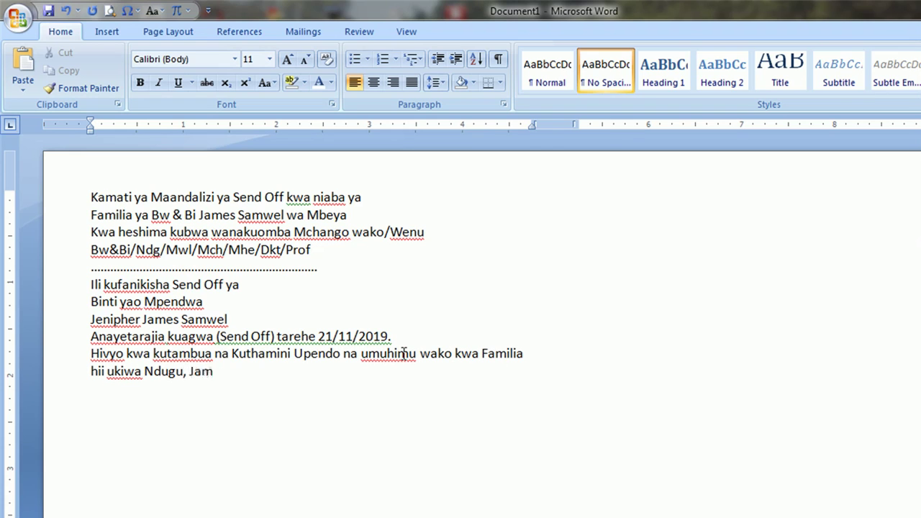
type("aa na Rafiki yetu wa karibu sana,")
key("Return")
type("Tunakuomba Utuunge/Mtuunge mkono")
key("Return")
type("Wa hali na mali i")
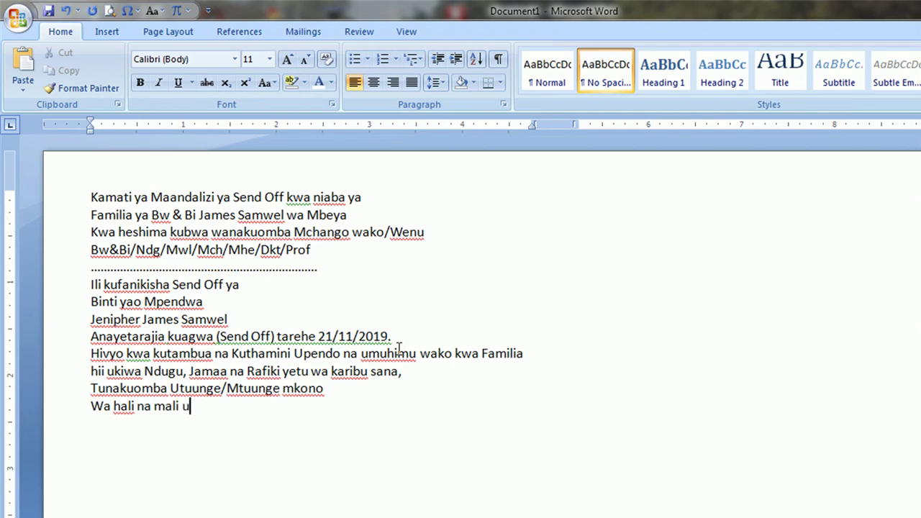
type("li kufanikisha tendo hili la heri.")
key("Return")
type("M")
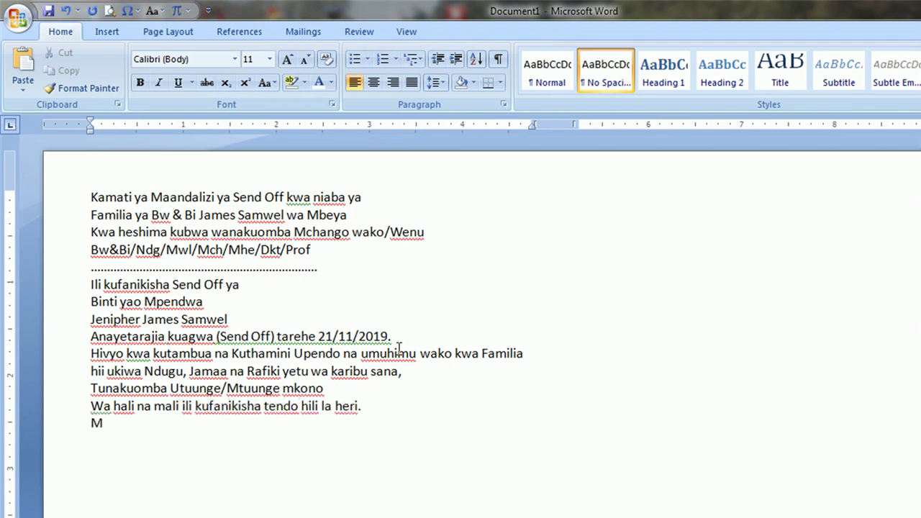
type("chango ni Tsh. 50,000/=")
key("Return")
Add the 05/11/2019 deadline line, the thanks line and the 'Mungu akubariki/awabariki.' blessing
type("Tunaomba mcango wako/wenu uwasilishe")
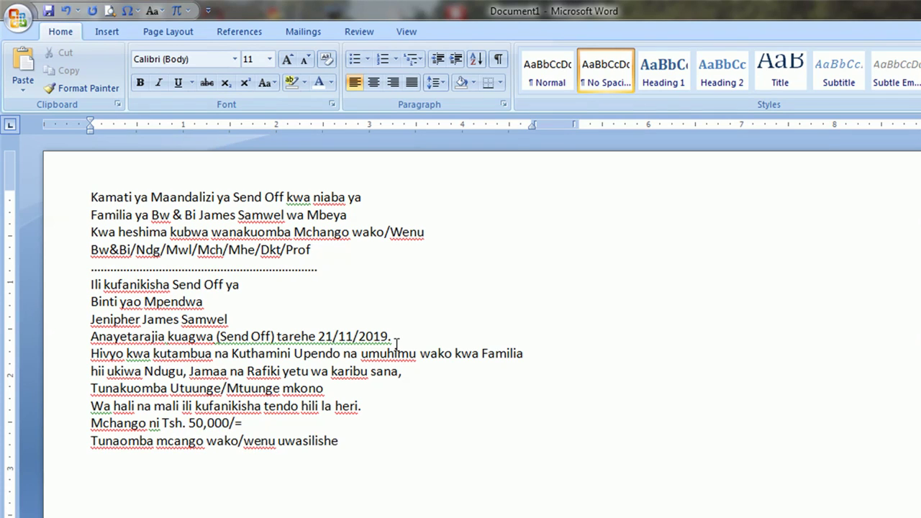
type(" kwa ajilykupa kadi hii kabla ya tarehe 05/11/2019.")
key("Return")
type("Tunatanguliza shukrani zetu za dhati")
key("Return")
type("Mungu akubariki/awabariki.")
key("ctrl+a")
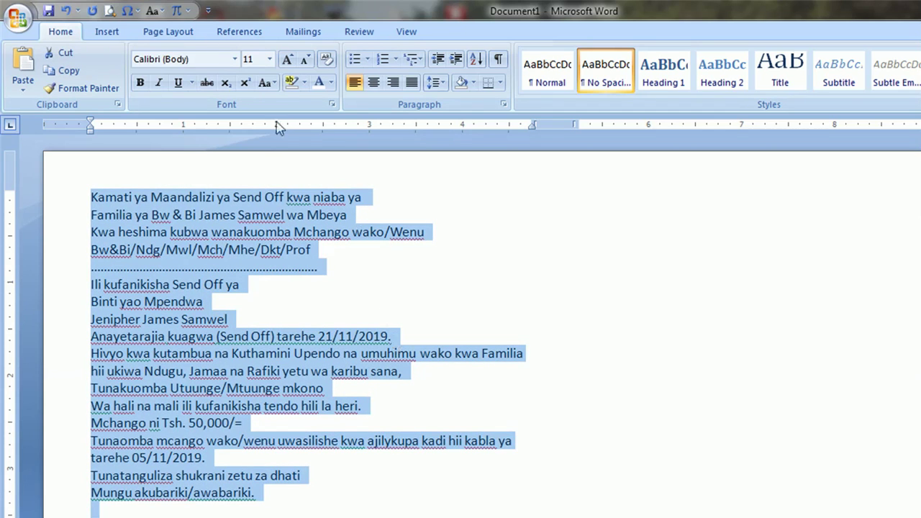
Format all card text as right-aligned 14-point Monotype Corsiva and check it in Print Preview
left_click(212, 59)
type("Monotype Corsiva")
key("Return")
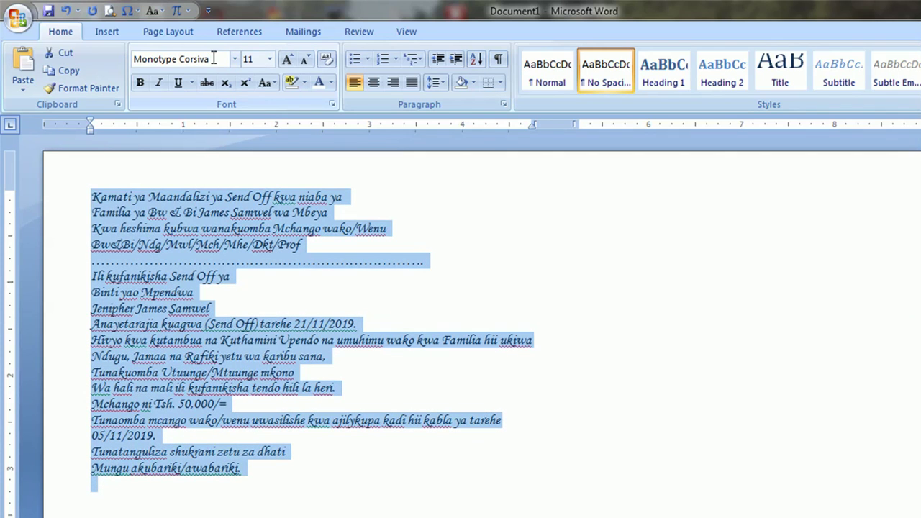
left_click(393, 82)
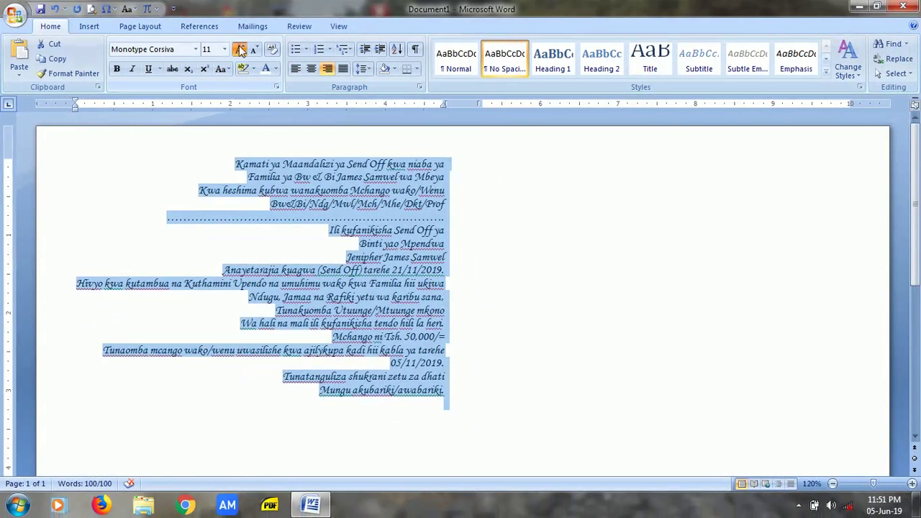
left_click(241, 49)
left_click(240, 49)
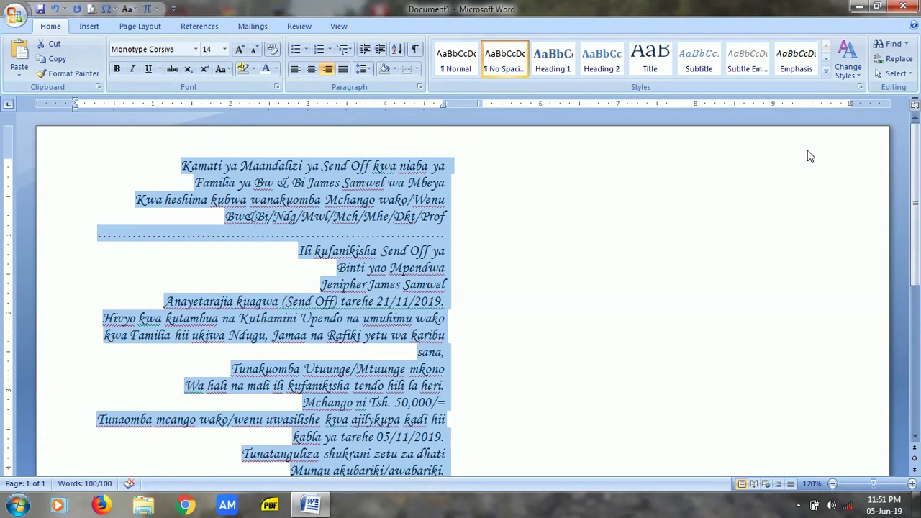
left_click(93, 9)
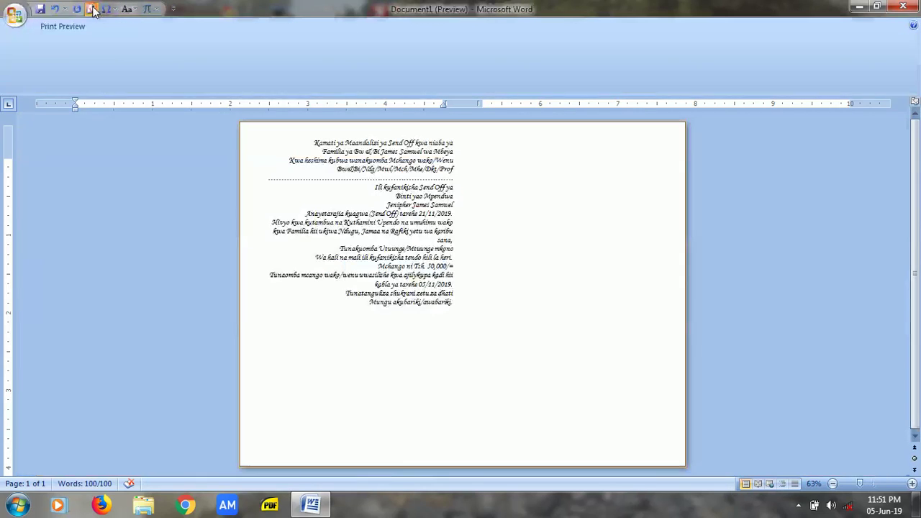
left_click(473, 59)
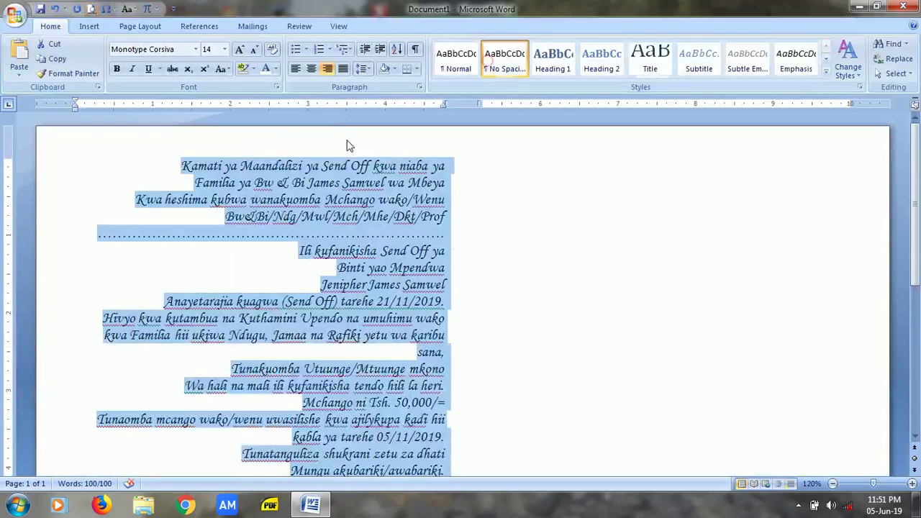
left_click(277, 183)
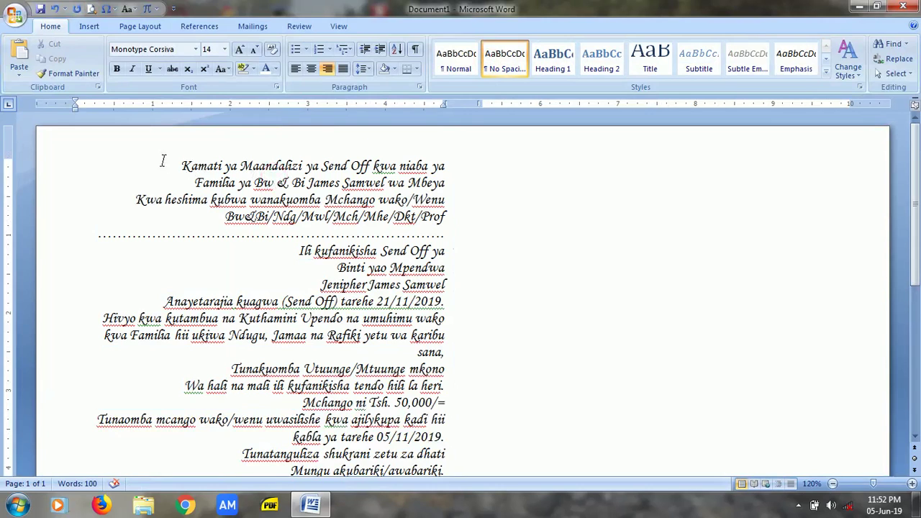
Colour all the card text dark blue using the More Colors palette
key("ctrl+a")
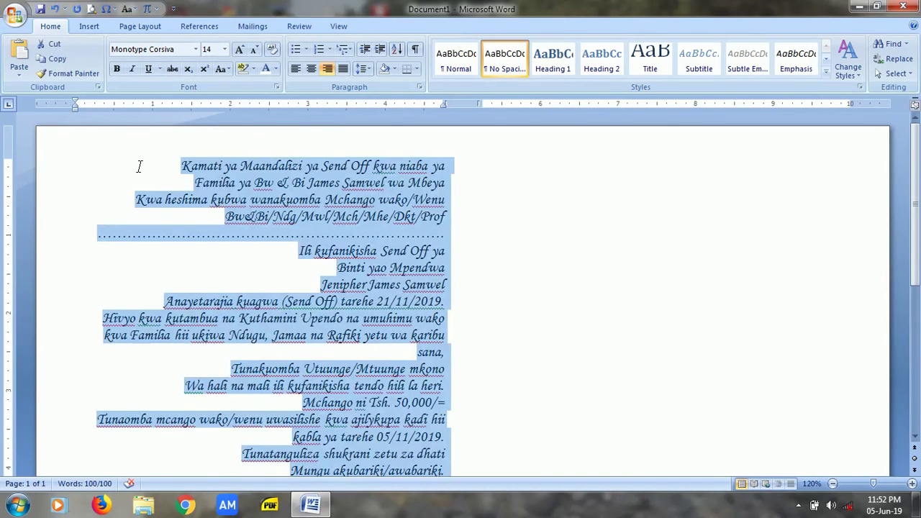
left_click(276, 71)
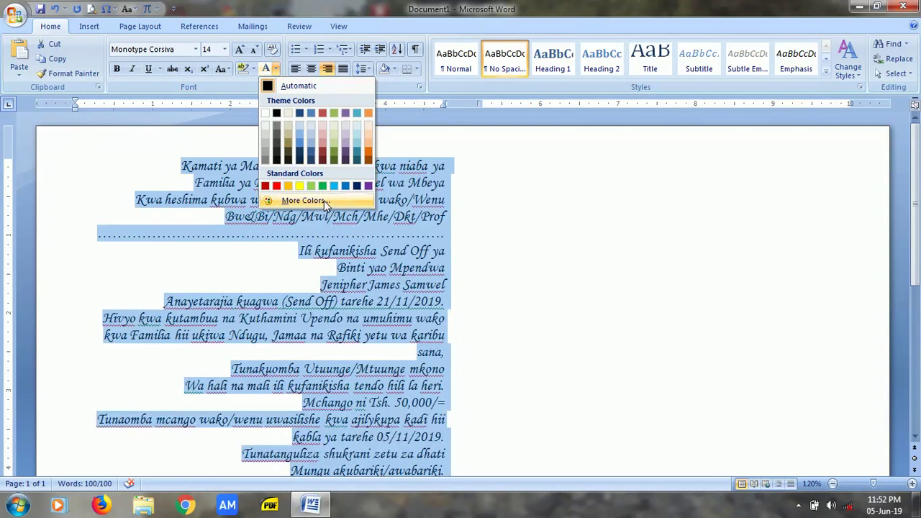
left_click(324, 201)
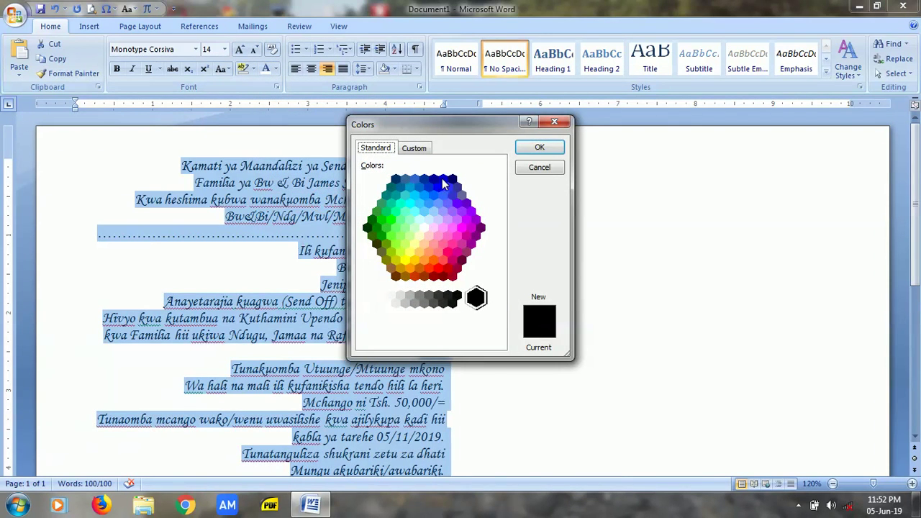
left_click(443, 180)
left_click(540, 148)
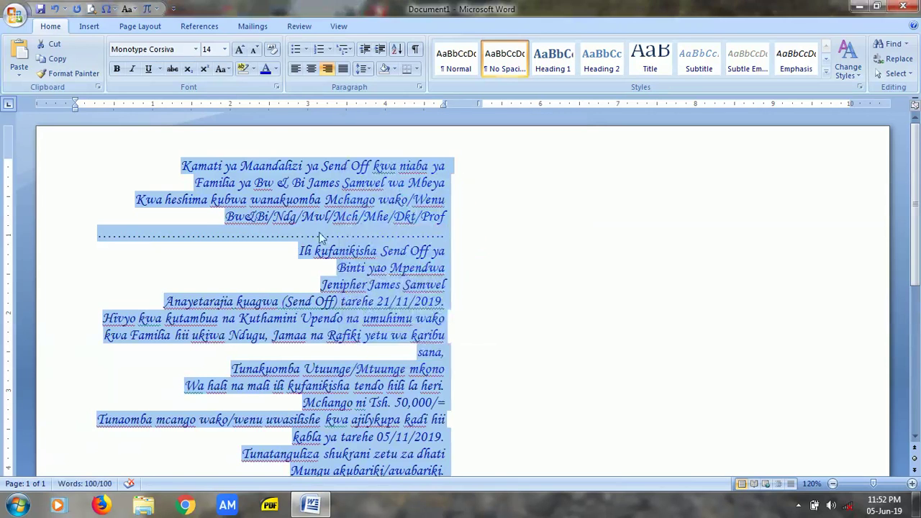
left_click(346, 251)
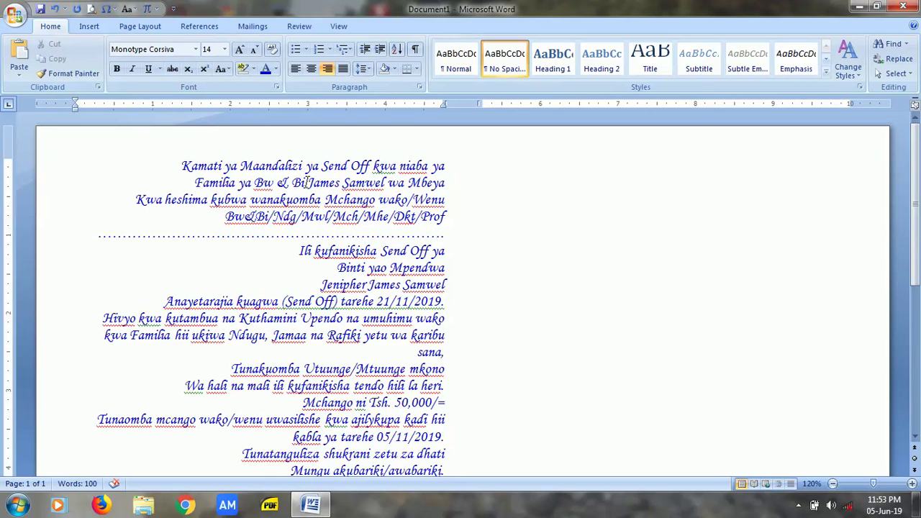
Colour the father's name and 'Mbeya' red, and shorten the dotted line
left_click_drag(309, 183, 387, 189)
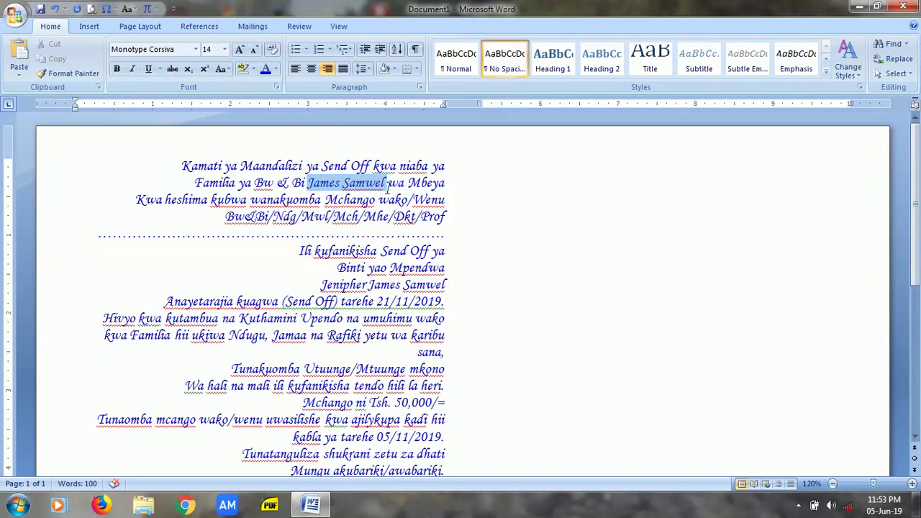
left_click(276, 70)
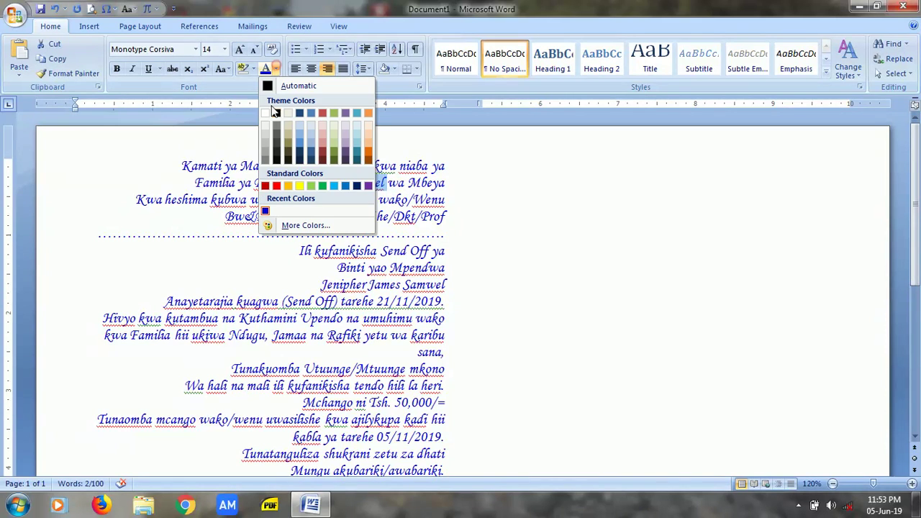
left_click(276, 186)
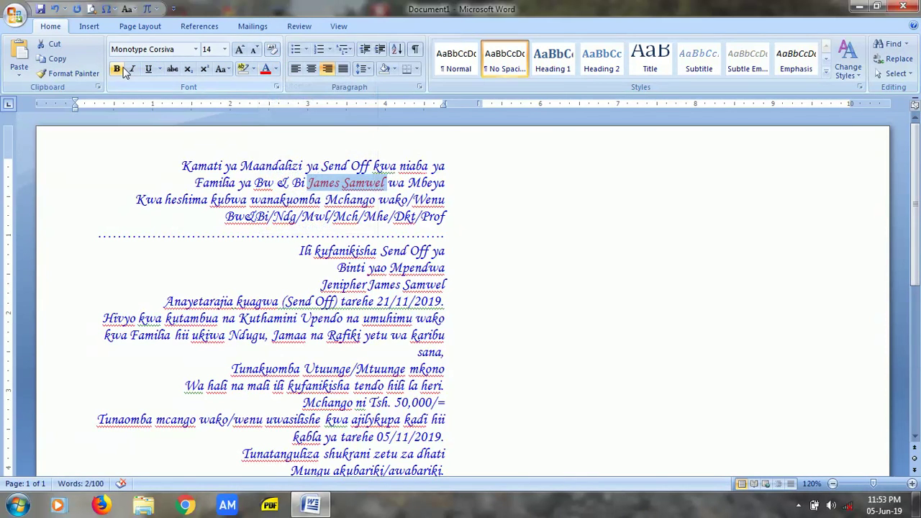
left_click(414, 199)
double_click(429, 183)
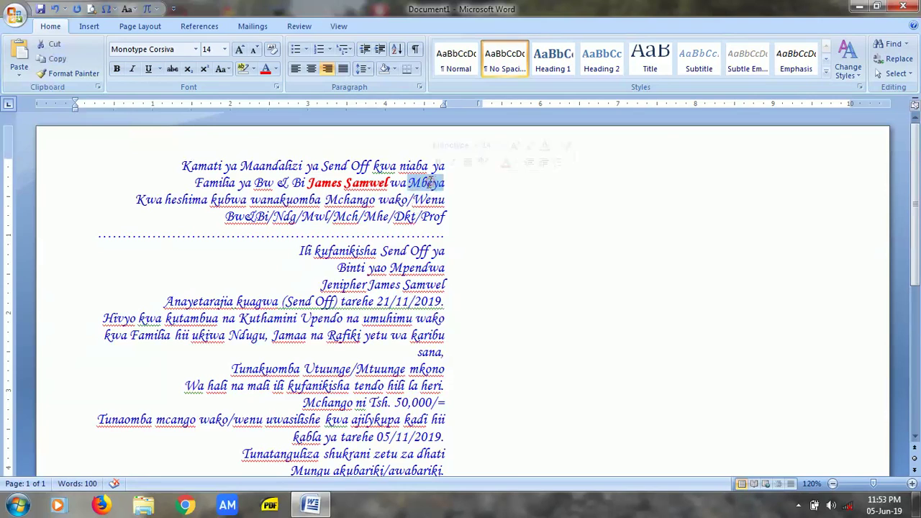
left_click(266, 72)
left_click(379, 234)
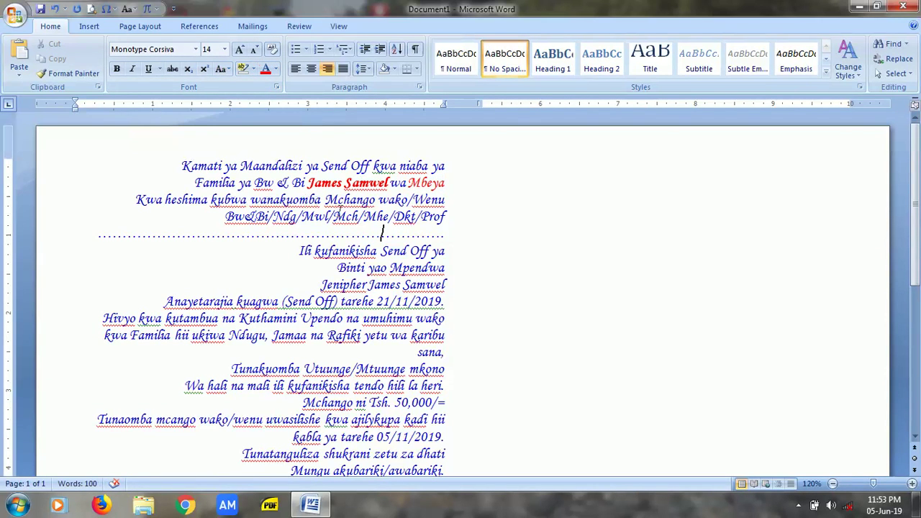
key("BackSpace")
key("BackSpace")
key("BackSpace")
Format the daughter's name line in bold 16-point Vijaya all capitals
triple_click(322, 284)
left_click(223, 70)
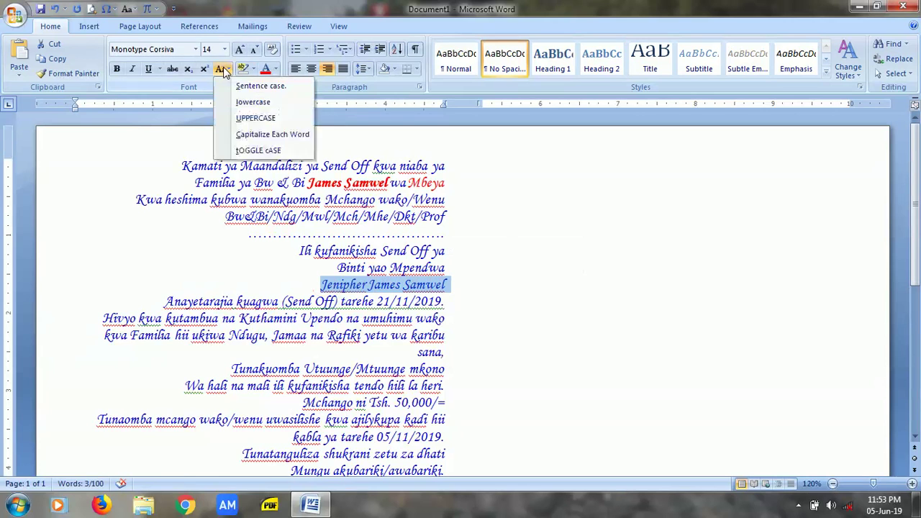
left_click(249, 117)
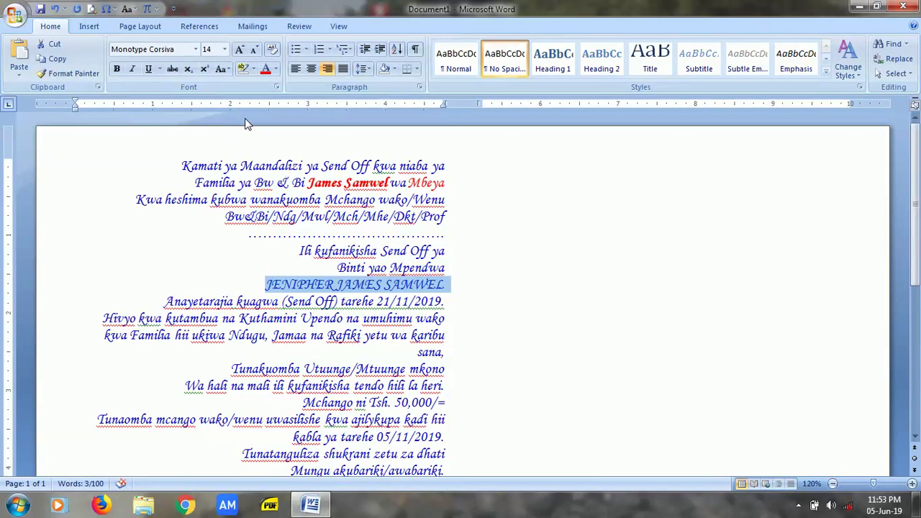
left_click(182, 51)
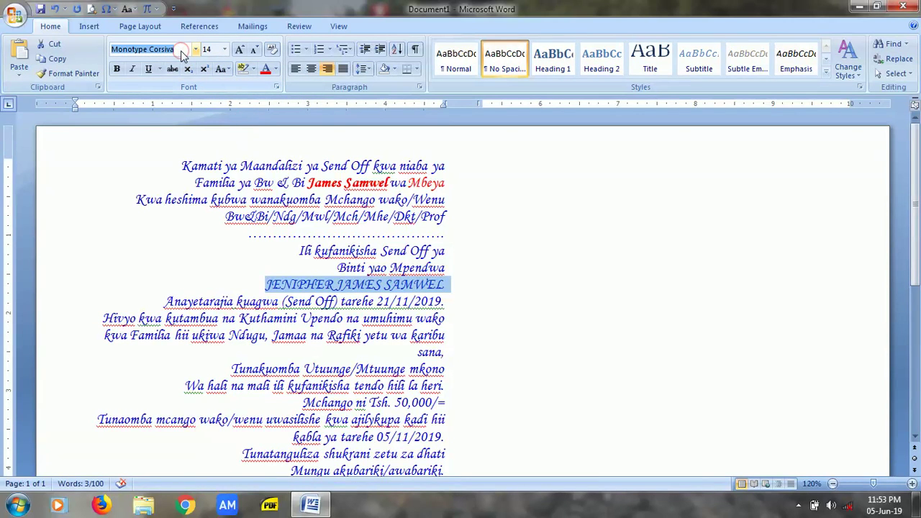
type("Vijaya")
key("Return")
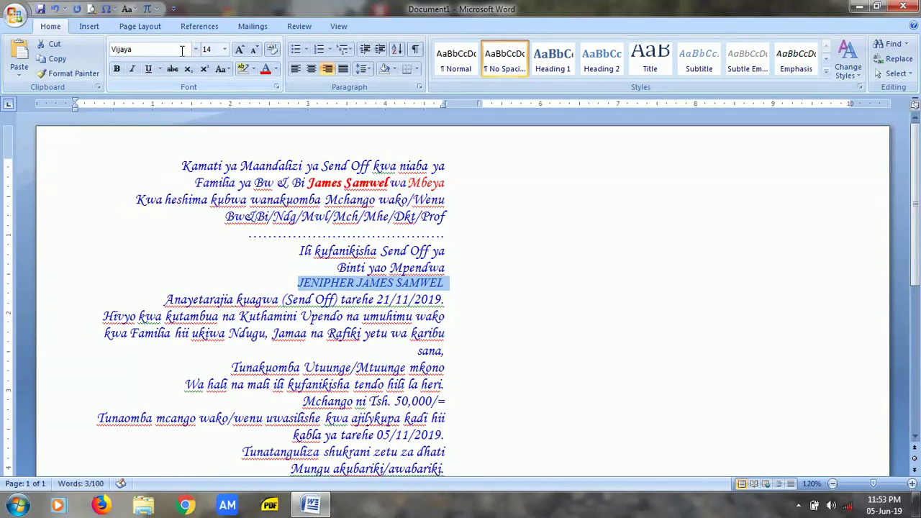
key("ctrl+b")
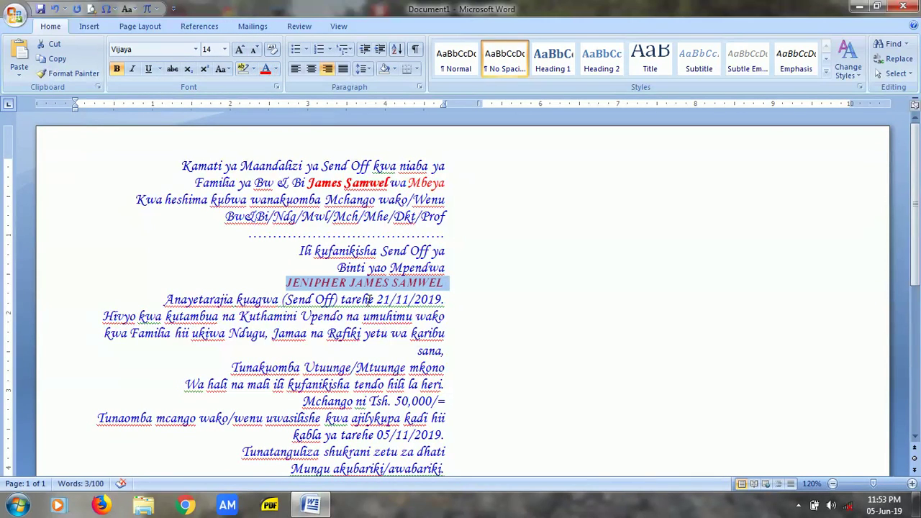
left_click(241, 50)
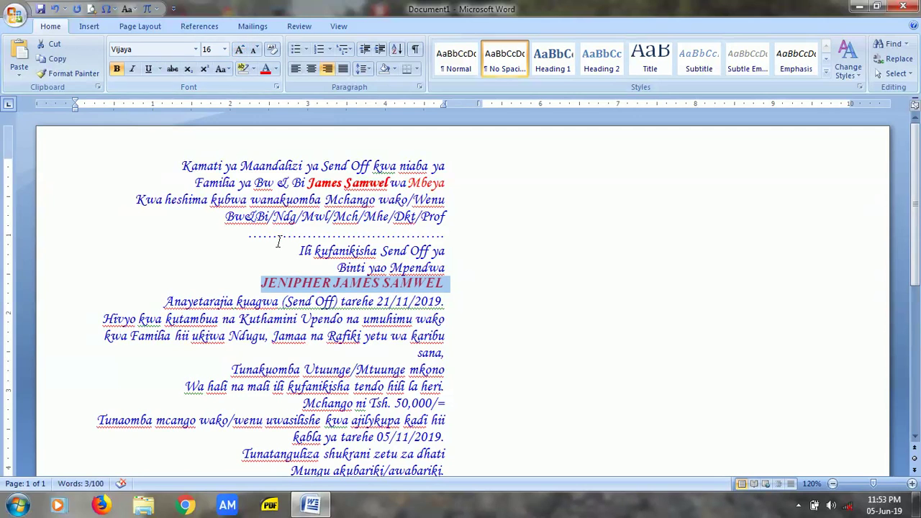
key("ctrl+a")
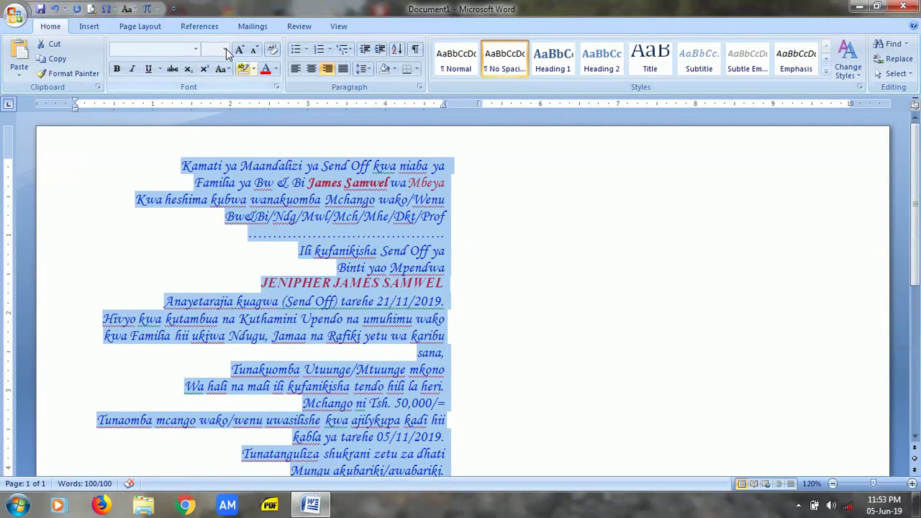
left_click(335, 289)
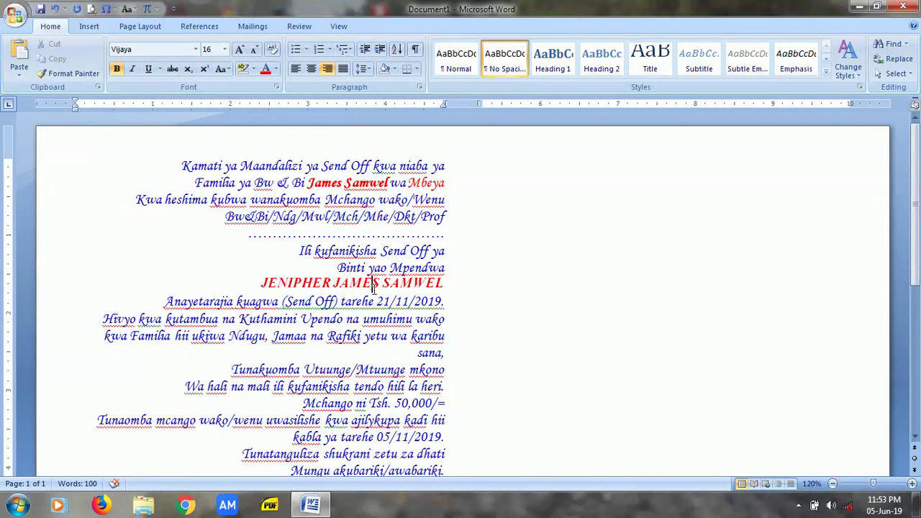
left_click(56, 273)
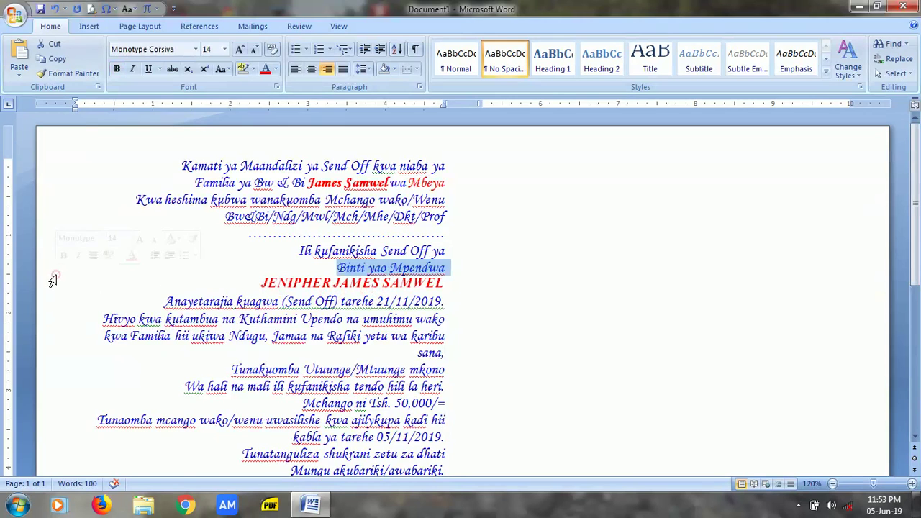
Give the daughter's name line 6 pt spacing before and after
left_click(55, 281)
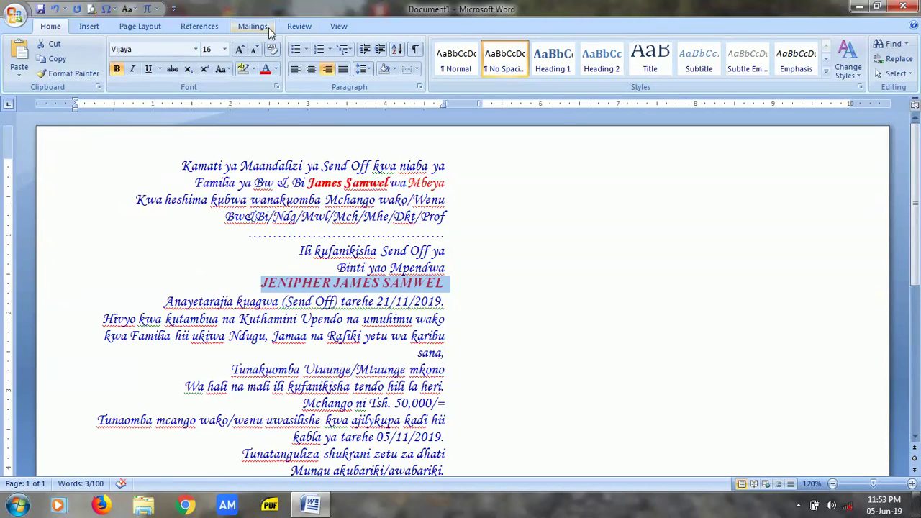
left_click(140, 26)
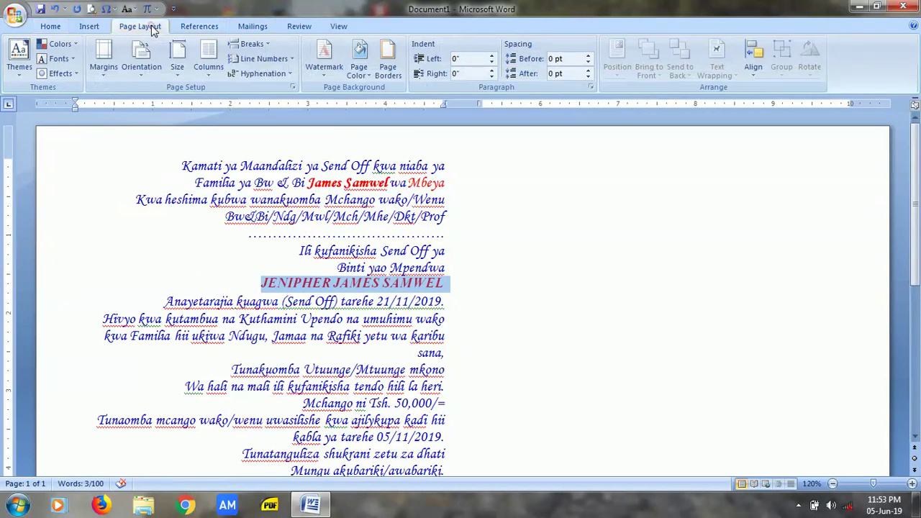
left_click(588, 55)
left_click(588, 70)
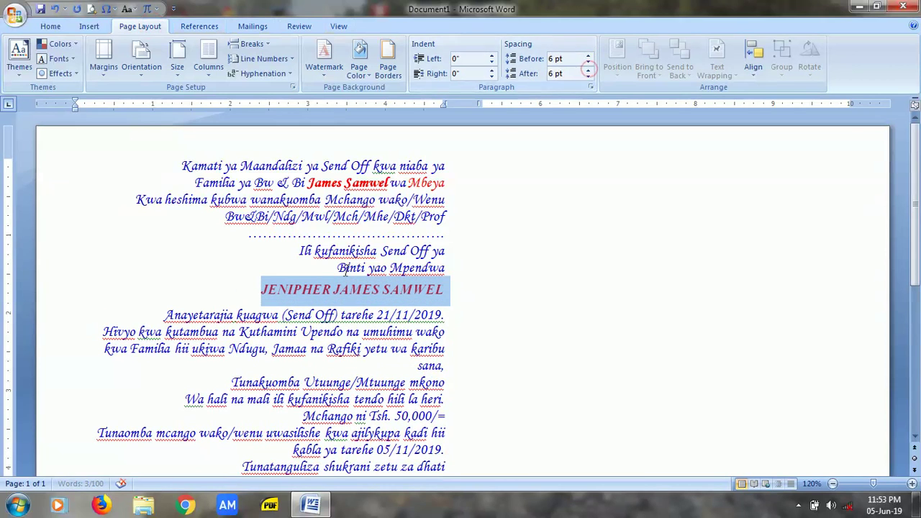
left_click(328, 312)
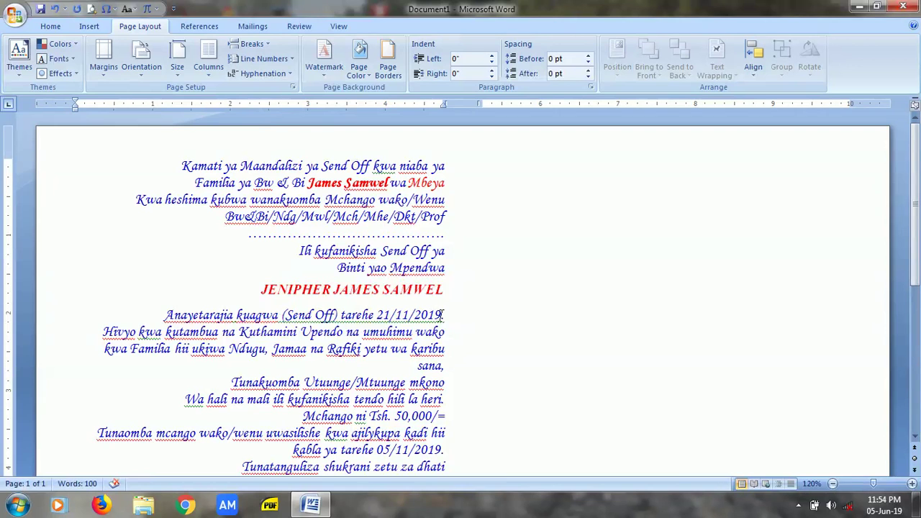
Colour the 21/11/2019 send-off date red
left_click_drag(442, 315, 377, 317)
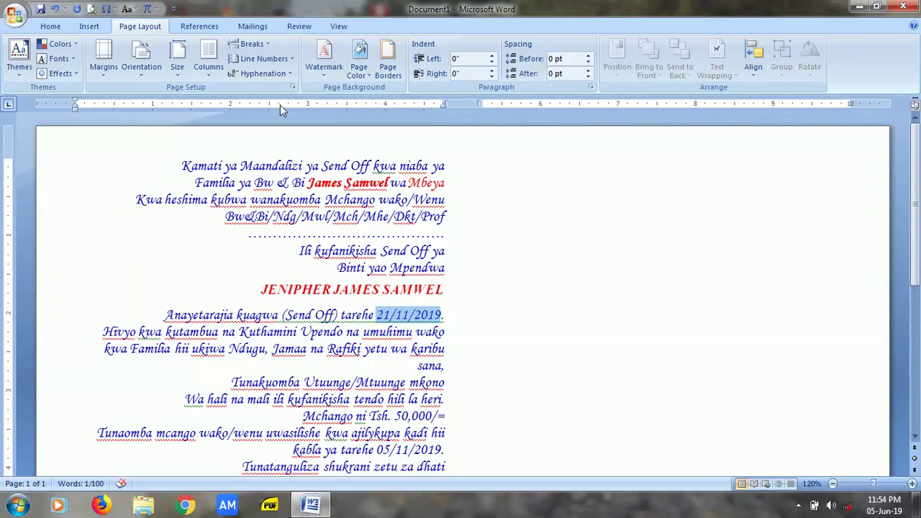
left_click(51, 26)
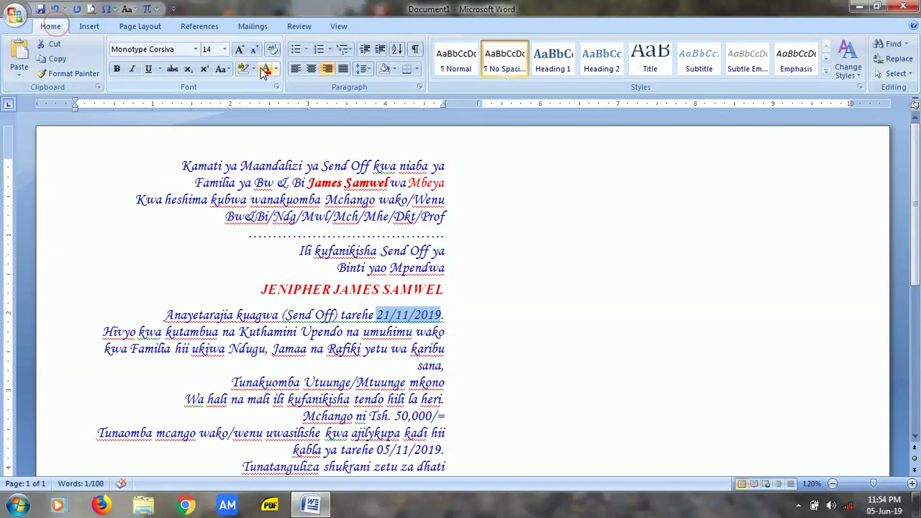
left_click(310, 349)
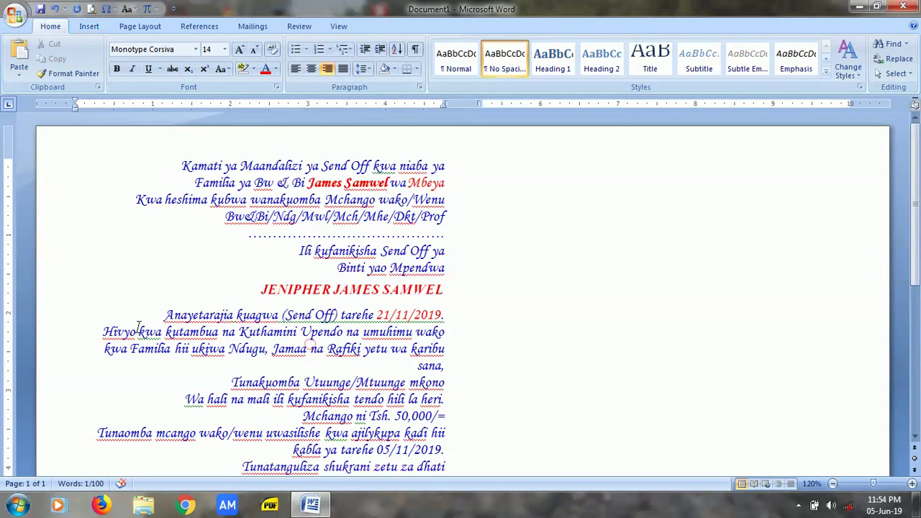
left_click_drag(62, 335, 91, 403)
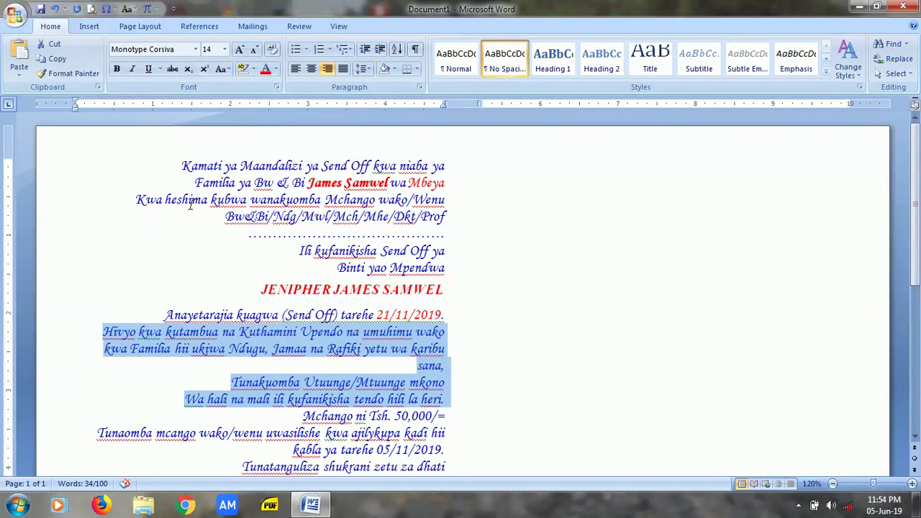
Colour the paragraph from 'Hivyo kwa kutambua' to 'heri.' green via More Colors
mouse_move(42, 328)
left_mouse_down()
mouse_move(71, 424)
mouse_move(72, 402)
left_mouse_up()
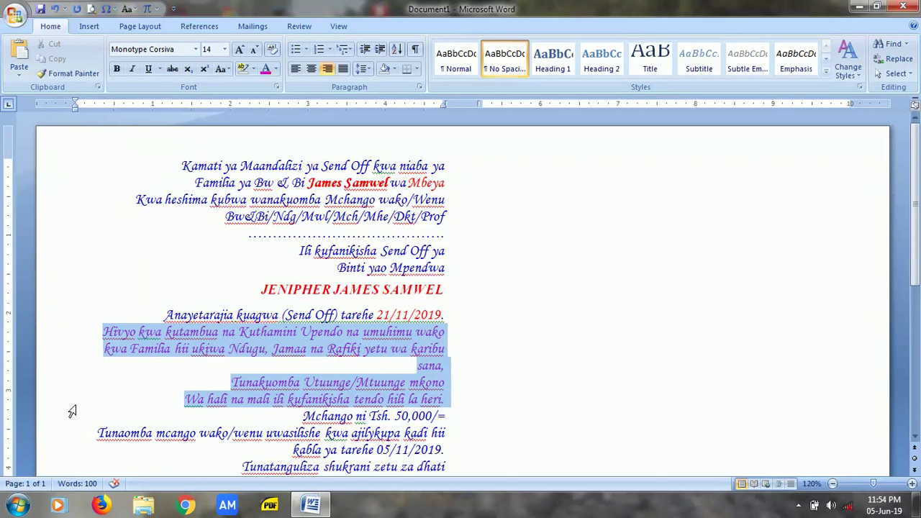
left_click(275, 69)
left_click(306, 224)
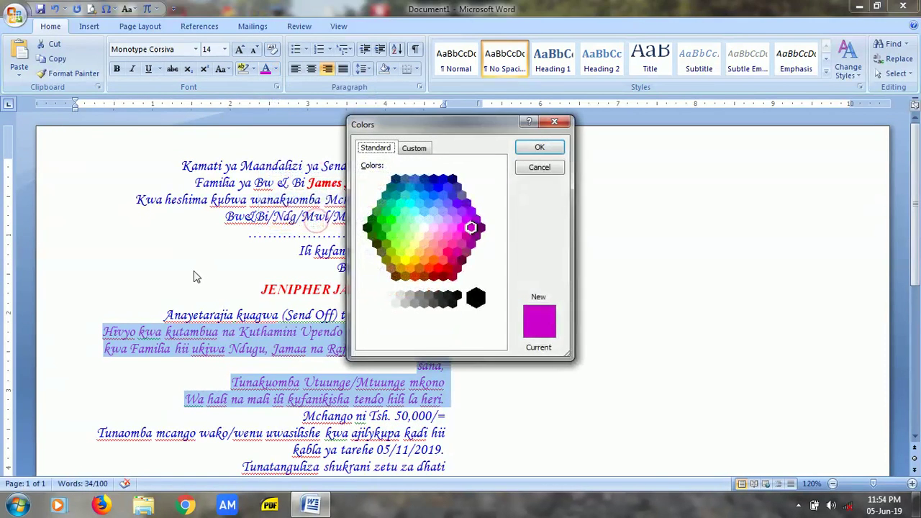
left_click(381, 220)
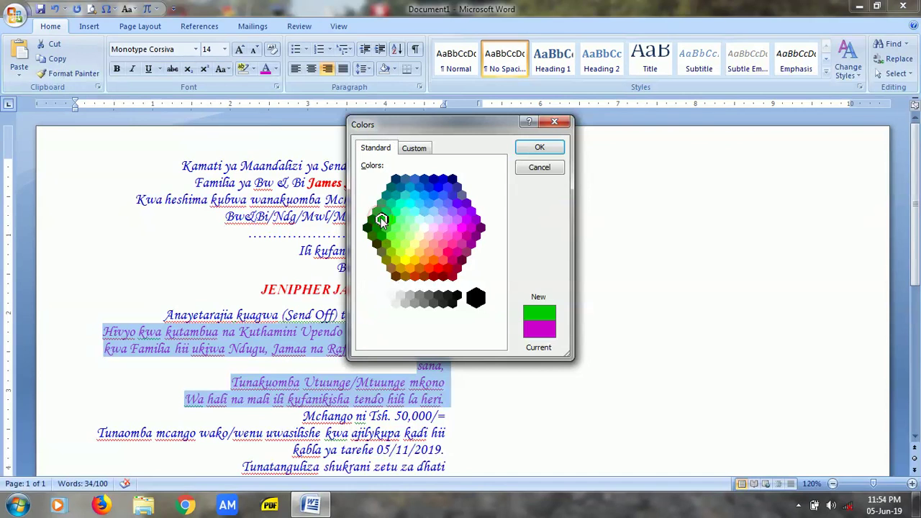
left_click(540, 148)
left_click(290, 344)
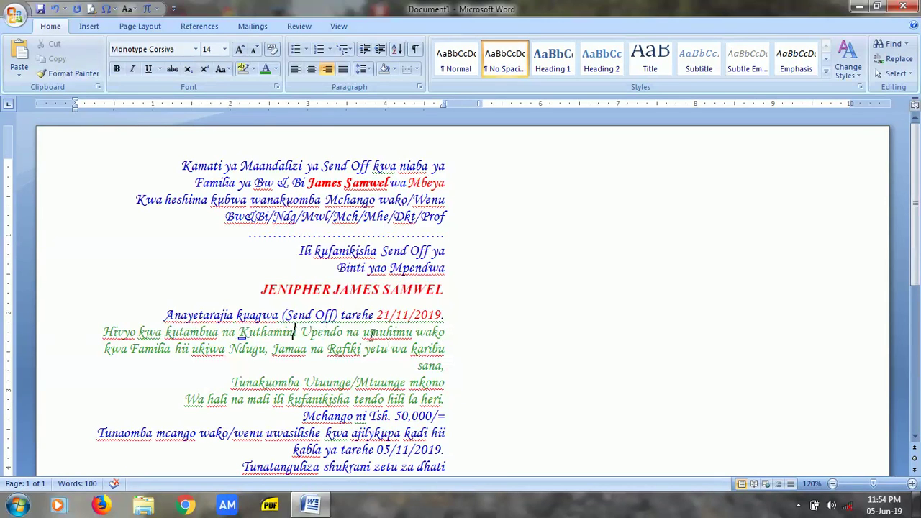
Break the lines so 'umuhimu' and 'Jamaa na Rafiki' each start a new line
left_click(362, 331)
key("Return")
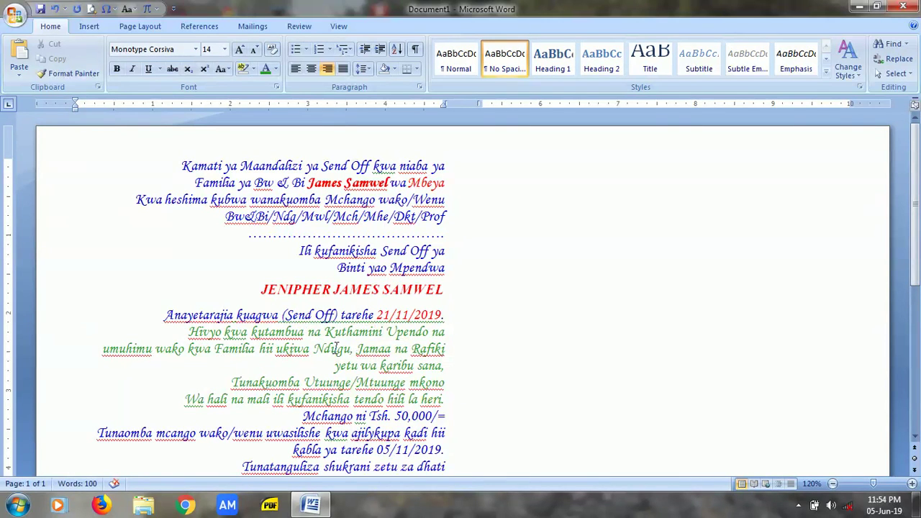
left_click(358, 349)
key("Return")
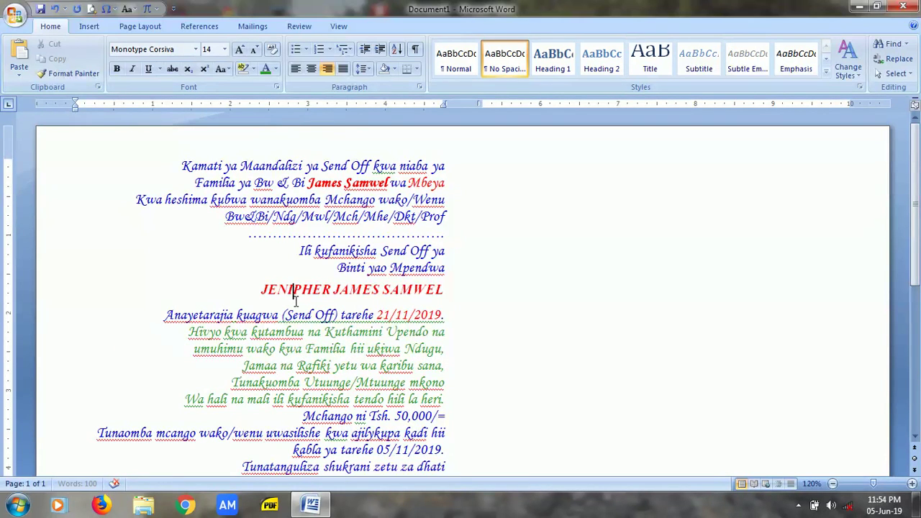
Make the 'Mchango ni Tsh. 50,000/=' line red, bold and 16 pt
scroll(288, 335, "down", 1)
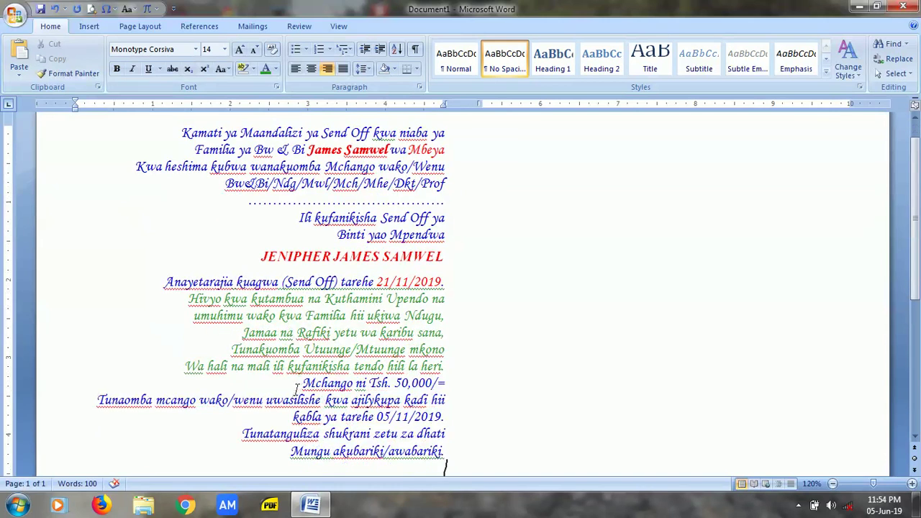
left_click_drag(301, 383, 447, 383)
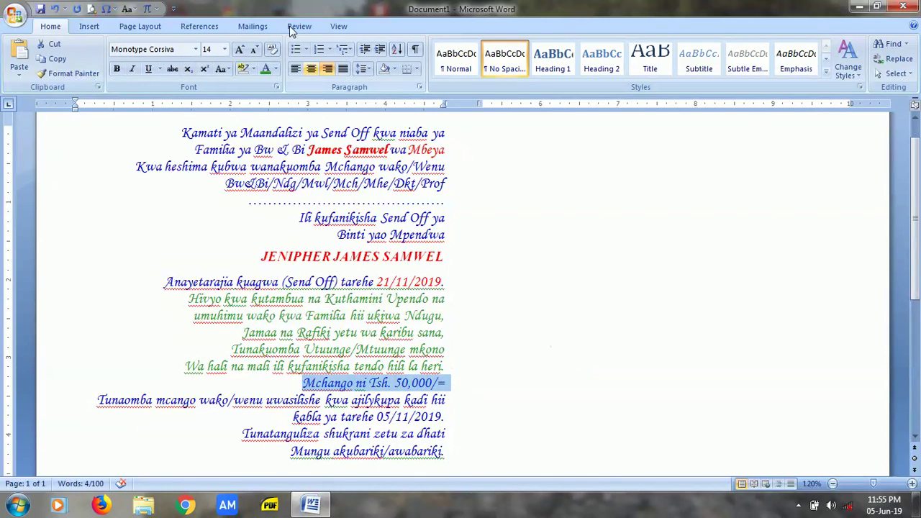
left_click(276, 68)
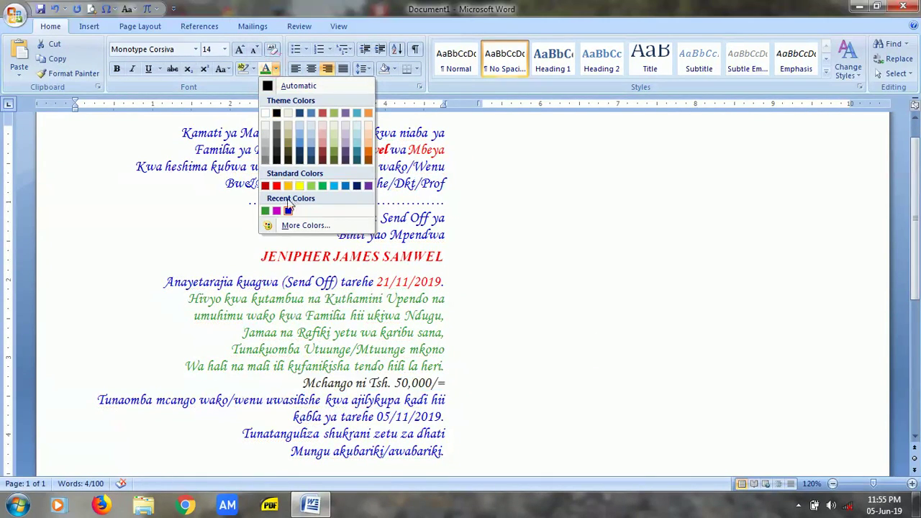
left_click(276, 186)
key("ctrl+b")
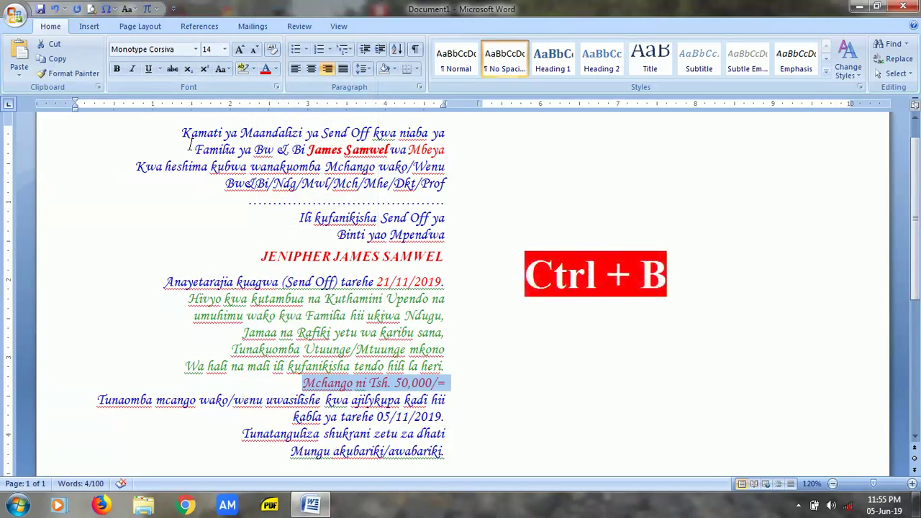
left_click(241, 49)
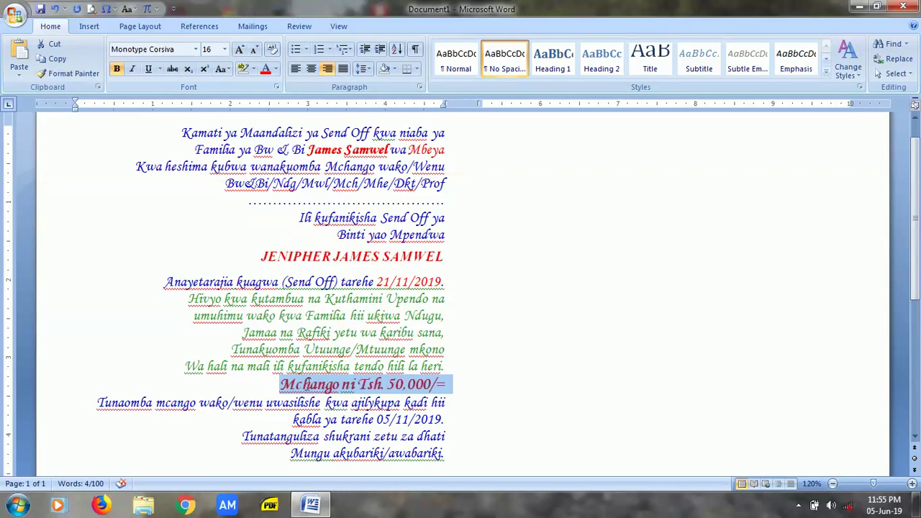
left_click(314, 349)
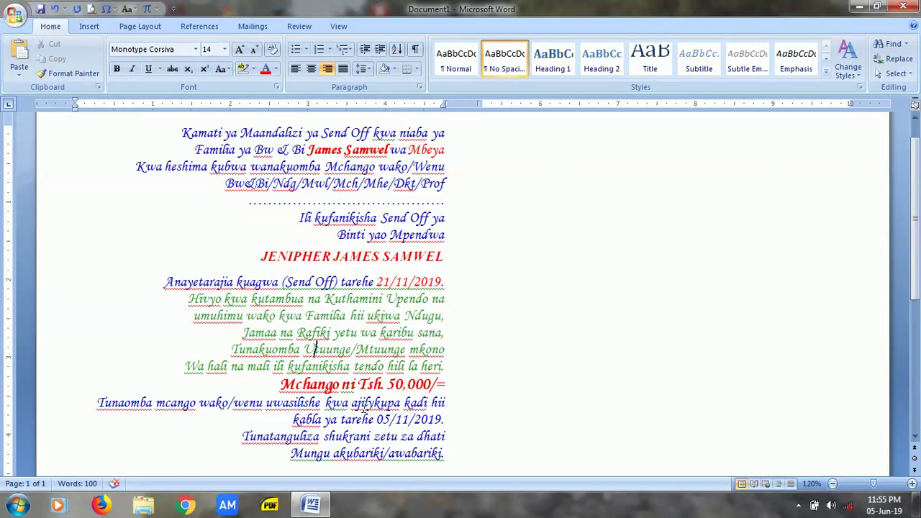
Move 'kwa ajilykupa' onto a new line and underline the deadline date 05/11/2019
left_click(325, 403)
key("Return")
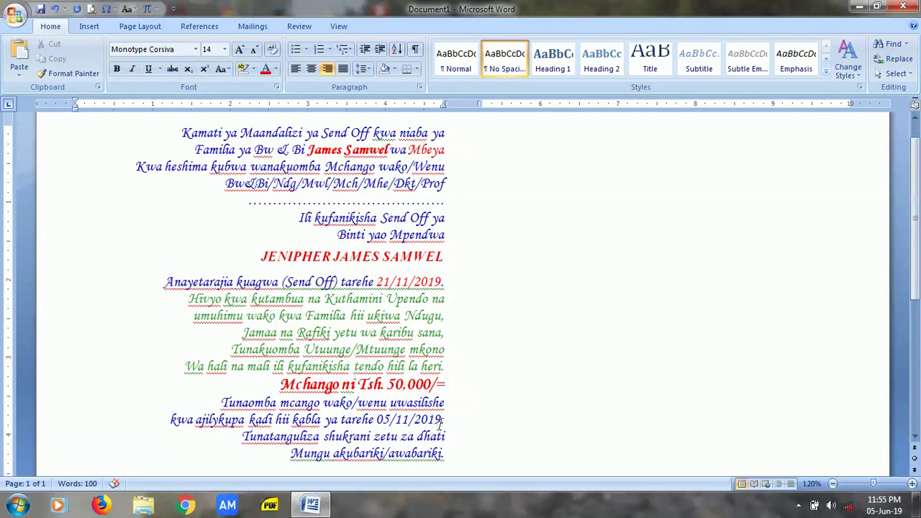
left_click_drag(442, 421, 375, 421)
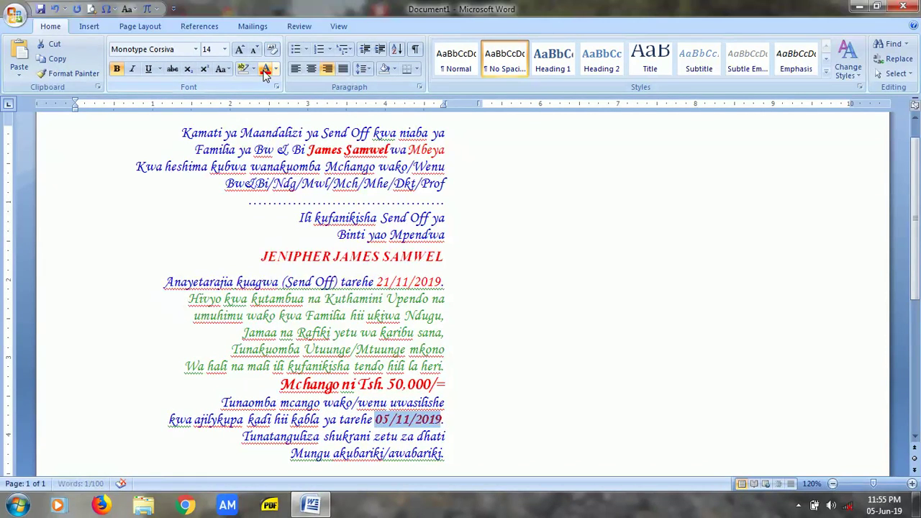
key("ctrl+u")
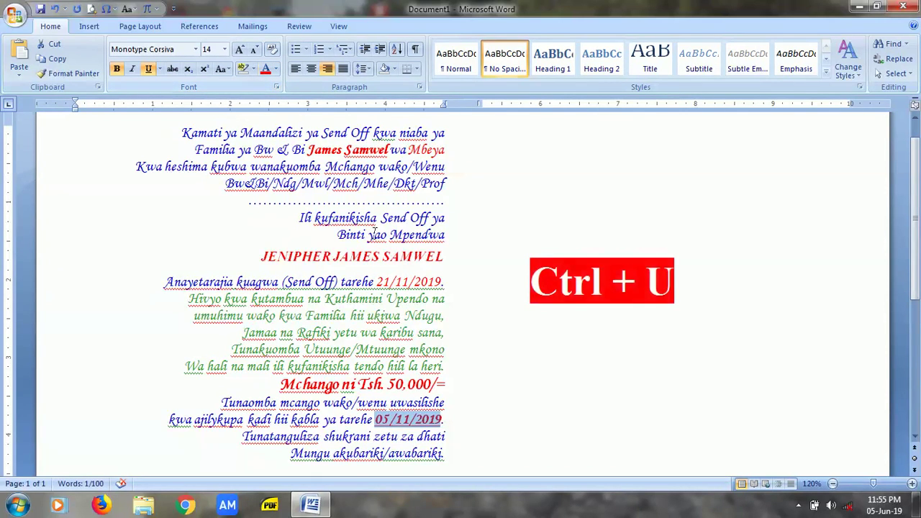
left_click_drag(444, 283, 375, 282)
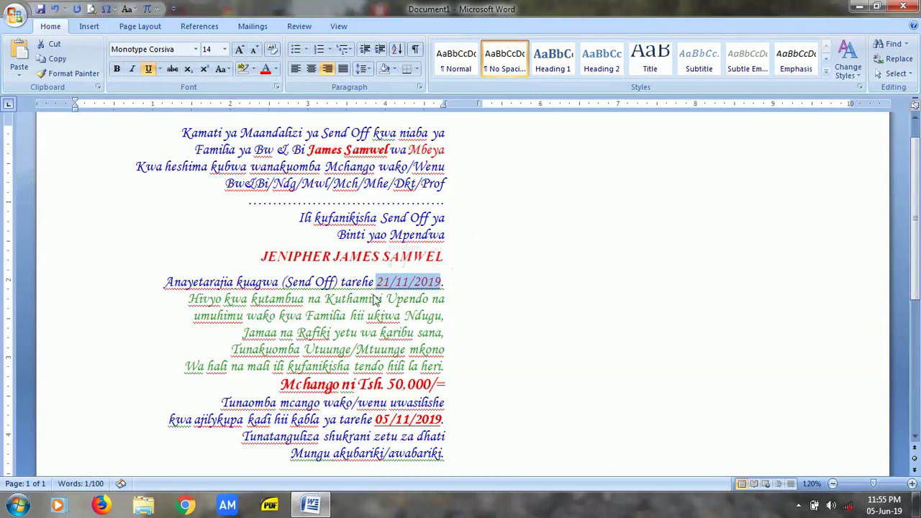
left_click(317, 385)
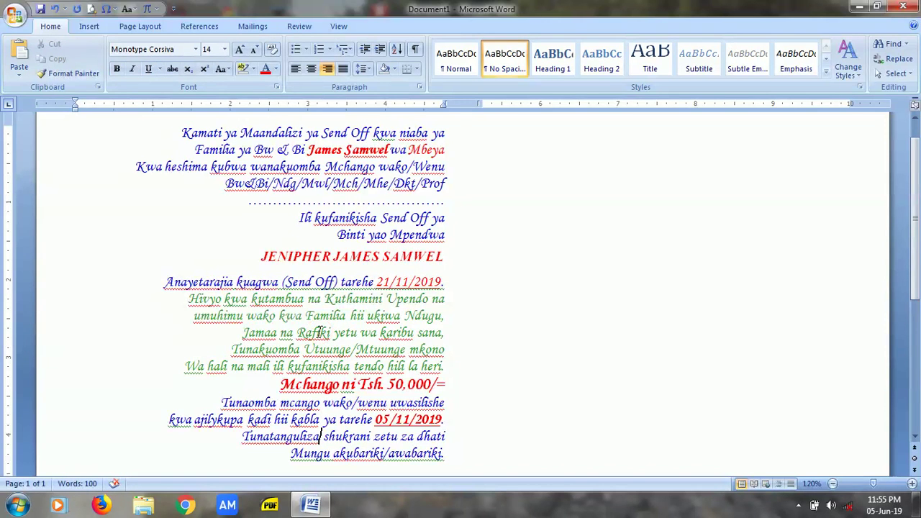
Make the closing line 'Mungu akubariki/awabariki.' bold in a custom red from More Colors
scroll(317, 452, "down", 1)
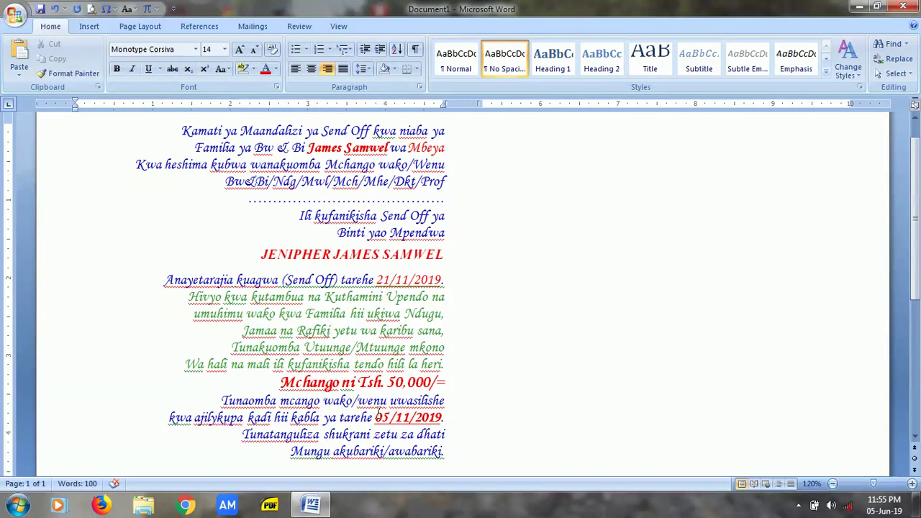
triple_click(290, 454)
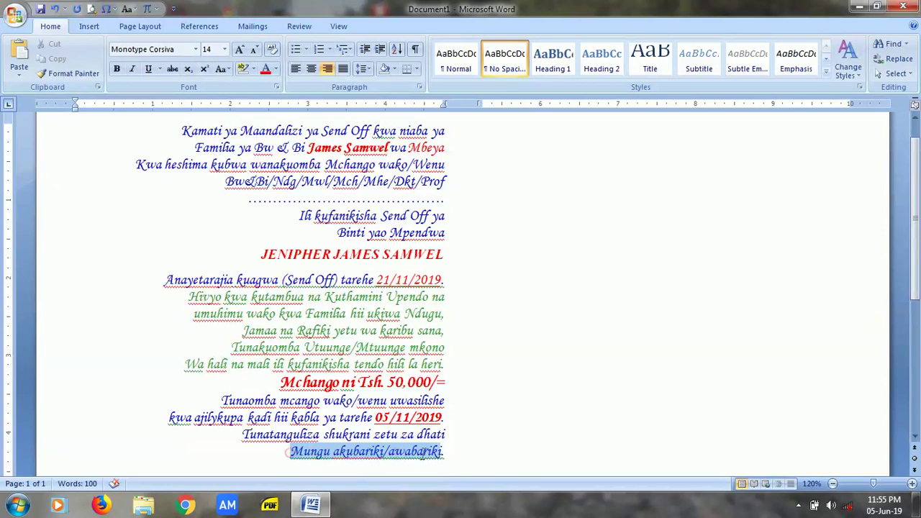
left_click(277, 69)
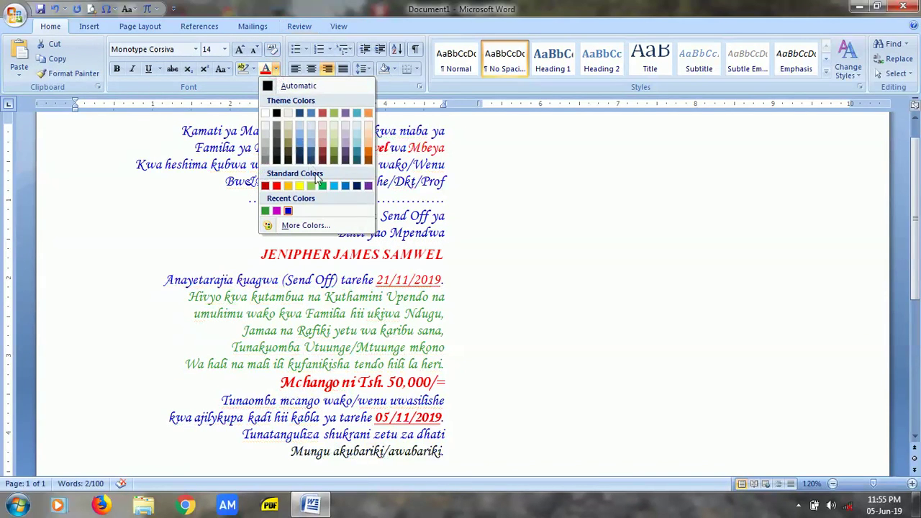
left_click(305, 225)
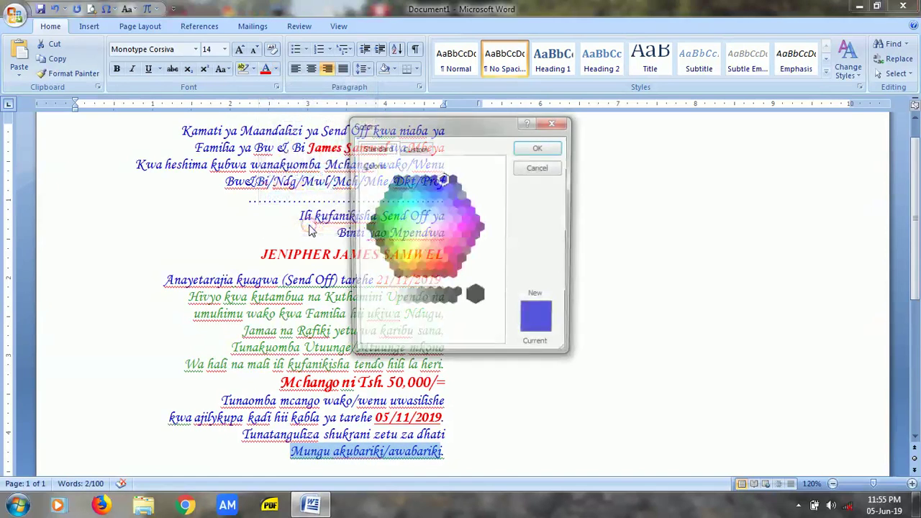
left_click(429, 265)
left_click(550, 150)
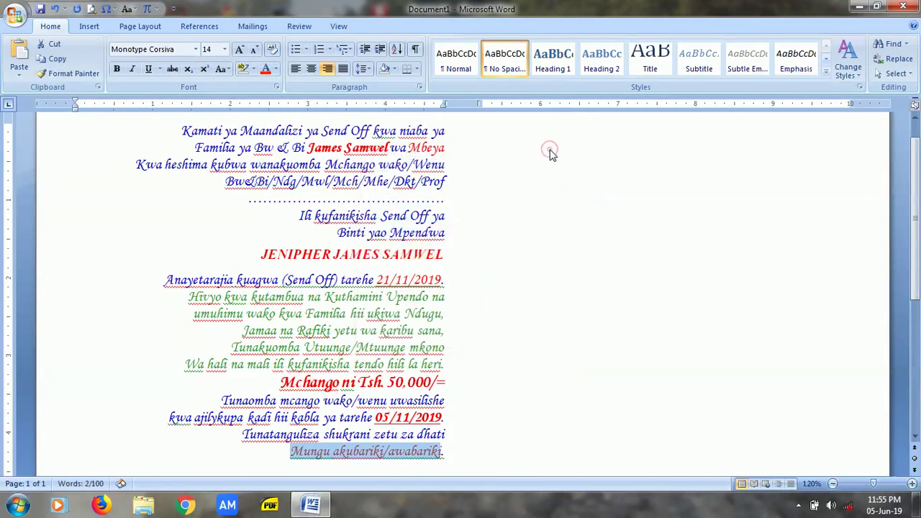
key("ctrl+b")
left_click(325, 298)
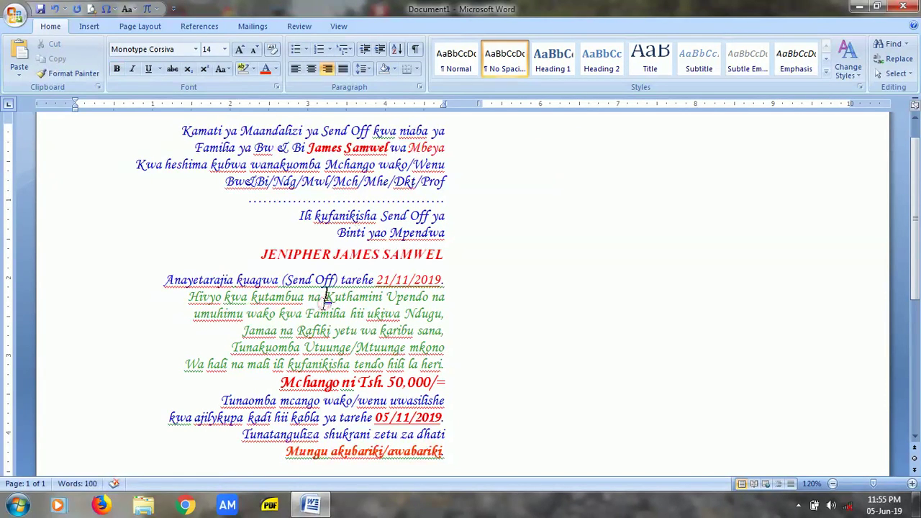
left_click_drag(916, 191, 919, 186)
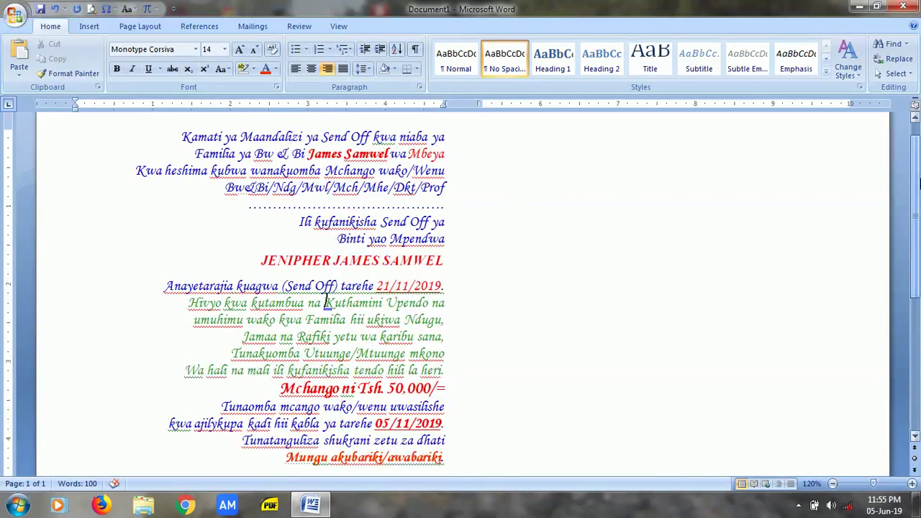
key("ctrl+a")
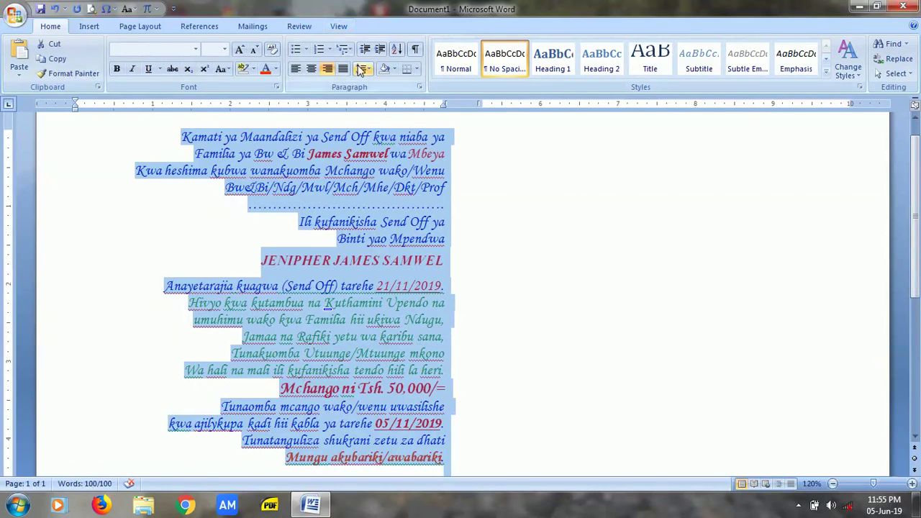
Apply 1.15 line spacing to all the card text, trying 1.5 and undoing it
left_click(364, 69)
left_click(381, 101)
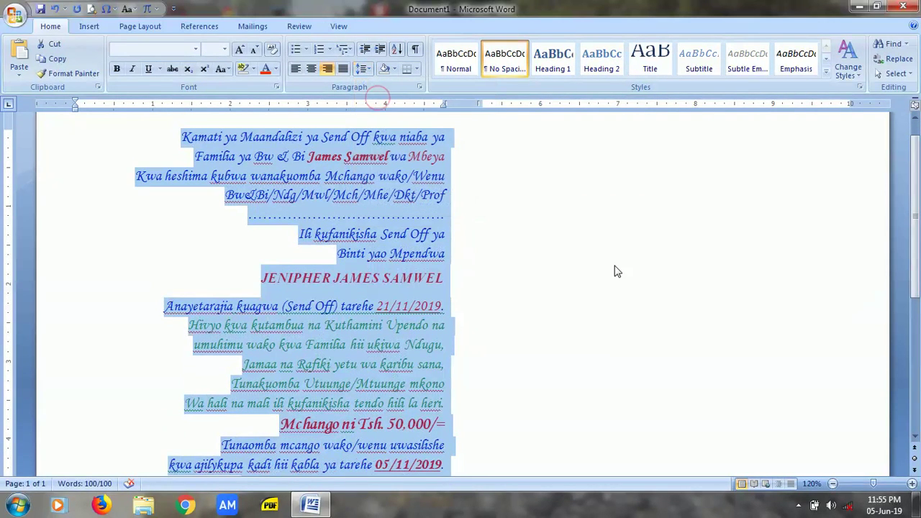
mouse_move(918, 209)
left_mouse_down()
mouse_move(919, 328)
mouse_move(919, 180)
left_mouse_up()
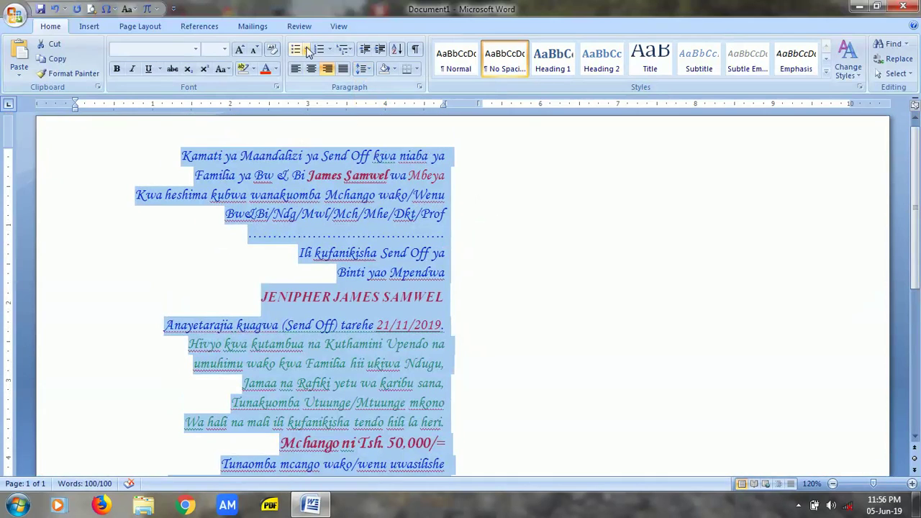
left_click(364, 68)
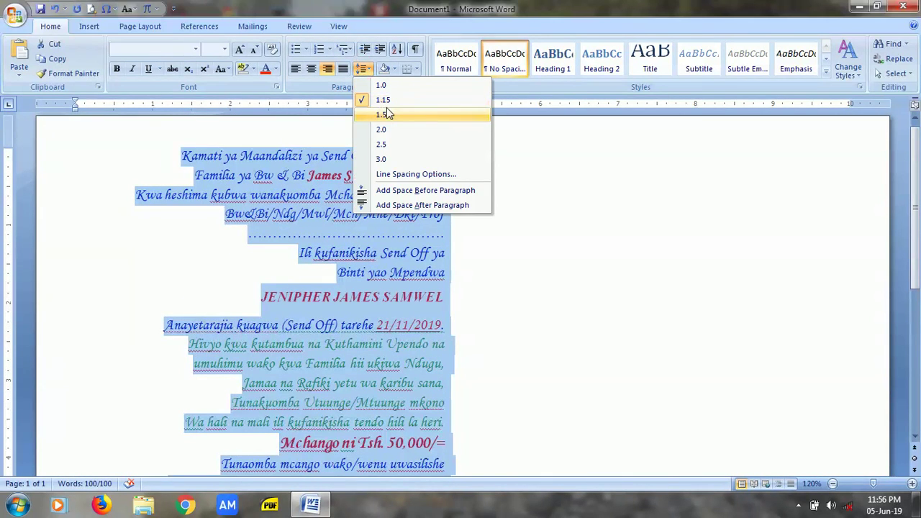
left_click(387, 113)
mouse_move(916, 169)
left_mouse_down()
mouse_move(916, 231)
mouse_move(919, 176)
left_mouse_up()
left_click(370, 193)
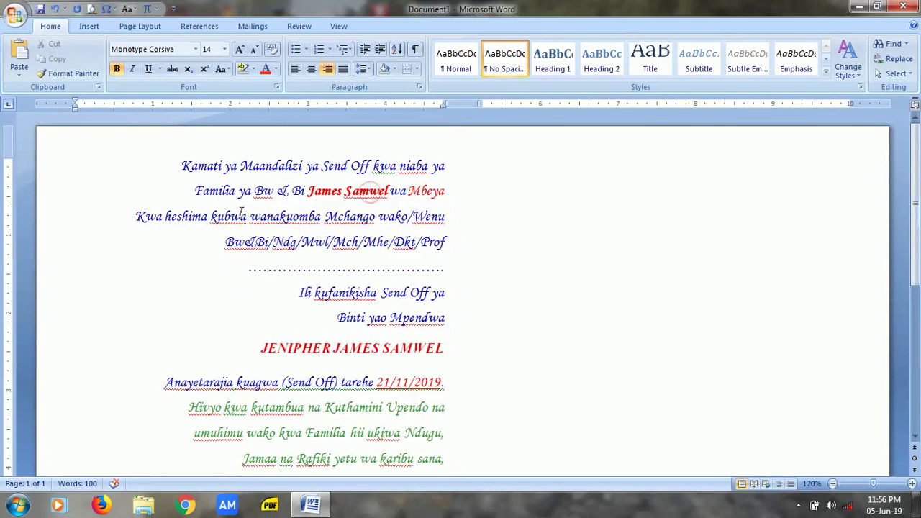
key("ctrl+z")
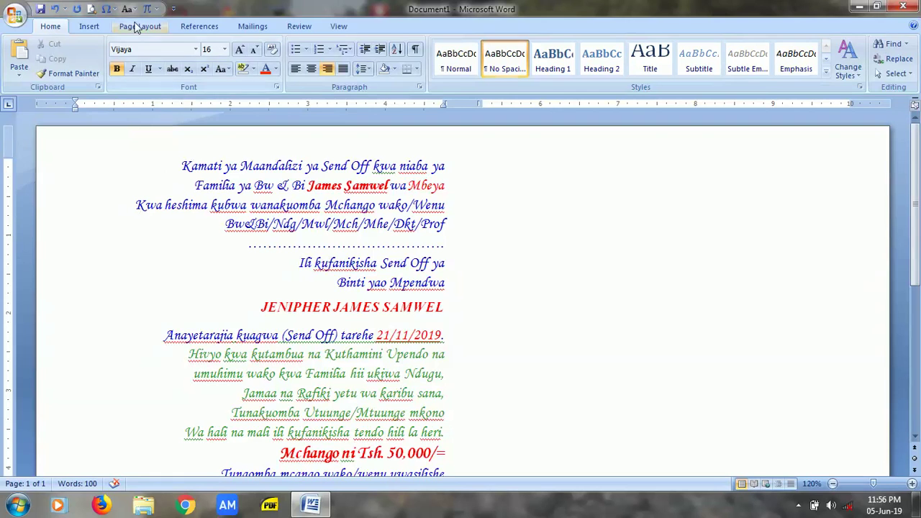
left_click(100, 26)
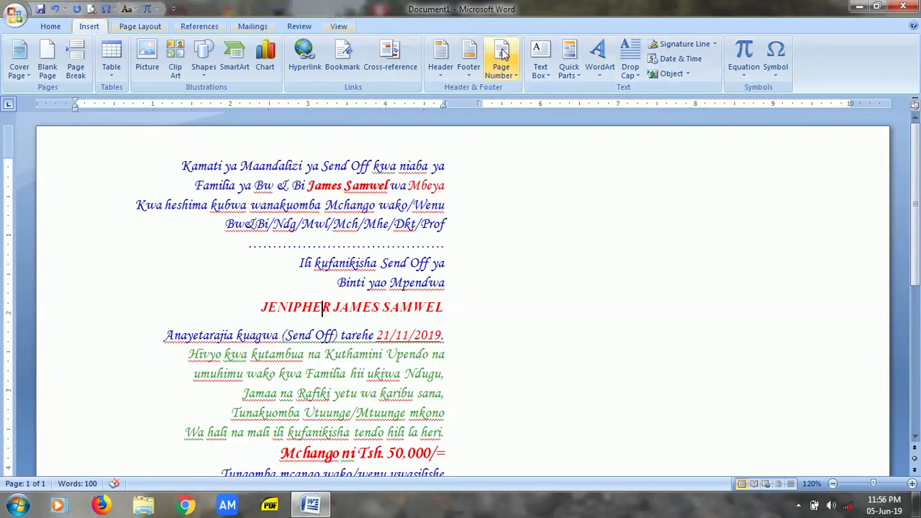
Insert first-style WordArt reading 'Mchango' / 'Wa Send Off' in Script MT Bold
left_click(600, 68)
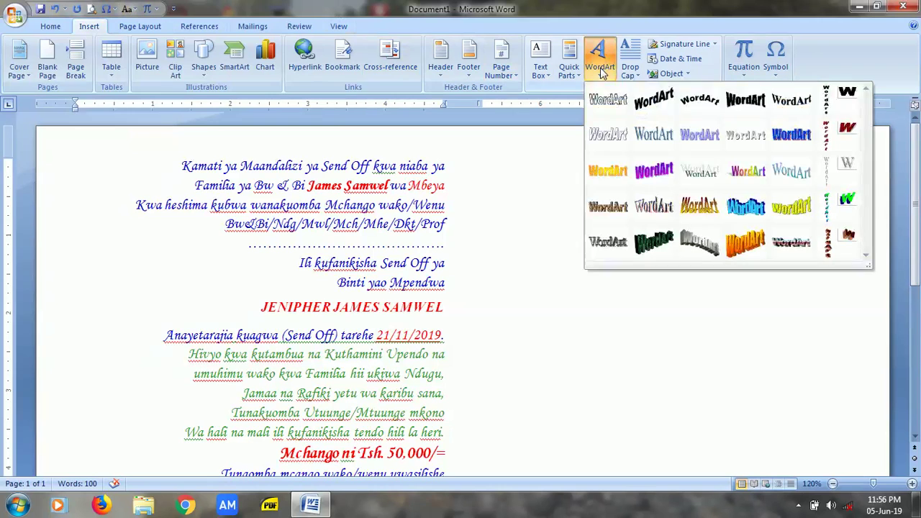
left_click(619, 105)
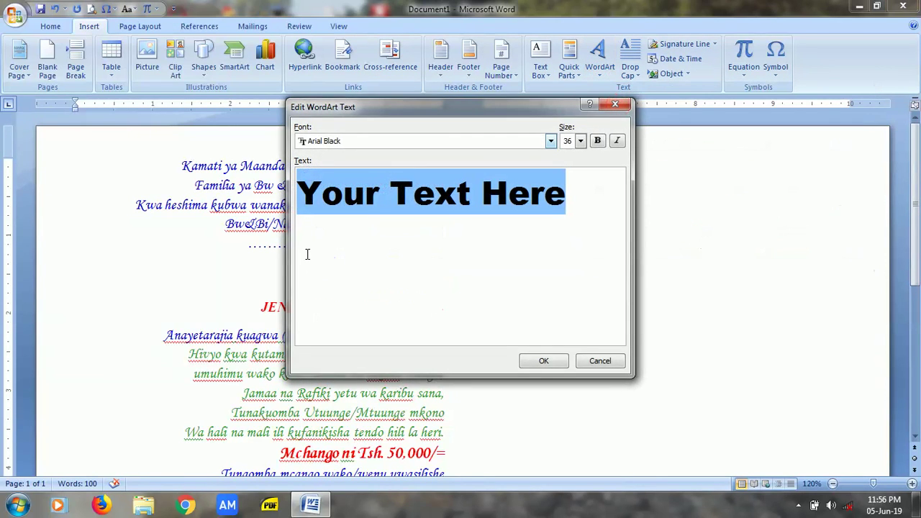
type("Mchan")
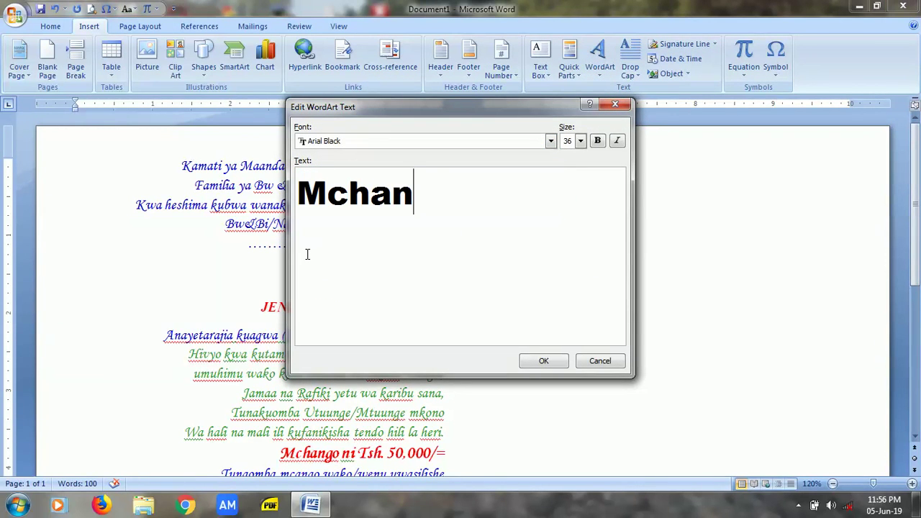
type("go")
key("Return")
type("Wa ")
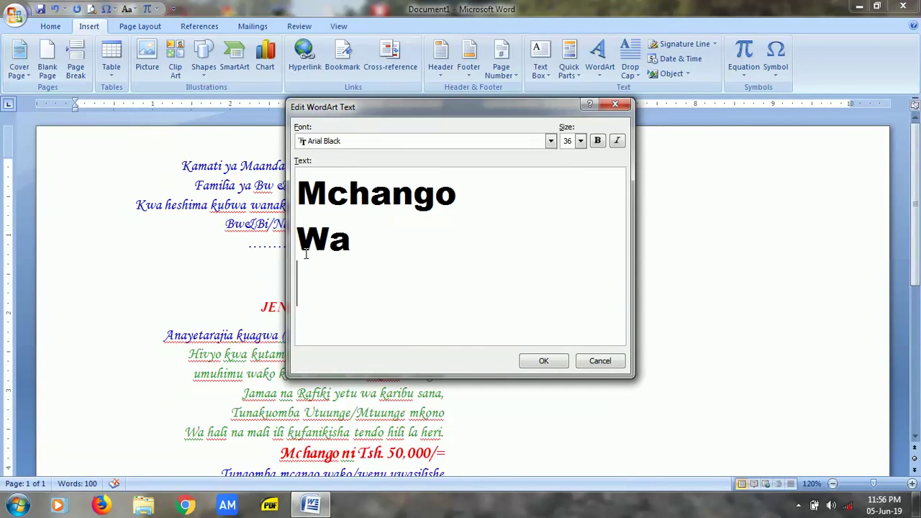
type("Send Off")
left_click(550, 141)
left_click_drag(552, 162, 552, 197)
left_click(551, 216)
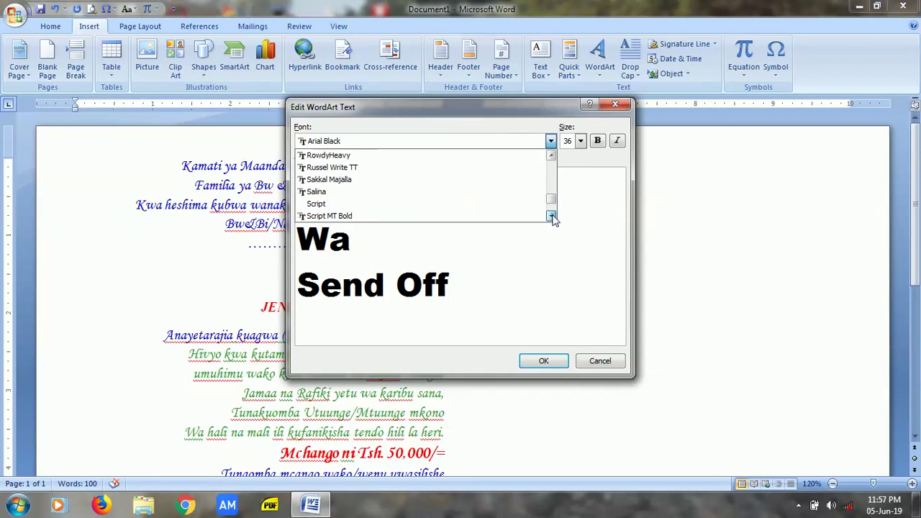
left_click(536, 204)
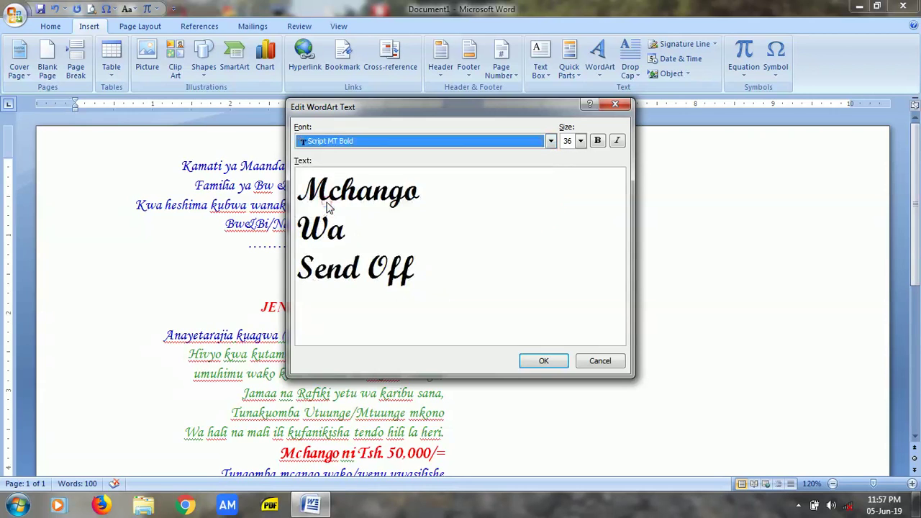
left_click(543, 360)
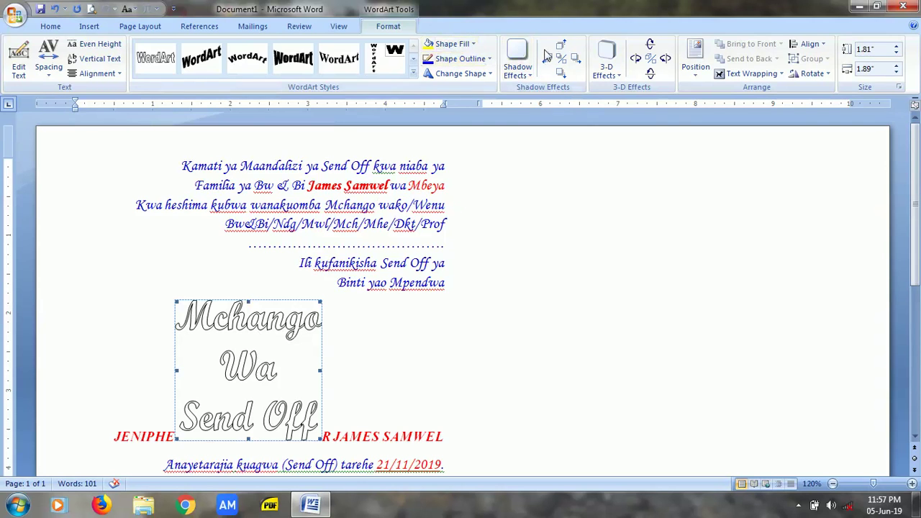
Float the WordArt in front of the text, move it left and stretch it taller
left_click(761, 77)
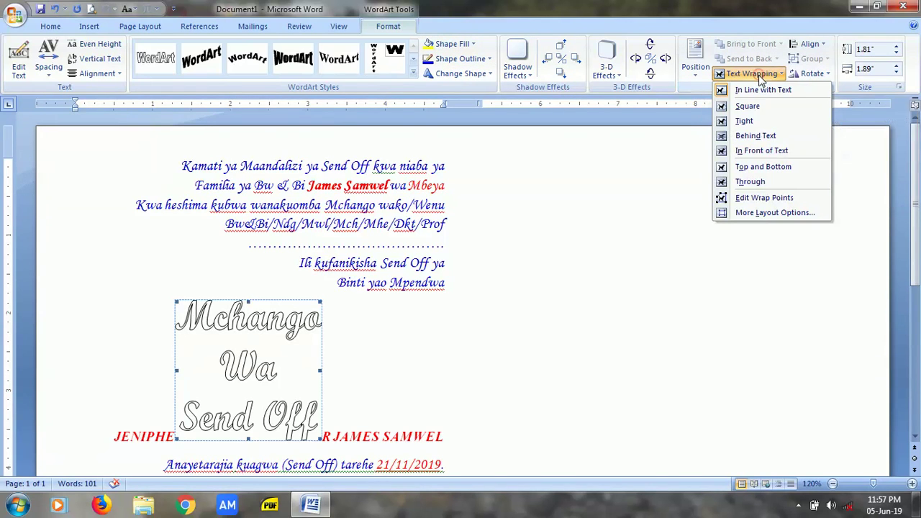
left_click(769, 137)
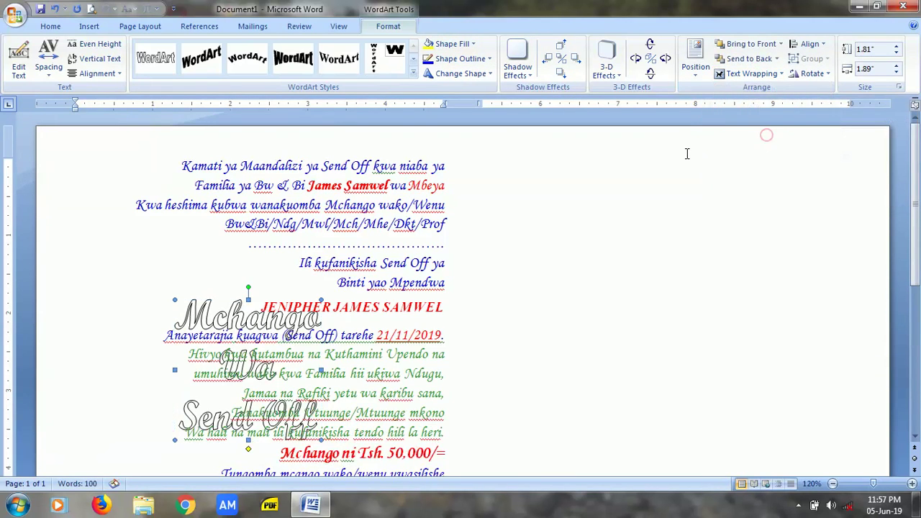
left_click(755, 75)
left_click(752, 150)
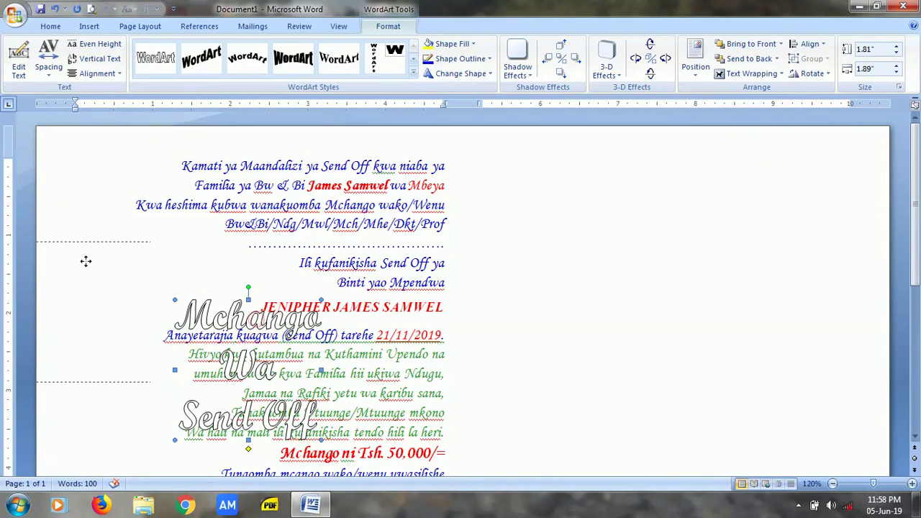
left_click_drag(257, 322, 152, 276)
left_click_drag(143, 394, 142, 455)
scroll(225, 225, "down", 2)
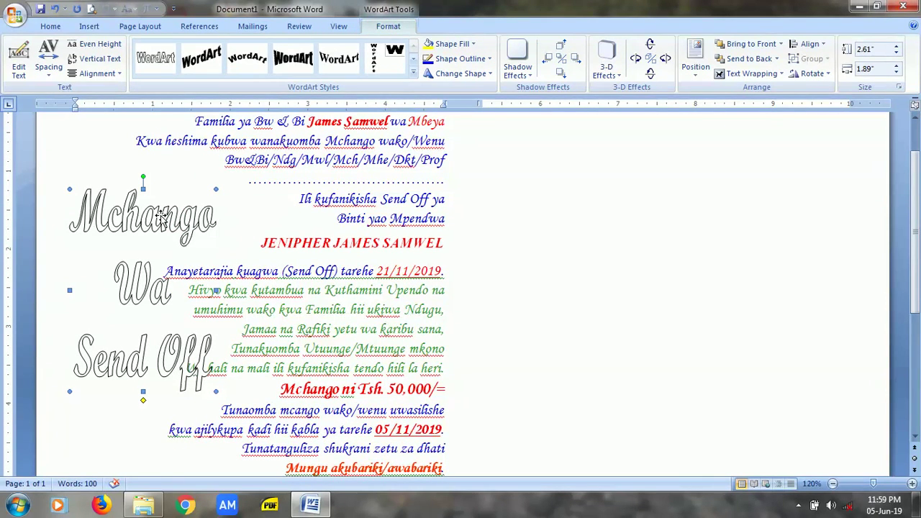
Change the WordArt font to Edwardian Script ITC
left_click(19, 63)
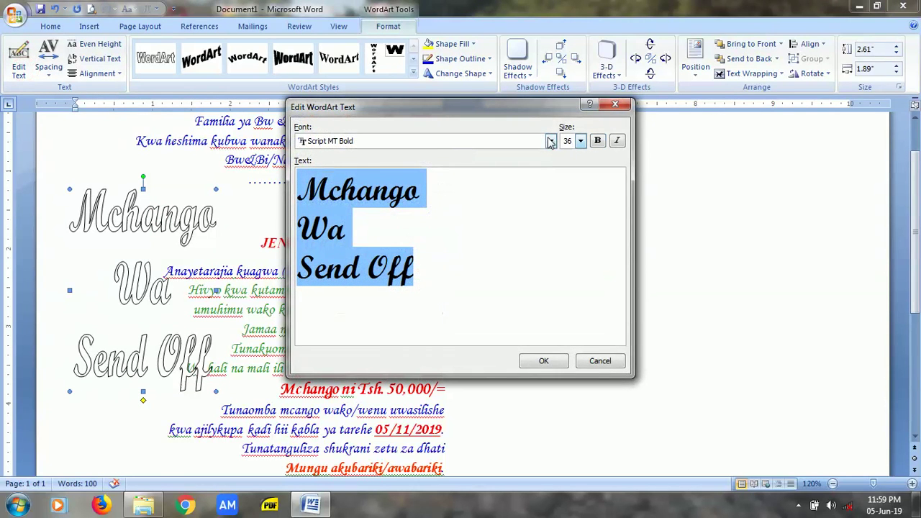
left_click(551, 142)
left_click_drag(552, 203, 555, 185)
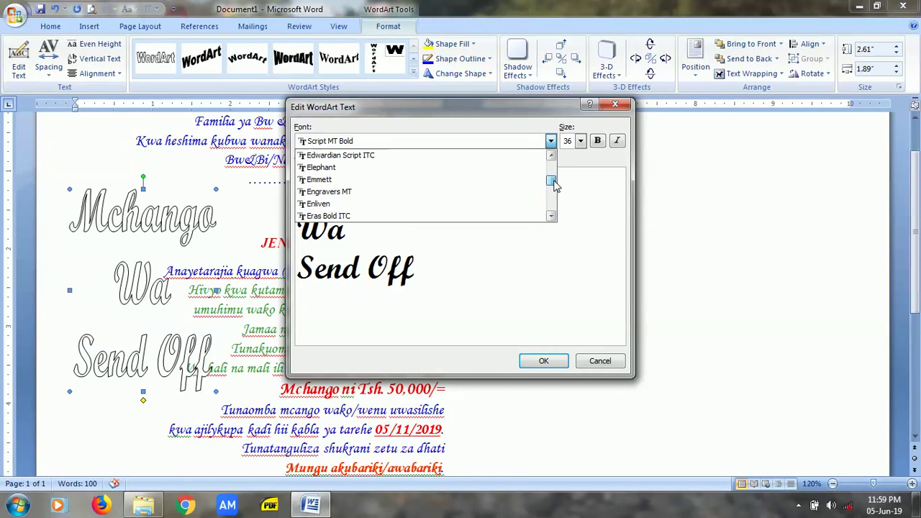
left_click(412, 159)
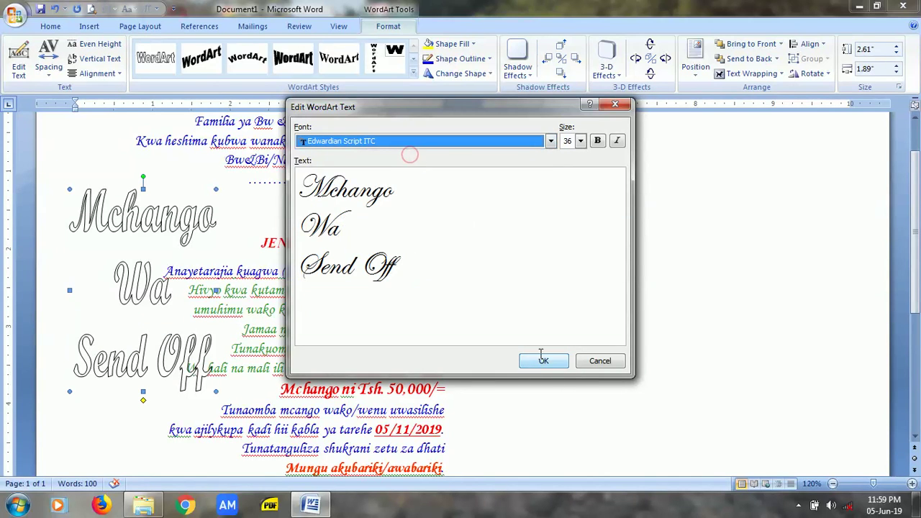
left_click(542, 360)
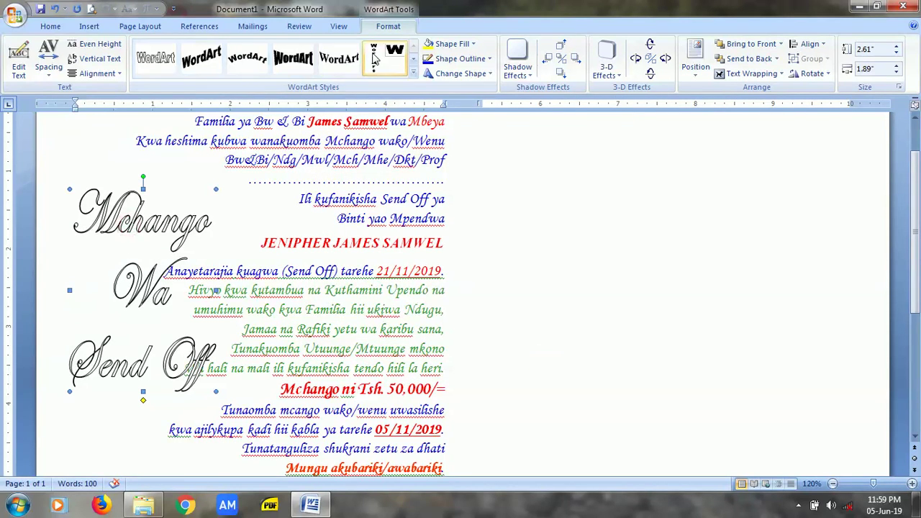
Fill the WordArt letters red and resize it taller and narrower
left_click(473, 44)
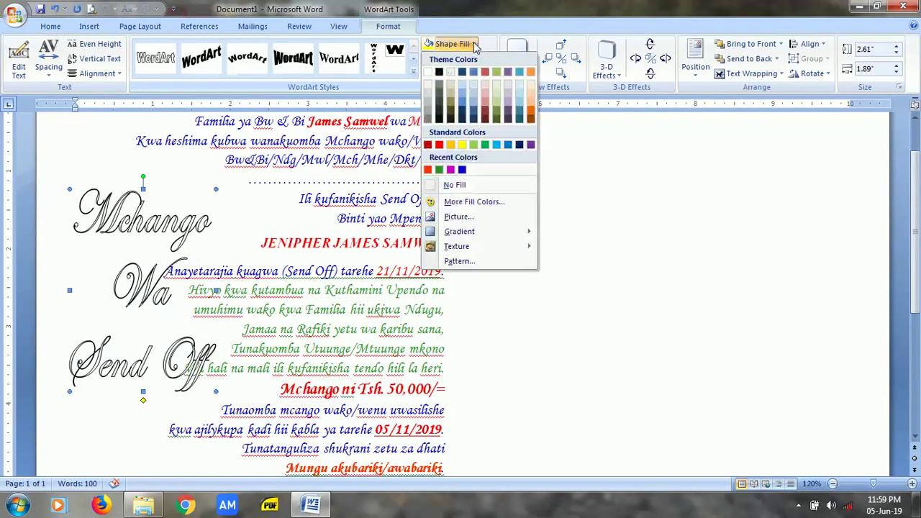
left_click(439, 144)
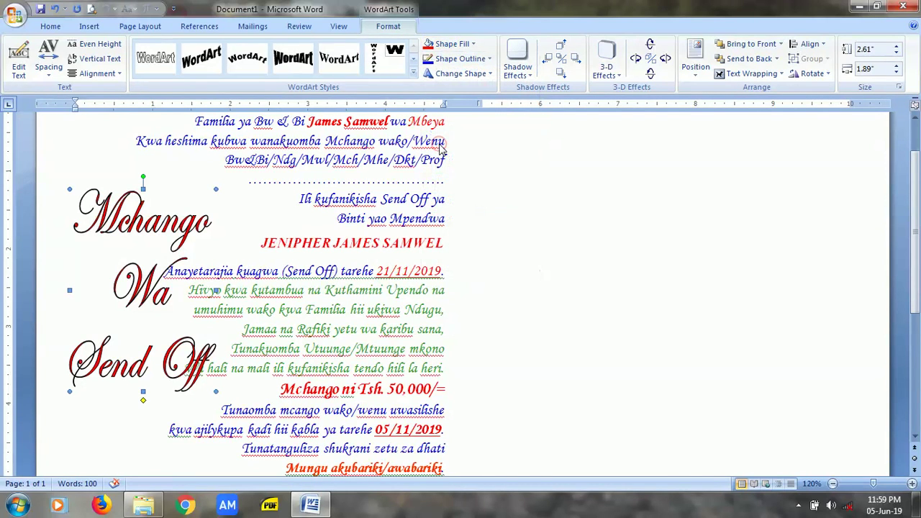
left_click_drag(143, 392, 141, 414)
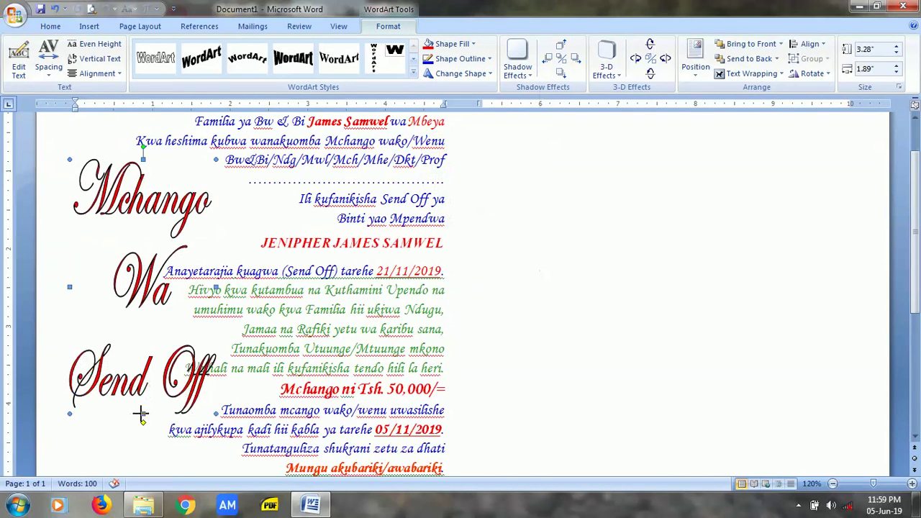
left_click_drag(216, 286, 197, 286)
Give the WordArt a red outline and nudge it slightly up and left
left_click(473, 44)
left_click(473, 44)
left_click(490, 59)
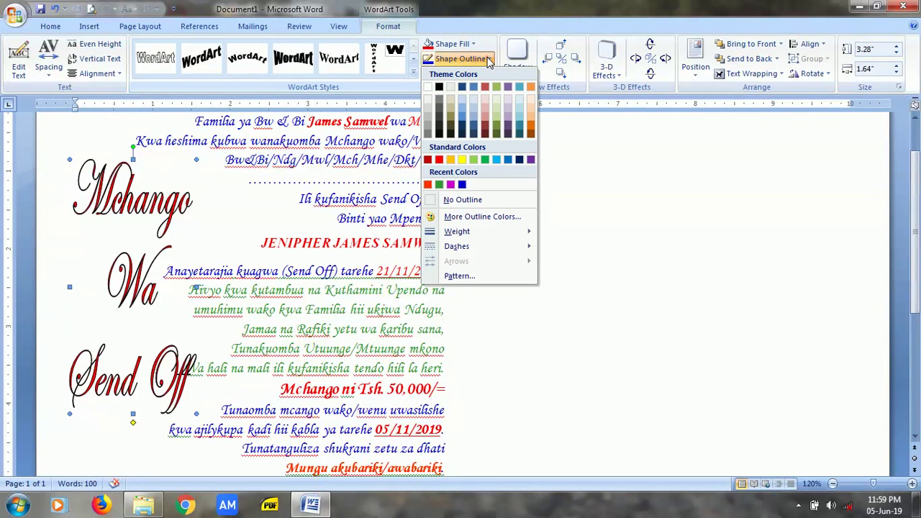
left_click(440, 160)
left_click(249, 290)
left_click_drag(151, 261, 144, 255)
left_click(330, 330)
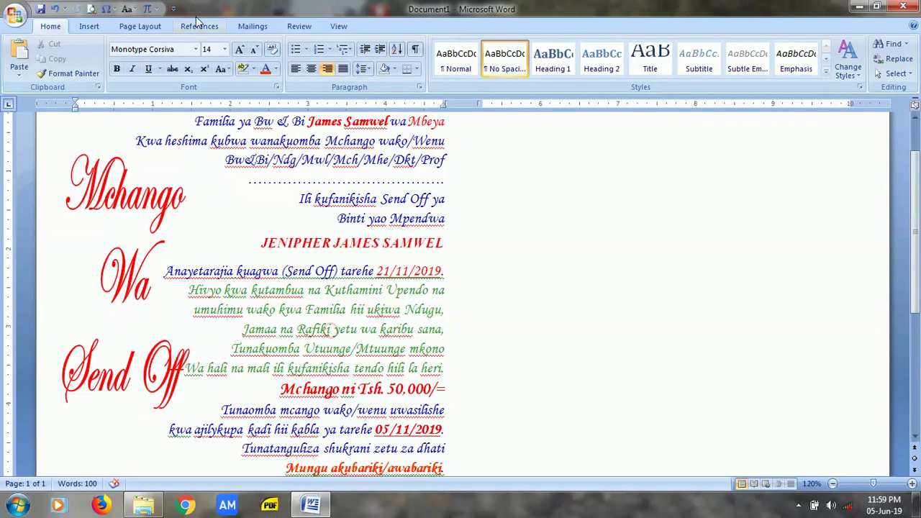
left_click(91, 10)
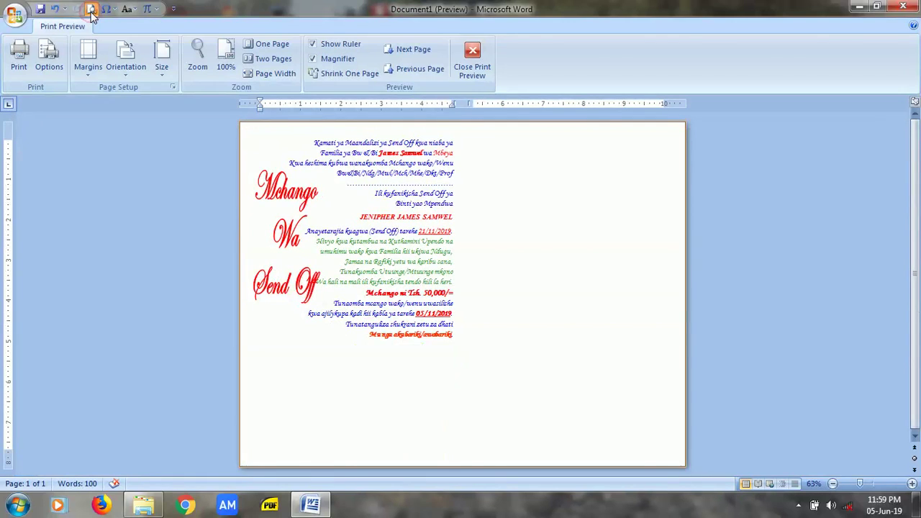
left_click(475, 56)
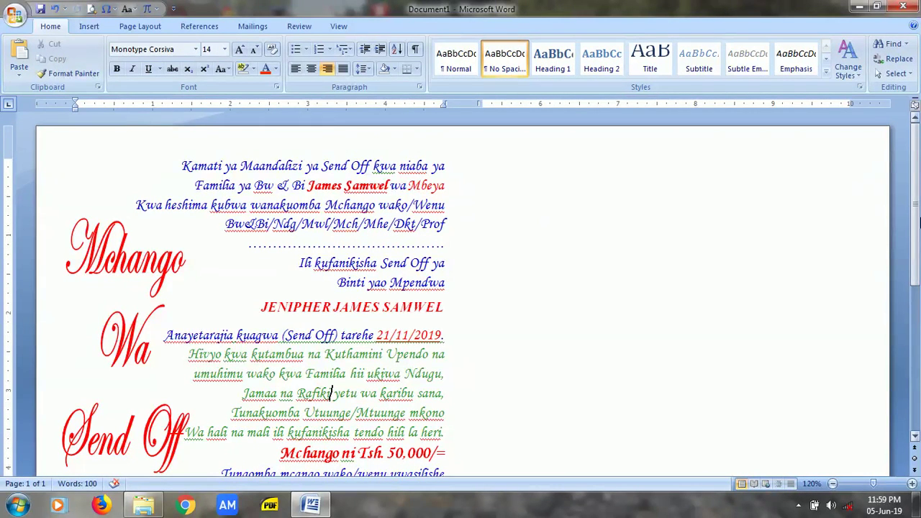
scroll(471, 379, "down", 2)
scroll(472, 378, "down", 2)
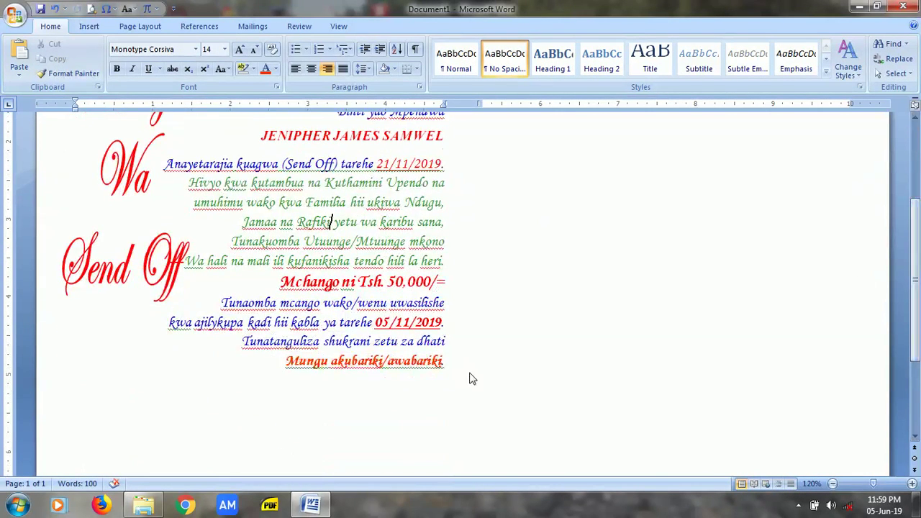
left_click(89, 26)
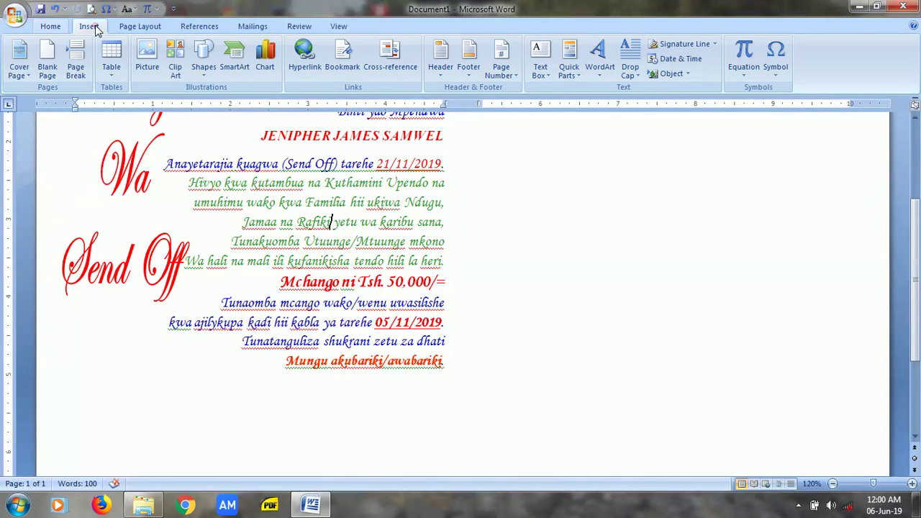
Draw a horizontal scroll banner below the last line with a thicker red outline
left_click(204, 58)
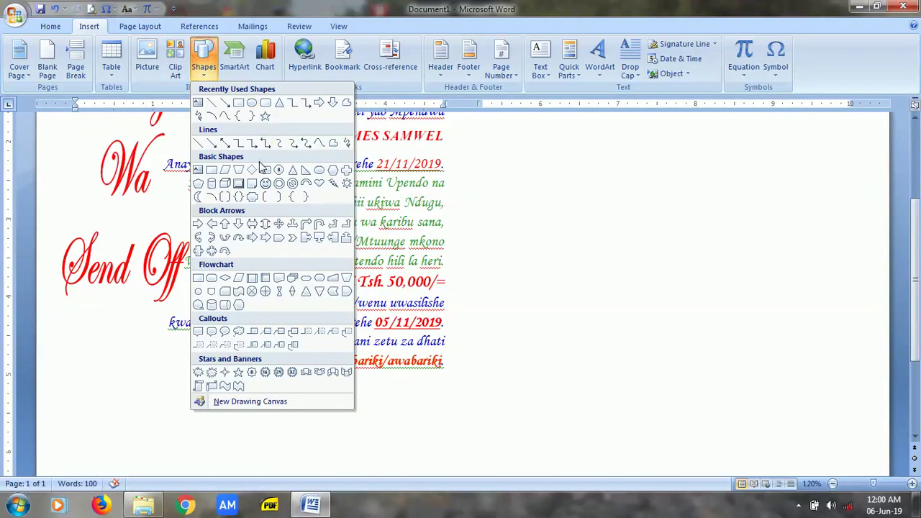
left_click(211, 387)
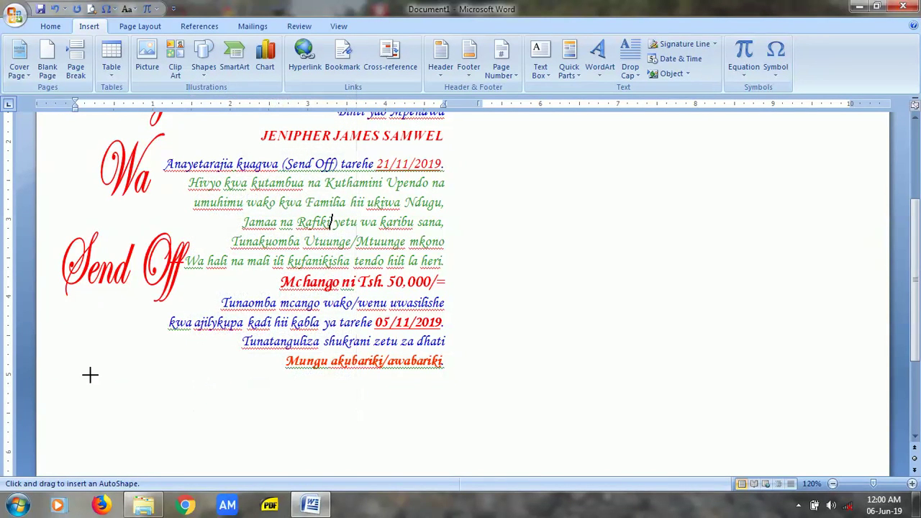
left_click_drag(336, 414, 448, 408)
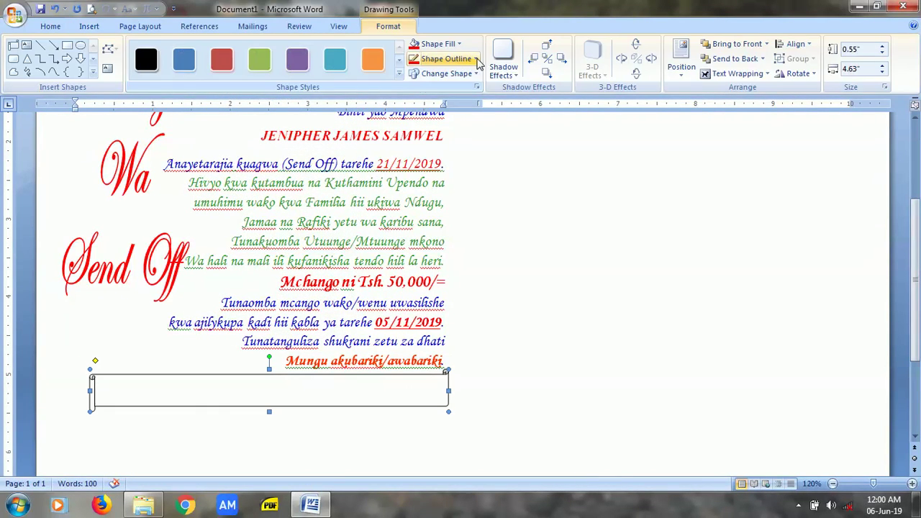
left_click(476, 59)
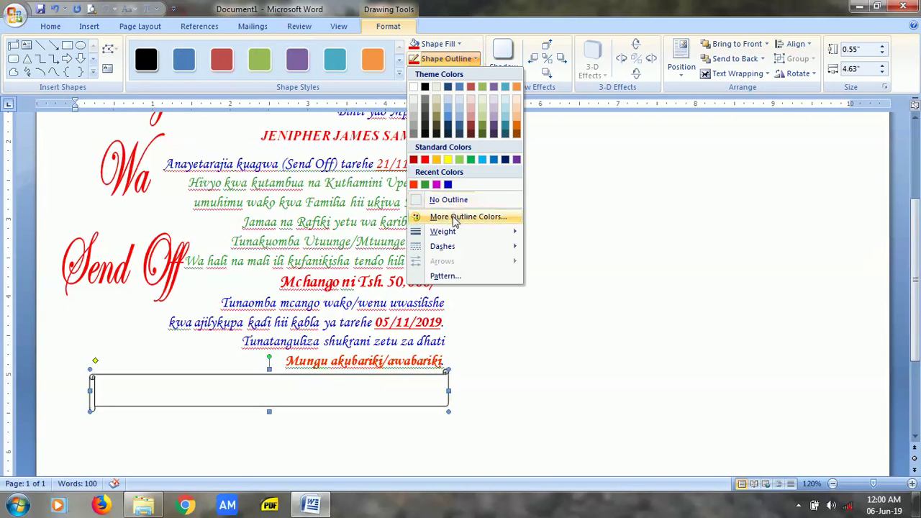
mouse_move(459, 238)
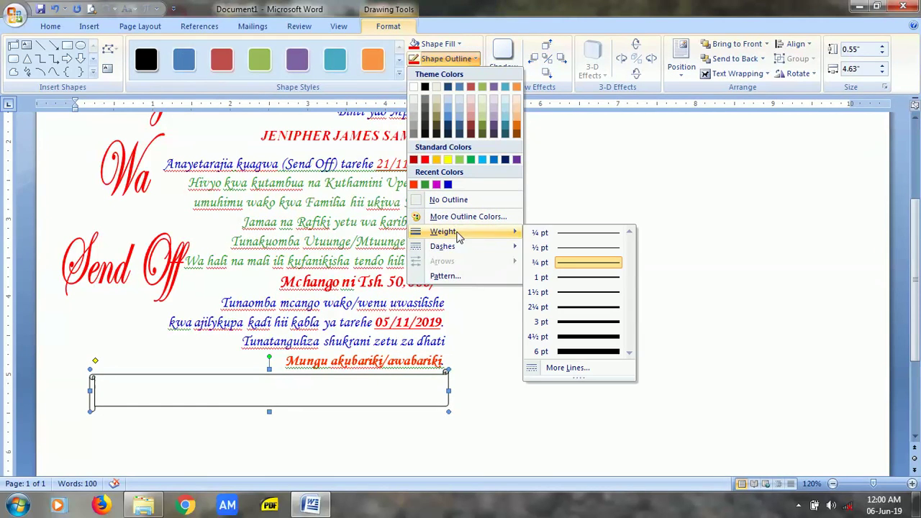
left_click(582, 291)
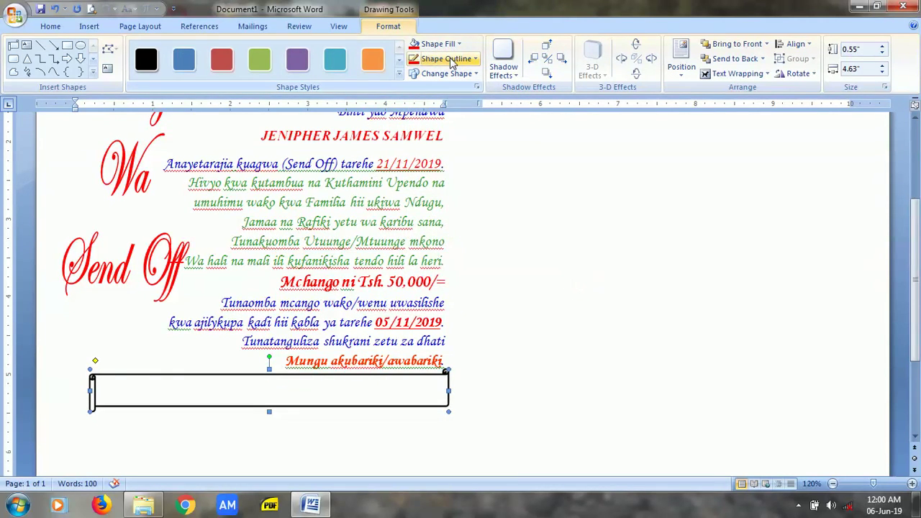
left_click(414, 59)
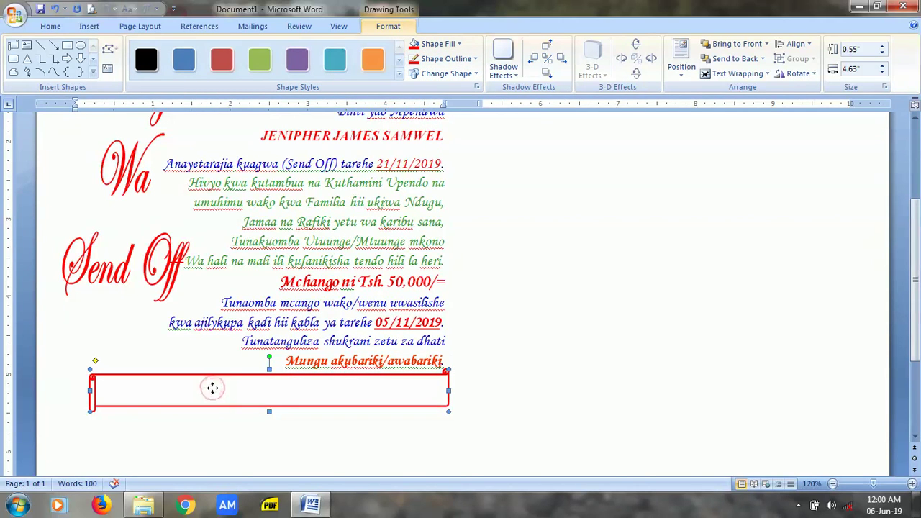
Type the contact phone number and e-mail address inside the banner
right_click(213, 389)
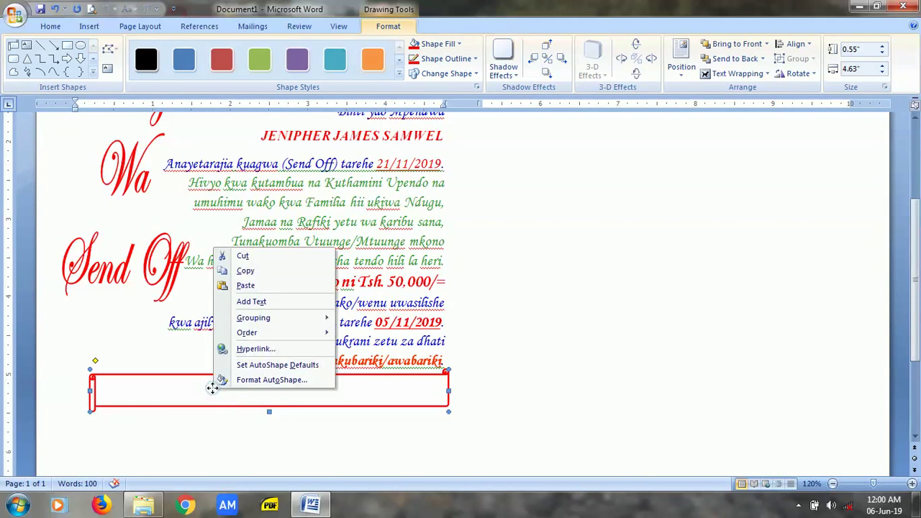
left_click(257, 303)
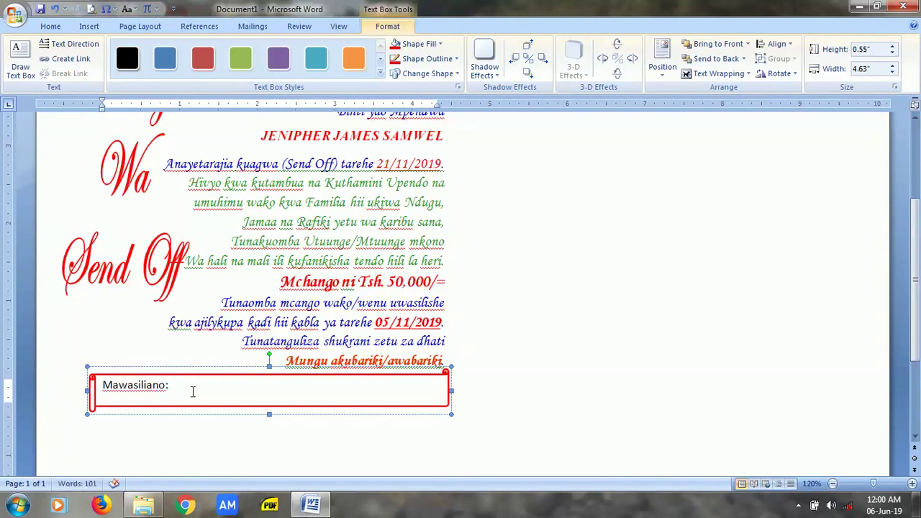
Centre the banner's contact line and make it green and bold
key("ctrl+a")
left_click(62, 26)
left_click(312, 69)
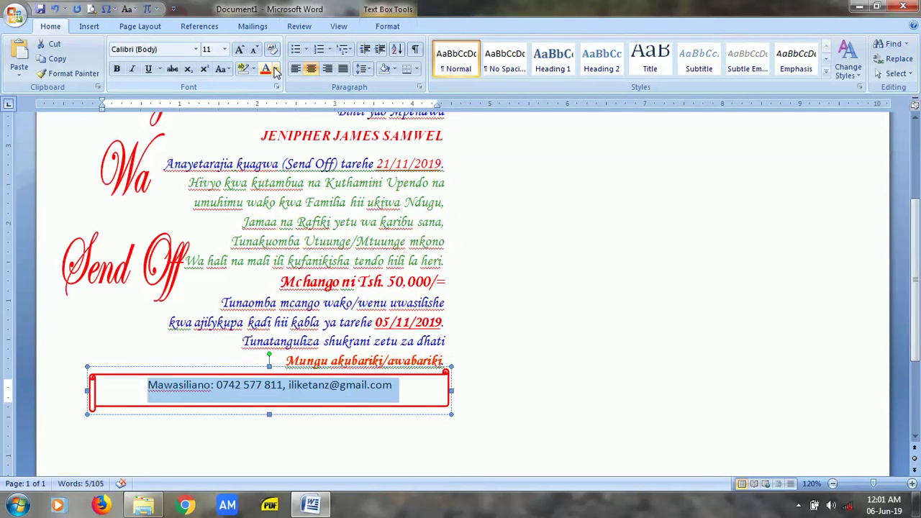
left_click(275, 69)
left_click(323, 187)
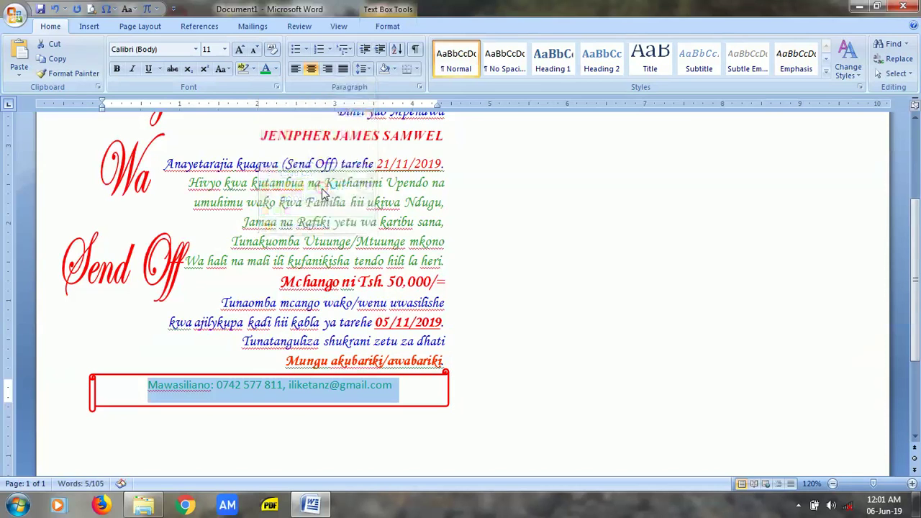
key("ctrl+b")
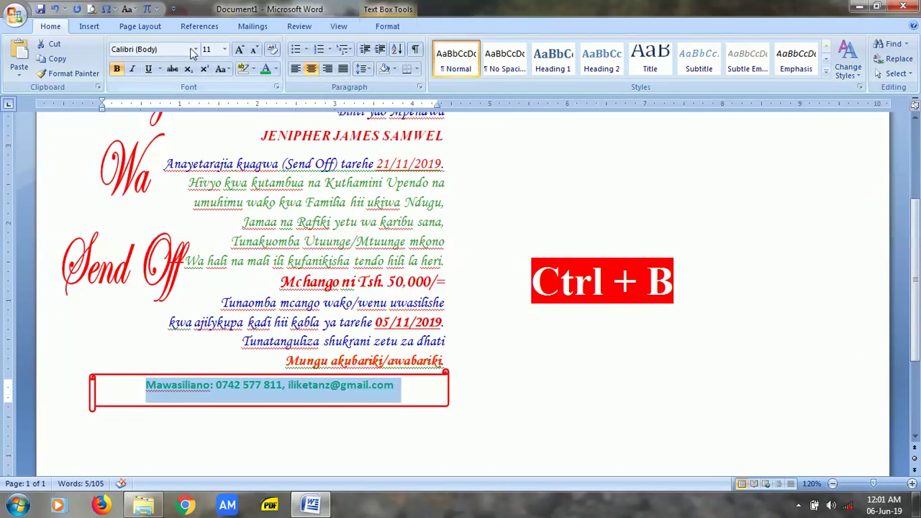
Set the contact line to italic Times New Roman at 15 pt so it fits one row
left_click(195, 49)
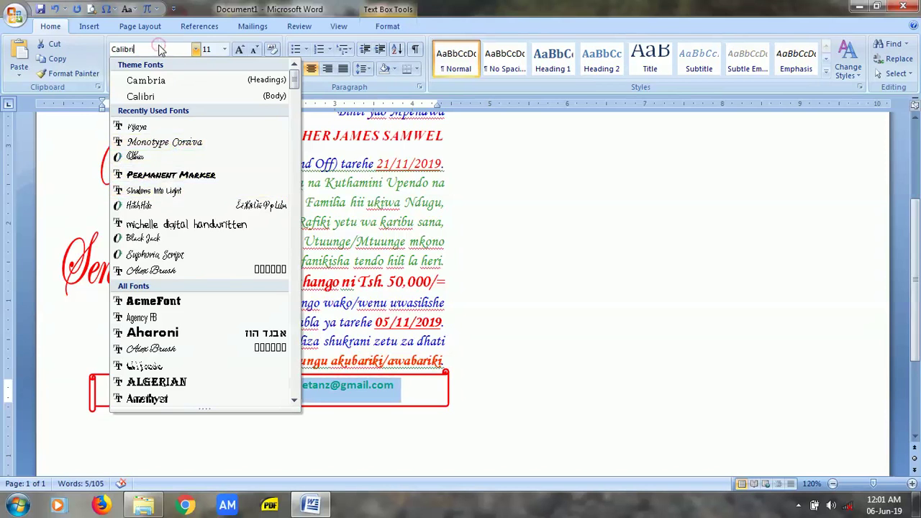
type("Times New Roman")
key("Return")
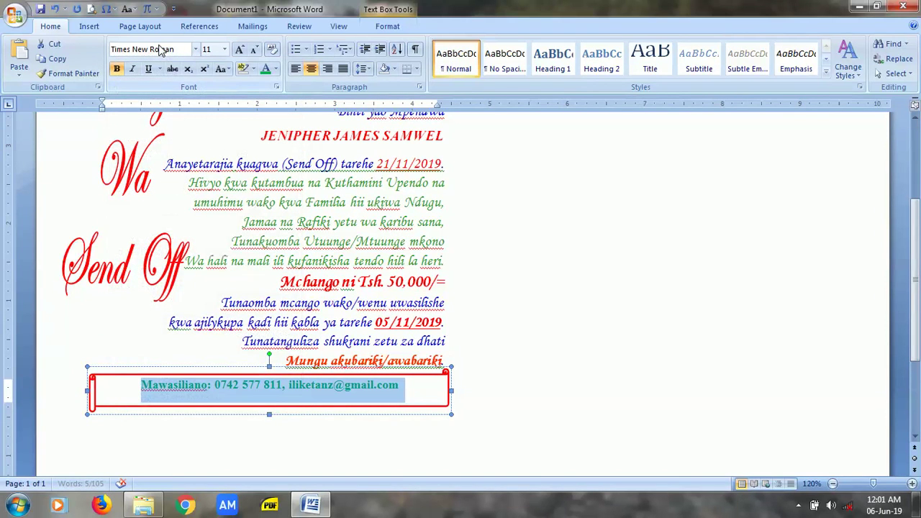
key("ctrl+i")
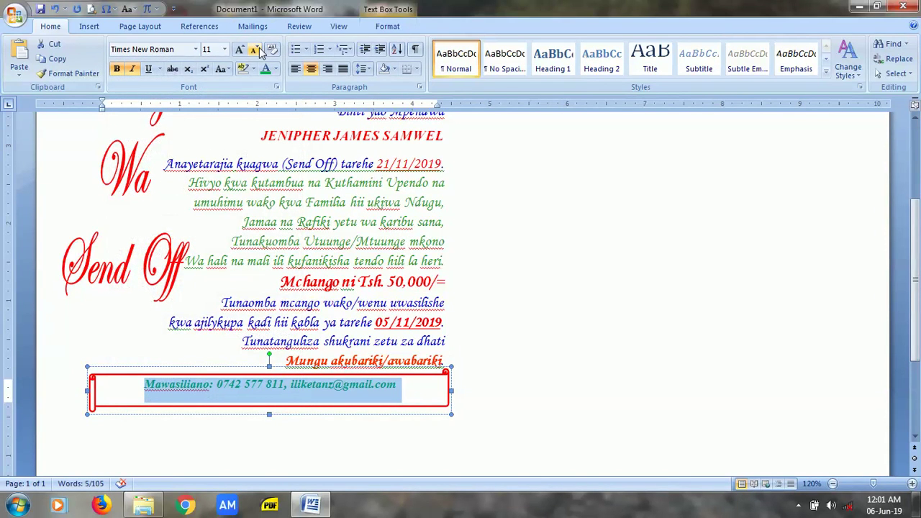
left_click(240, 49)
left_click(240, 49)
left_click(240, 49)
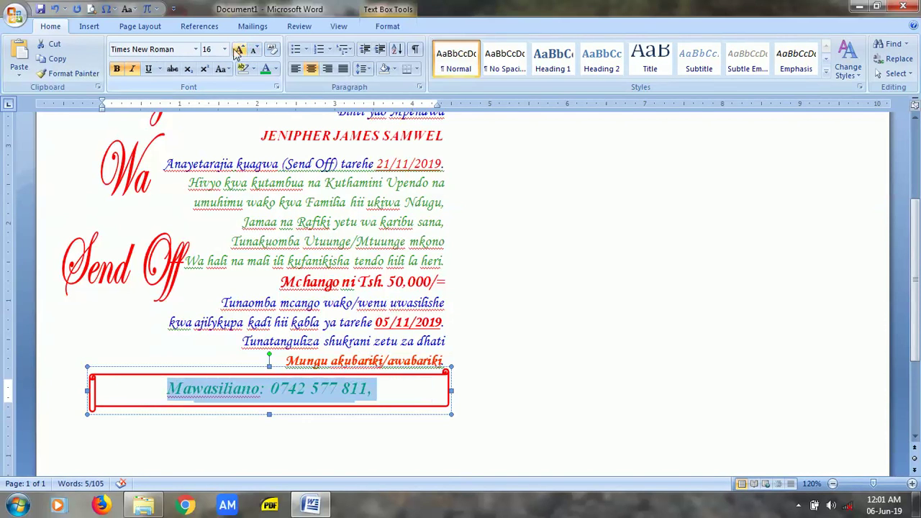
left_click(218, 49)
key("Return")
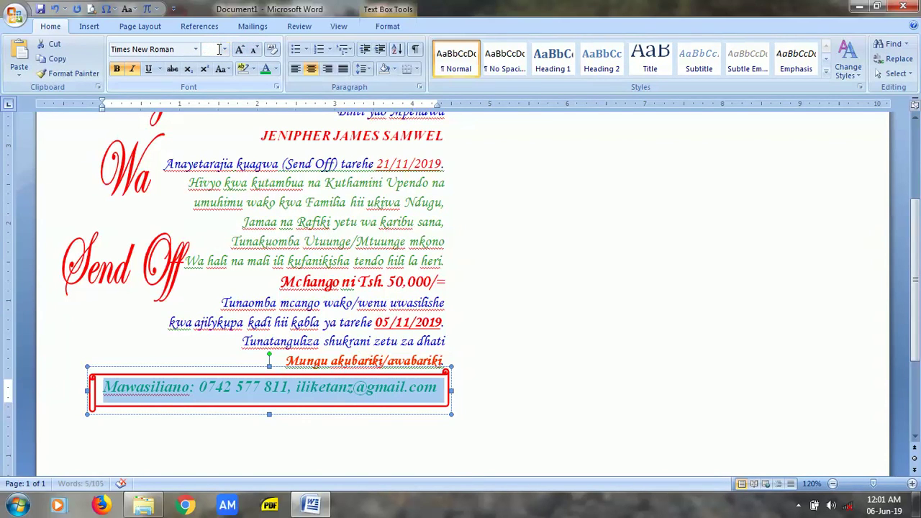
left_click(344, 260)
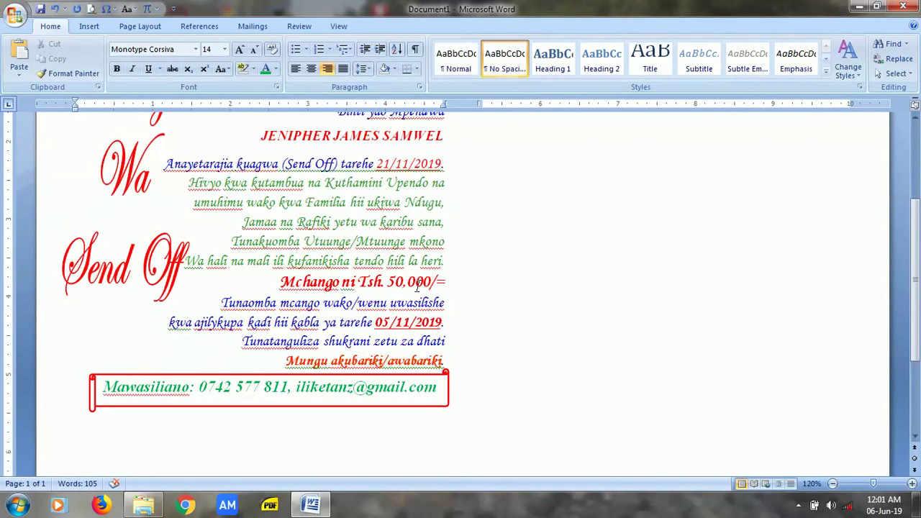
left_click(130, 379)
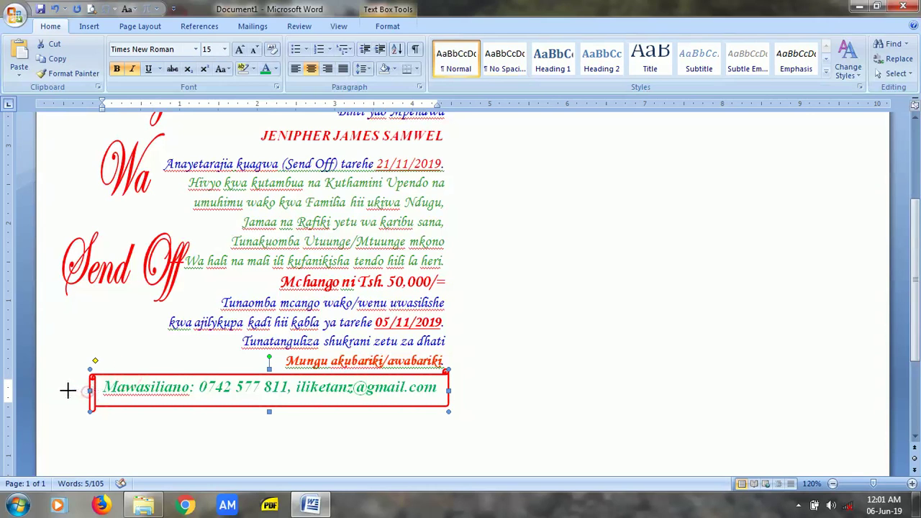
left_click_drag(90, 390, 56, 385)
scroll(917, 195, "up", 3)
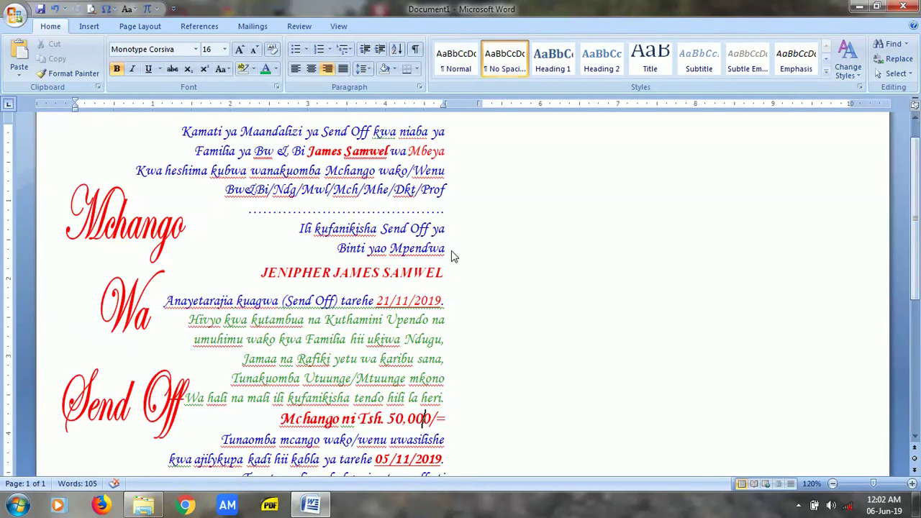
mouse_move(126, 434)
left_mouse_down()
mouse_move(120, 366)
mouse_move(121, 375)
left_mouse_up()
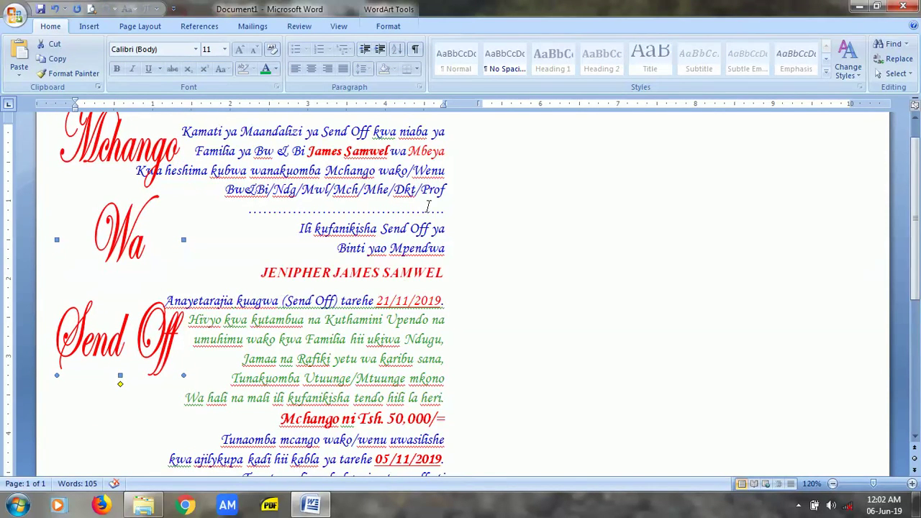
left_click(378, 170)
key("Return")
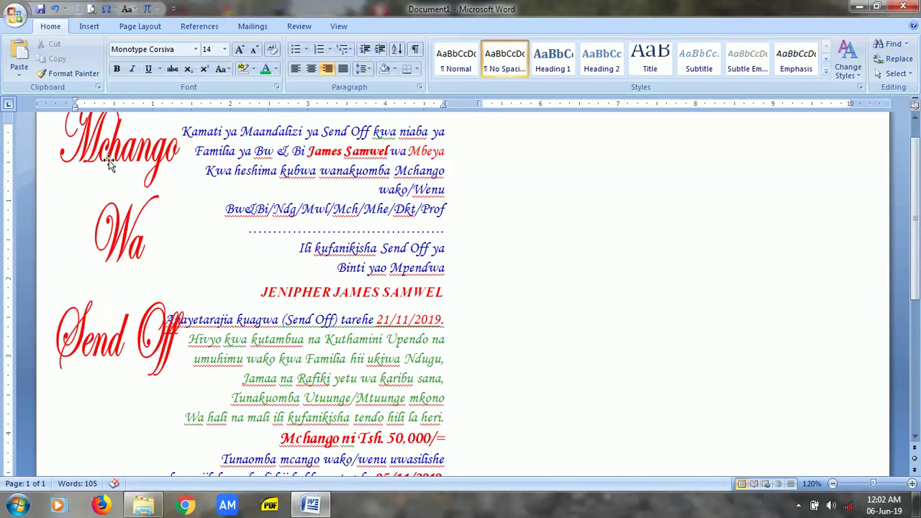
scroll(914, 201, "up", 2)
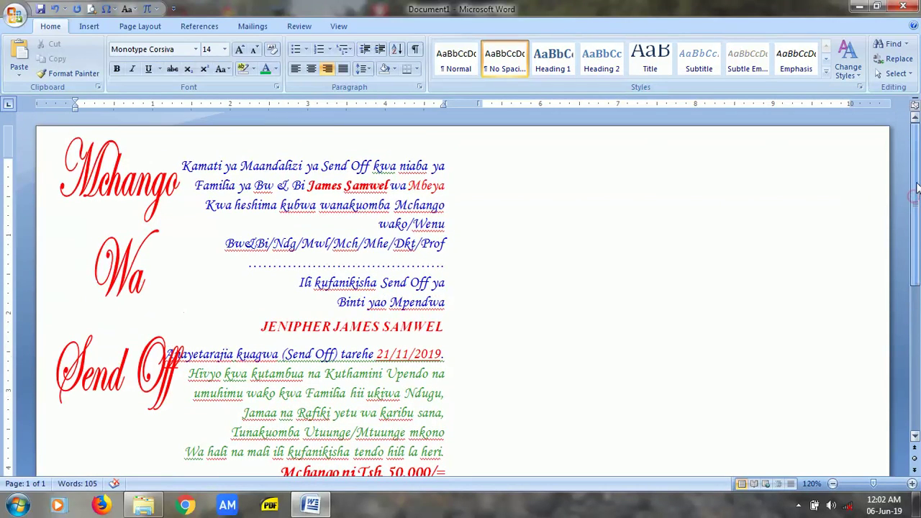
left_click(95, 180)
key("Down")
key("Down")
key("Down")
key("Down")
key("Down")
key("Down")
key("Down")
key("Down")
key("Down")
key("Down")
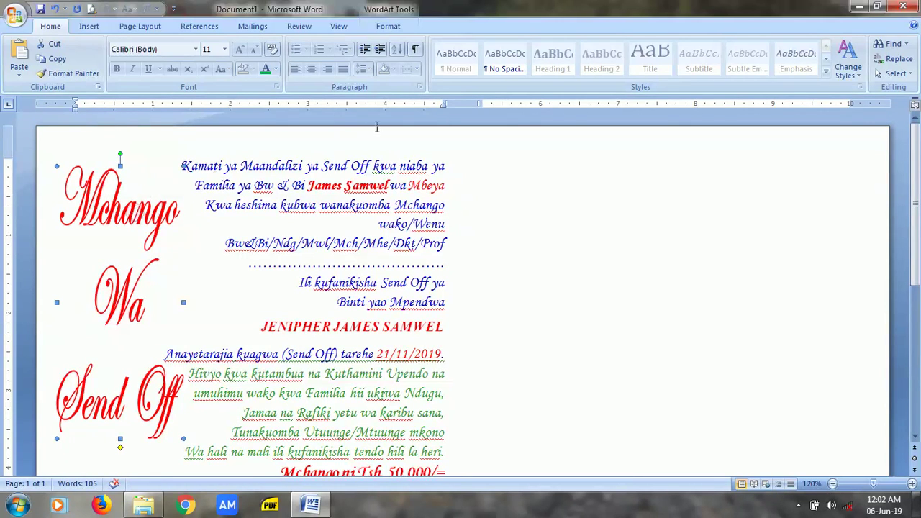
left_click(393, 26)
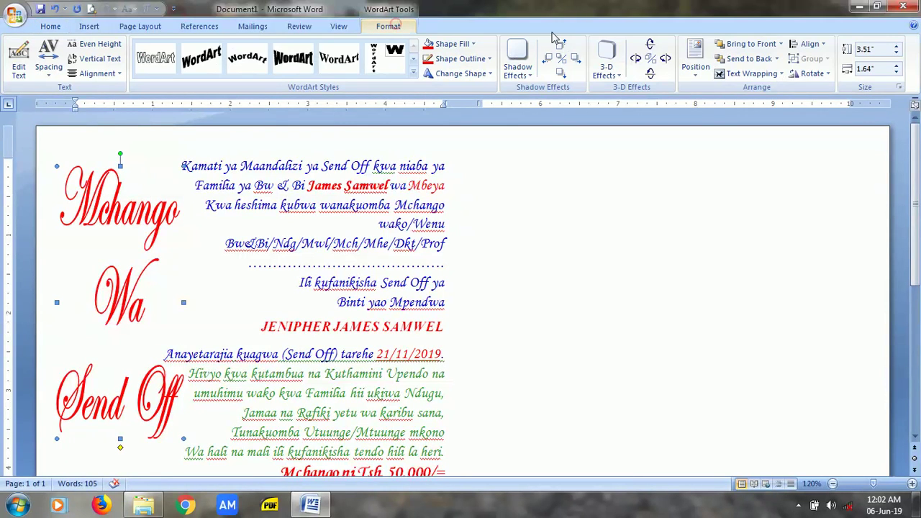
left_click(720, 75)
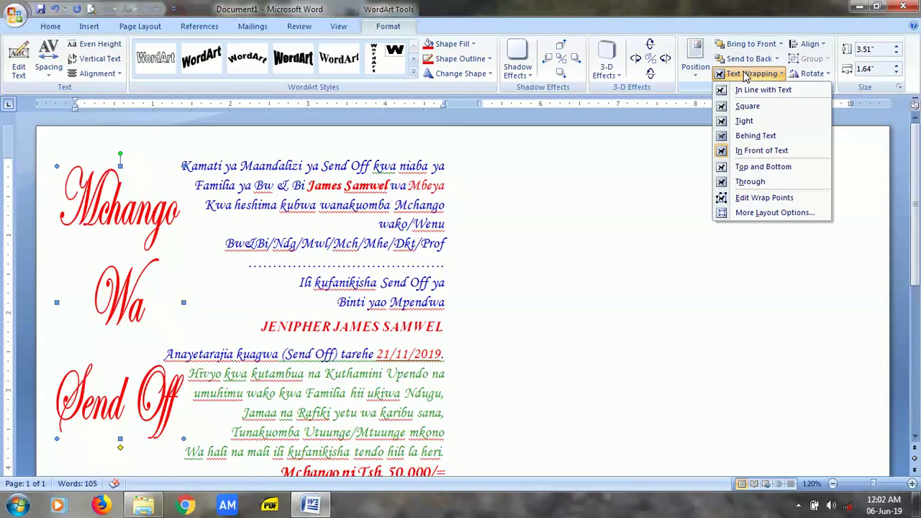
left_click(760, 152)
left_click(202, 379)
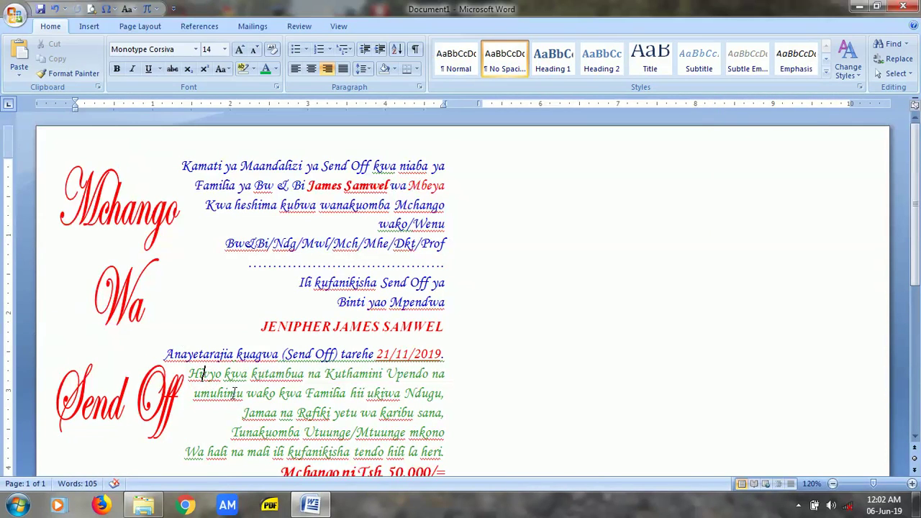
scroll(234, 393, "down", 3)
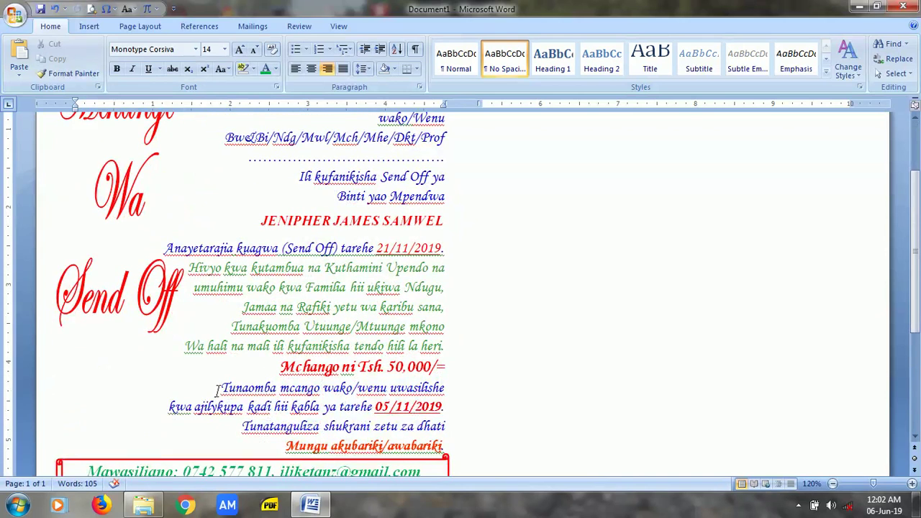
left_click(99, 353)
Insert the rose bouquet picture images01 from the Maua > NICE folder
left_click(90, 27)
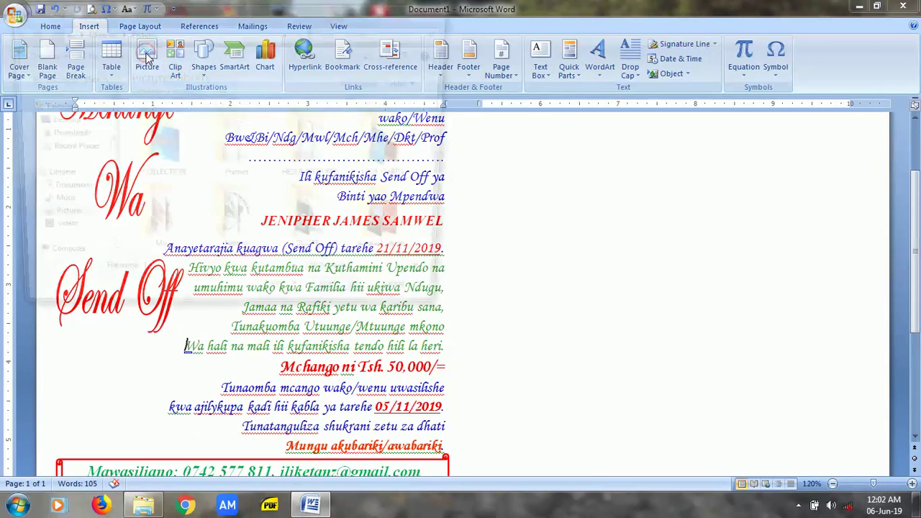
left_click(148, 58)
double_click(156, 220)
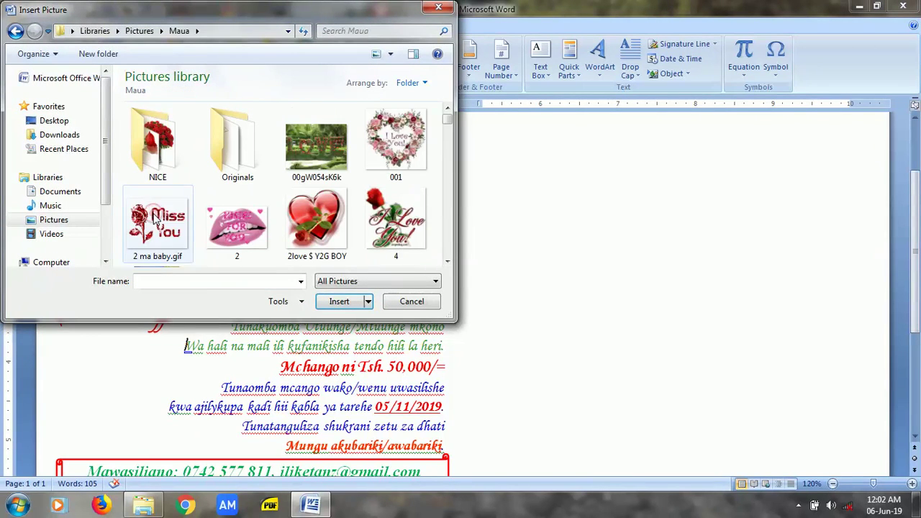
double_click(157, 142)
left_click(237, 144)
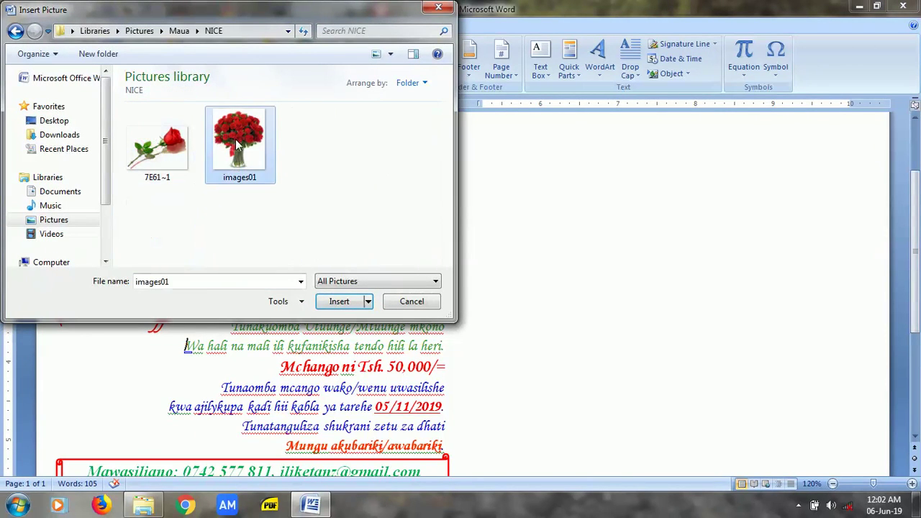
left_click(353, 304)
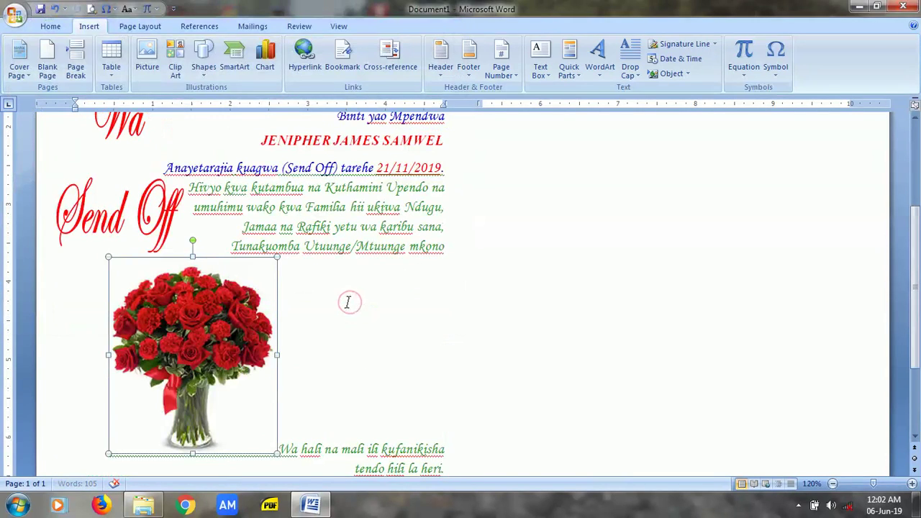
Shrink the bouquet, float it in front of the text and nudge it left
left_click_drag(106, 257, 191, 341)
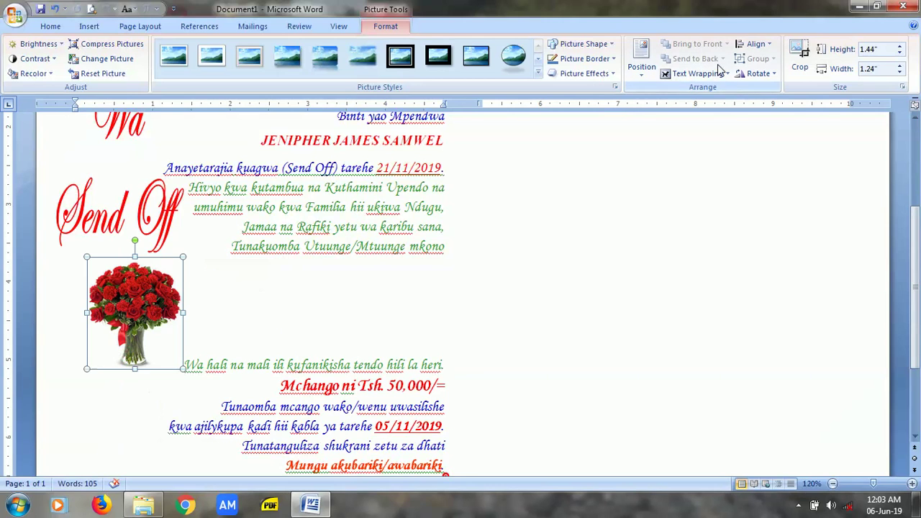
left_click(700, 73)
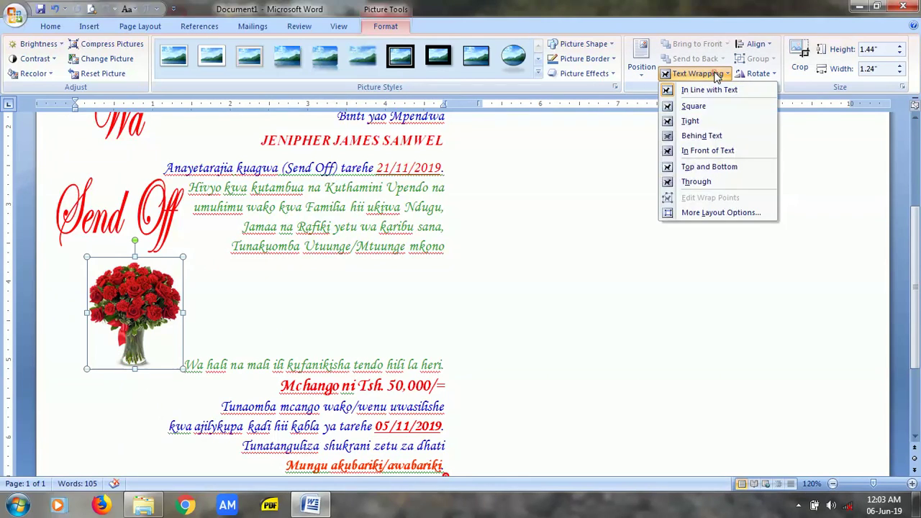
left_click(702, 150)
key("Left")
key("Left")
key("Left")
key("Left")
key("Left")
key("Left")
key("Left")
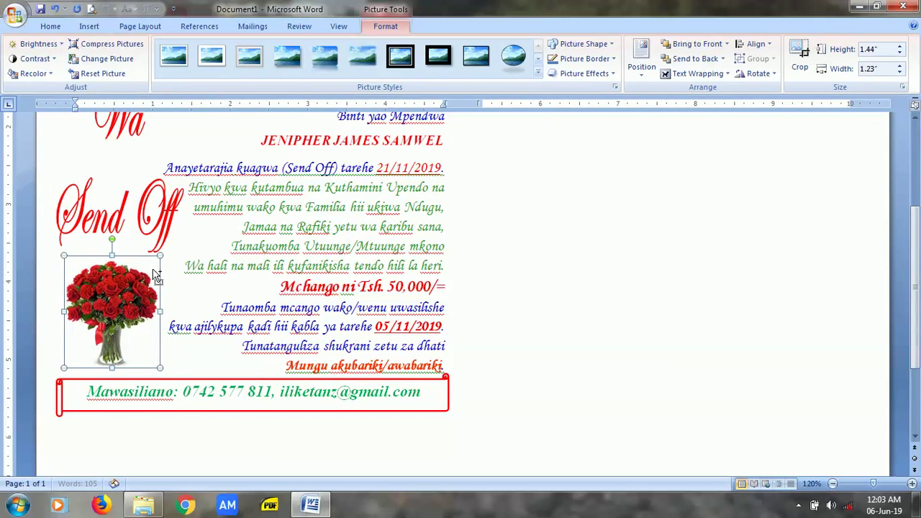
left_click(650, 346)
left_click_drag(915, 360, 916, 298)
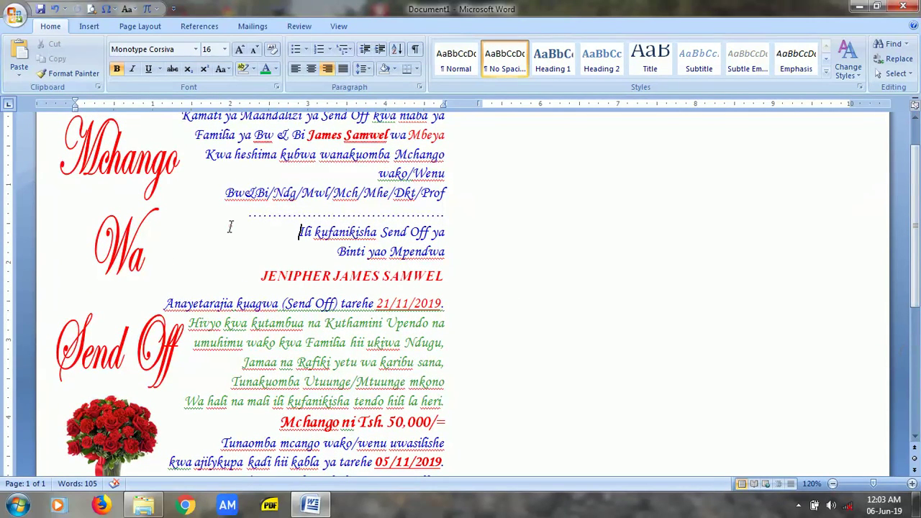
Insert the single rose picture 7E61~1 from Pictures > Maua > NICE
left_click(89, 26)
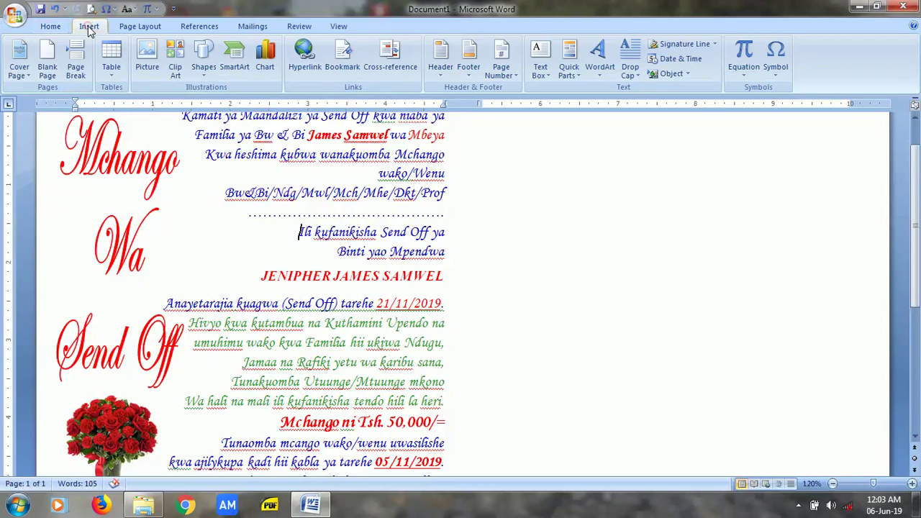
left_click(144, 58)
left_click(53, 219)
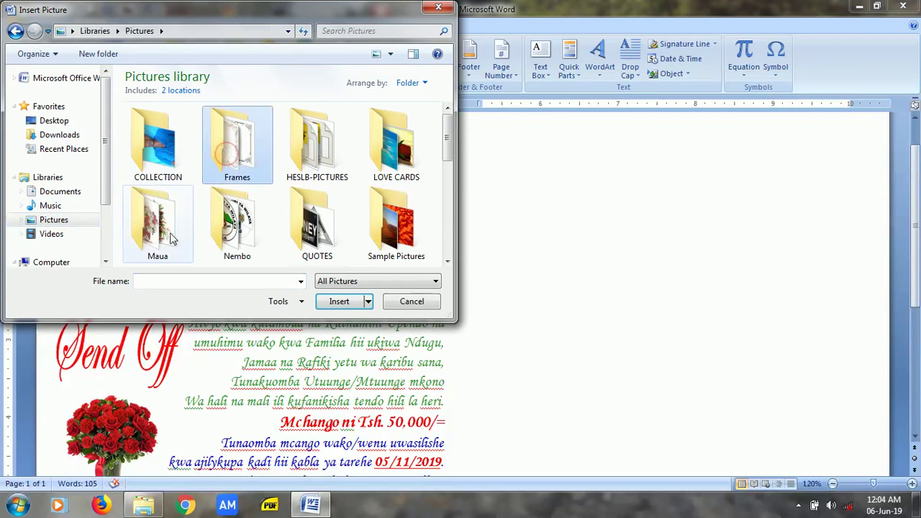
double_click(162, 230)
double_click(163, 164)
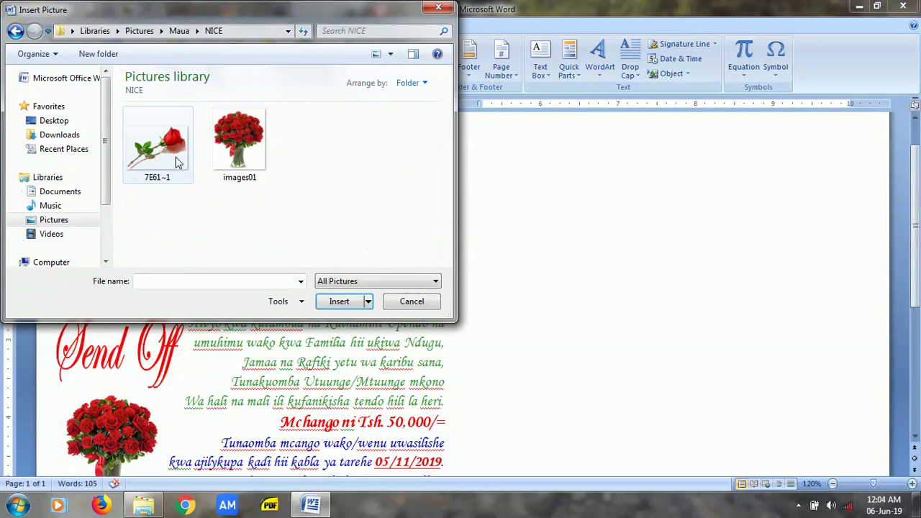
left_click(151, 144)
left_click(353, 305)
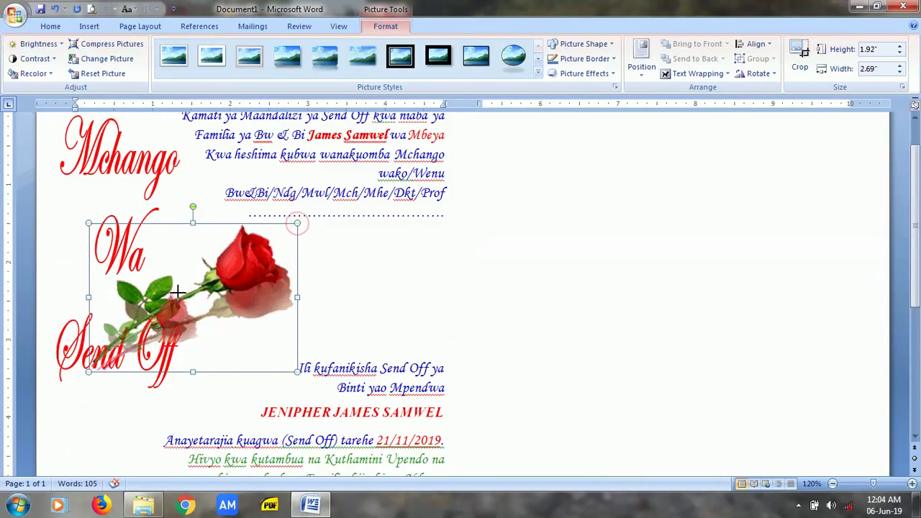
Float the rose in front of the text, shrink it to 0.73", and place it beside the Ili kufanikisha lines
left_click_drag(297, 223, 178, 282)
left_click(689, 75)
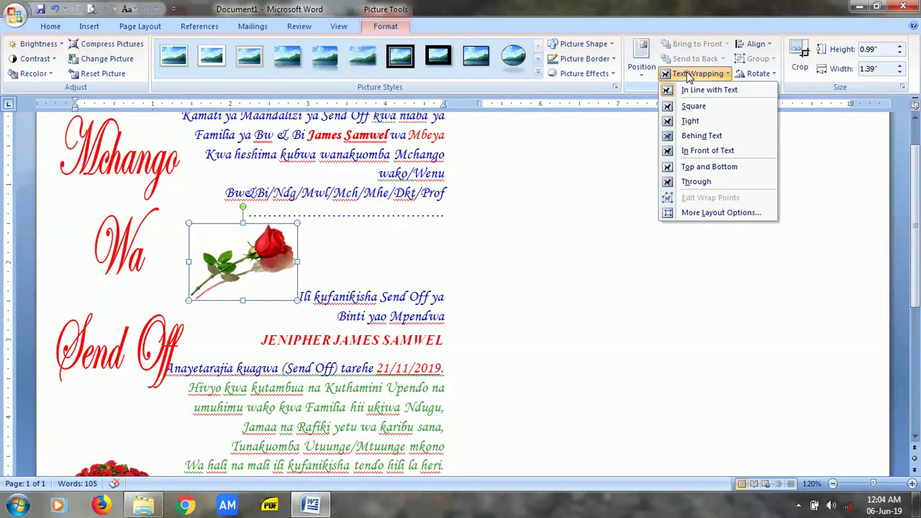
left_click(706, 153)
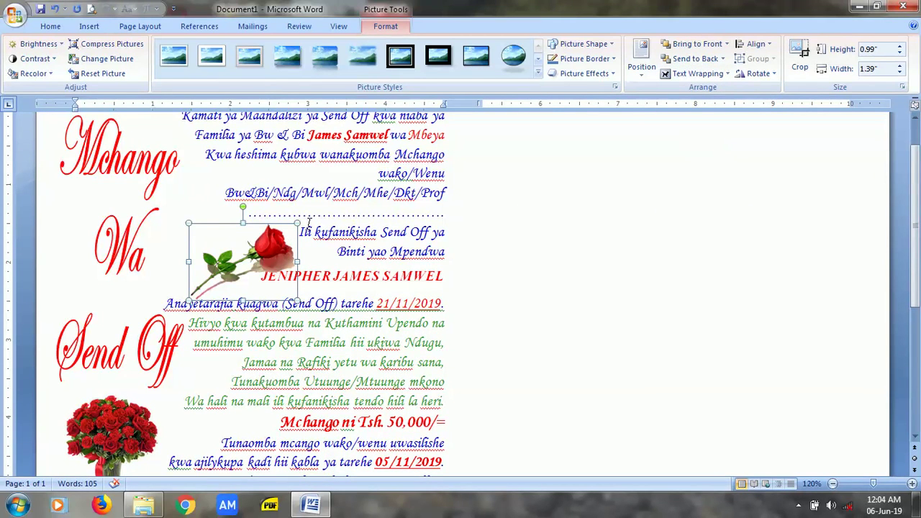
left_click_drag(297, 222, 268, 243)
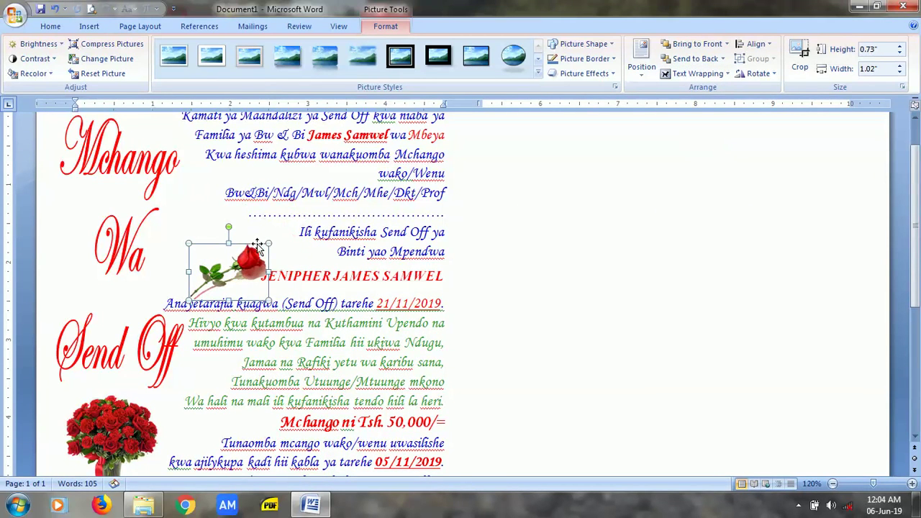
left_click_drag(247, 247, 247, 223)
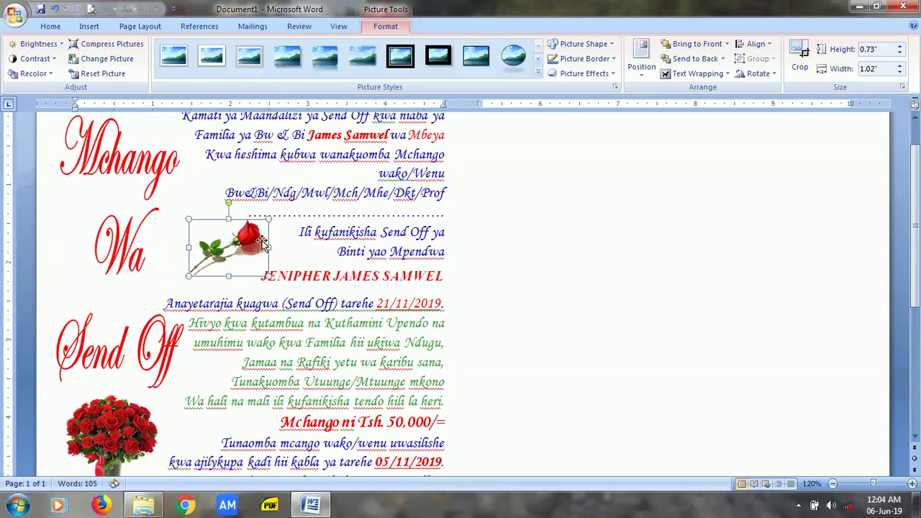
left_click(363, 246)
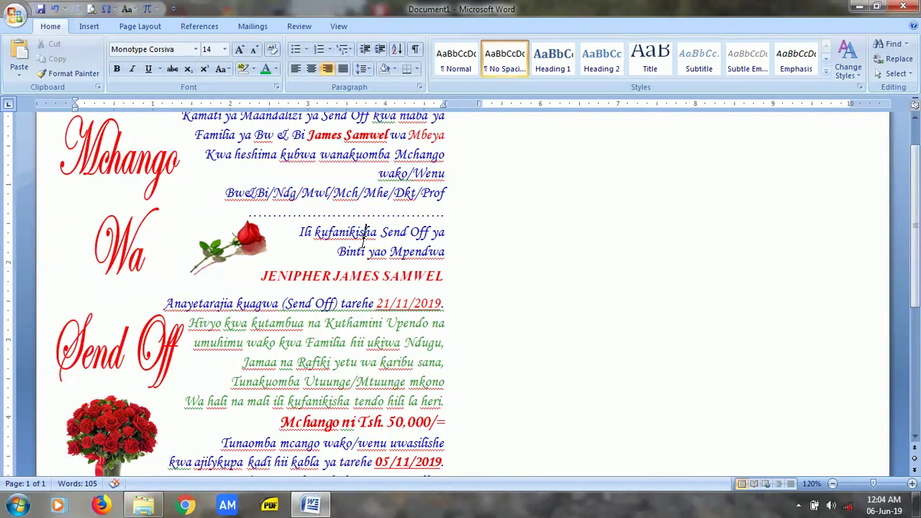
mouse_move(915, 177)
left_mouse_down()
mouse_move(916, 243)
mouse_move(917, 147)
left_mouse_up()
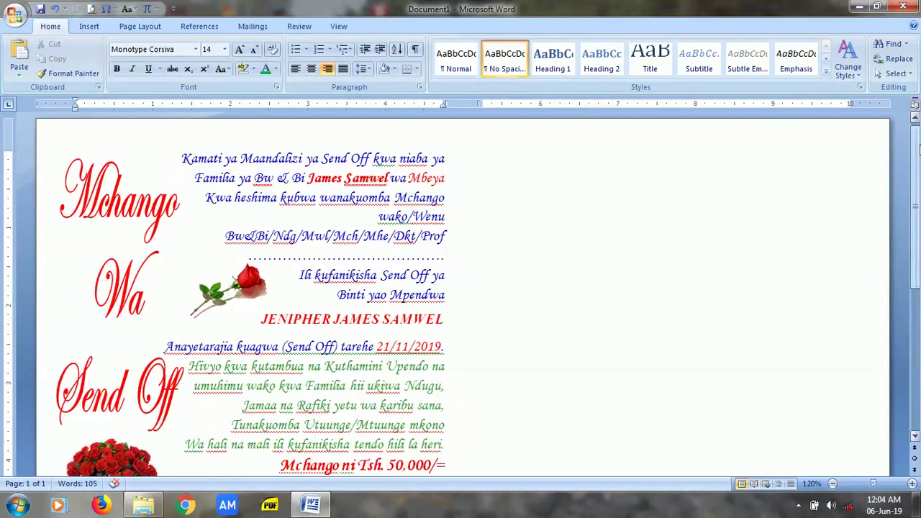
Create a new blank document and give it a red poinsettia art page border
key("ctrl+n")
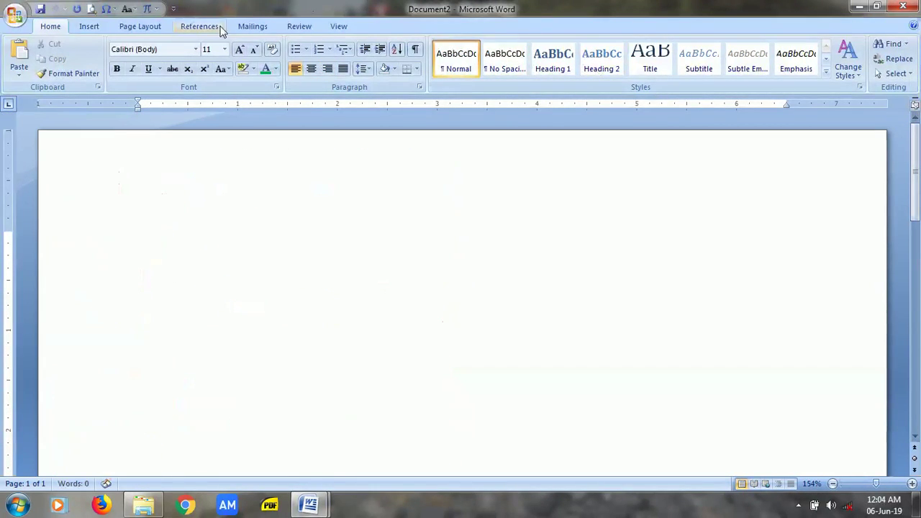
left_click(155, 29)
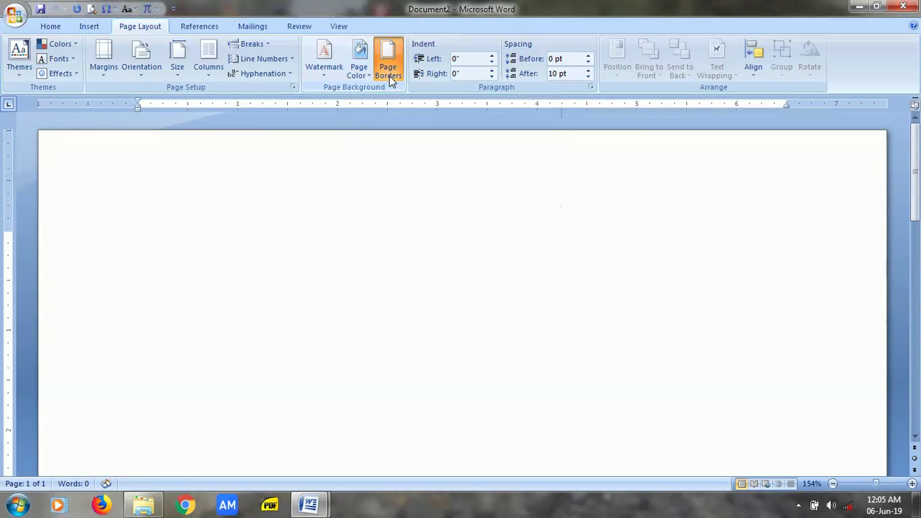
left_click(389, 75)
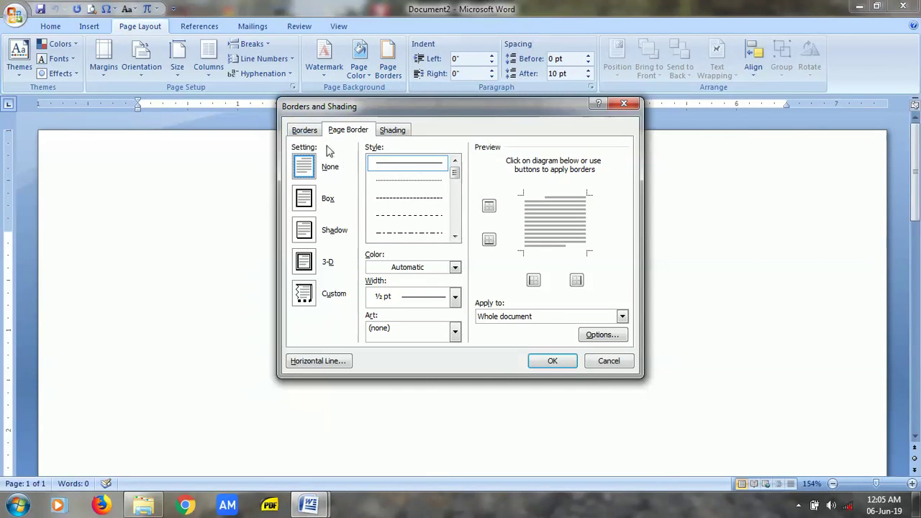
left_click(304, 264)
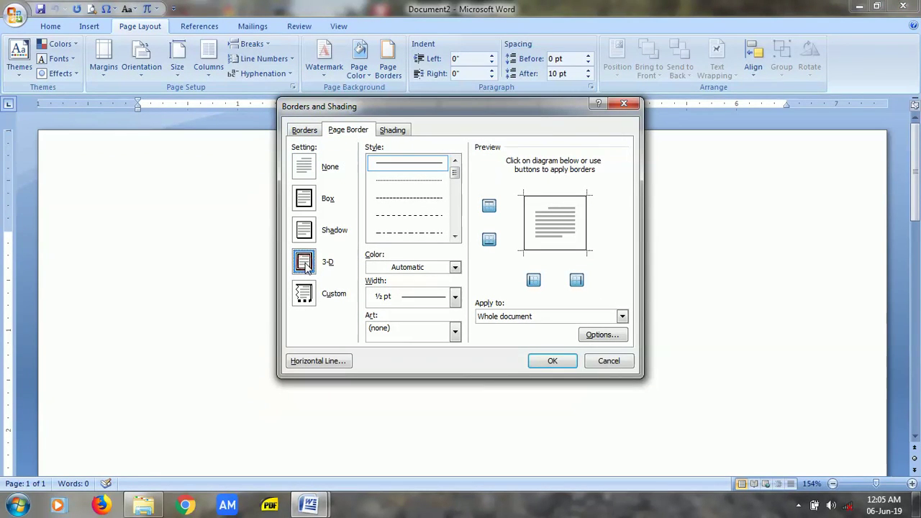
key("shift+Tab")
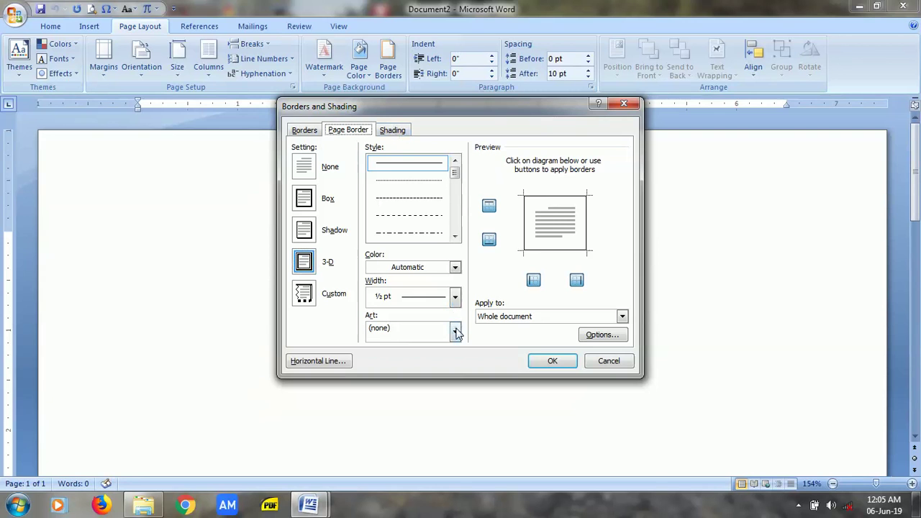
left_click(456, 332)
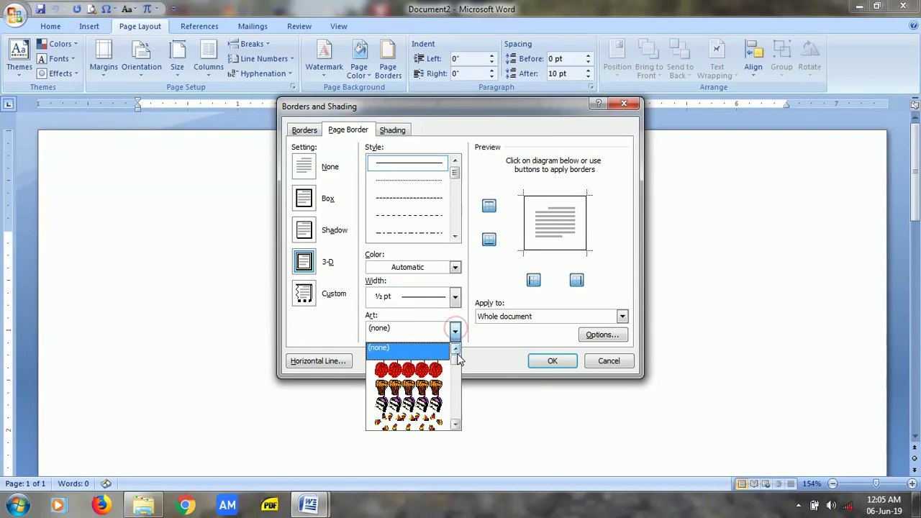
left_click(459, 362)
left_click_drag(459, 365, 461, 373)
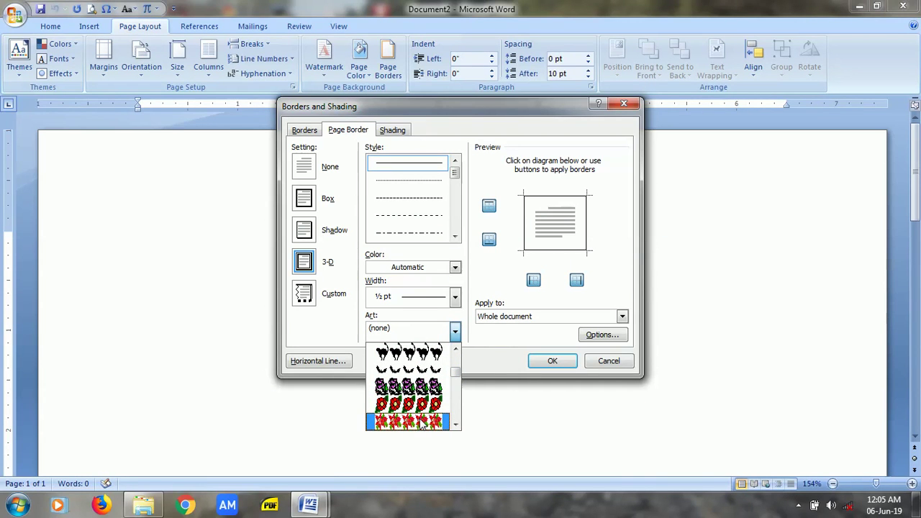
left_click(421, 422)
left_click(552, 361)
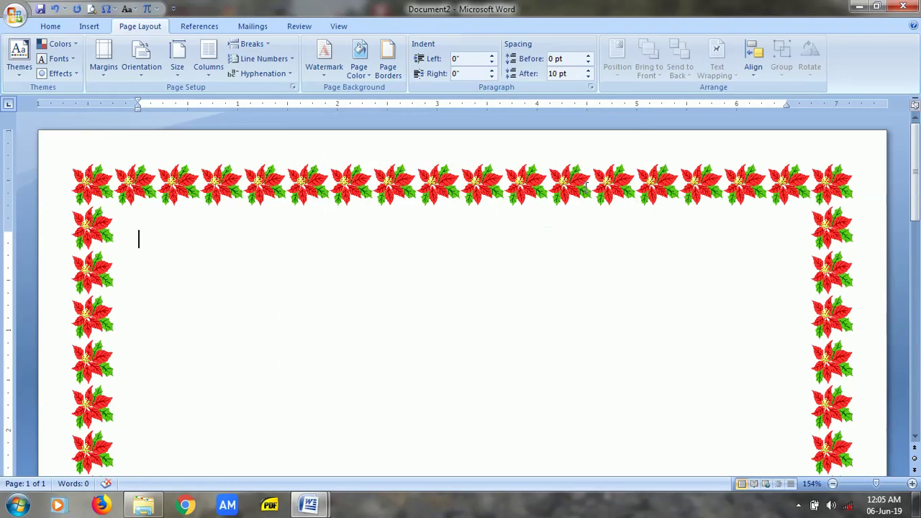
double_click(587, 185)
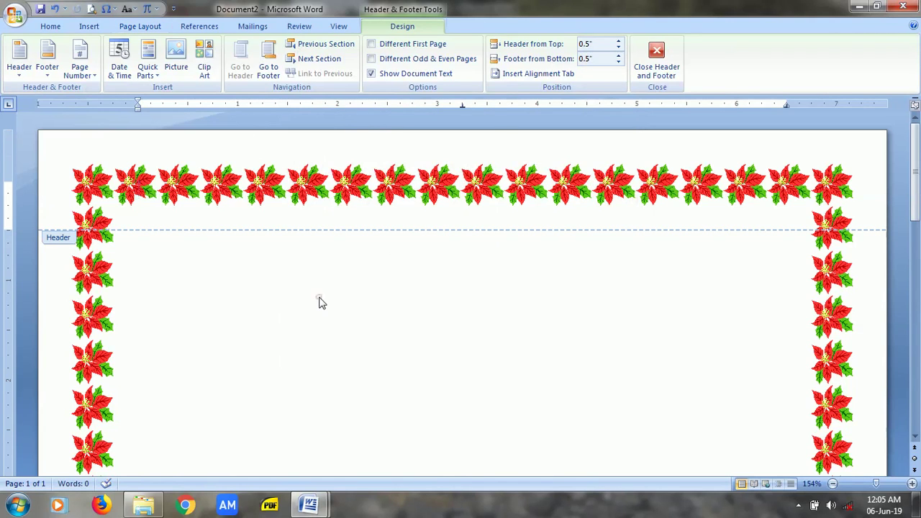
double_click(322, 303)
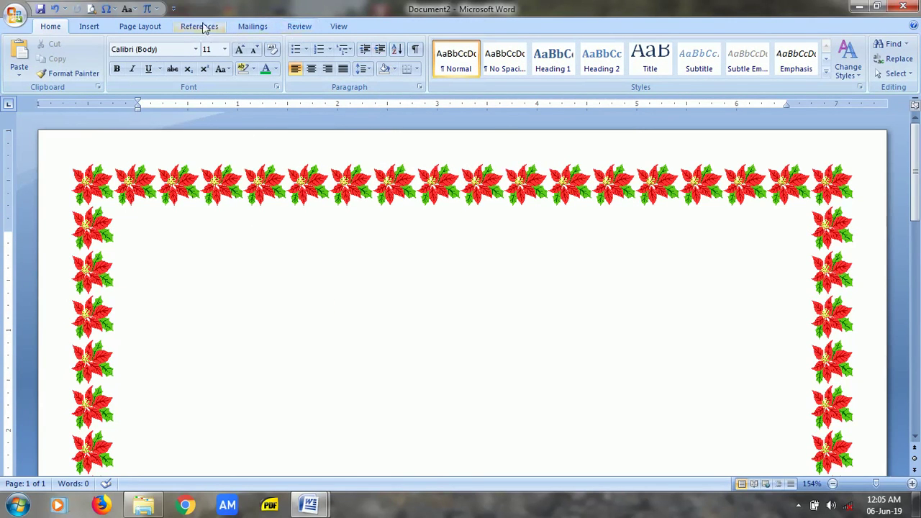
Reduce the poinsettia border's width to 15 pt
left_click(141, 27)
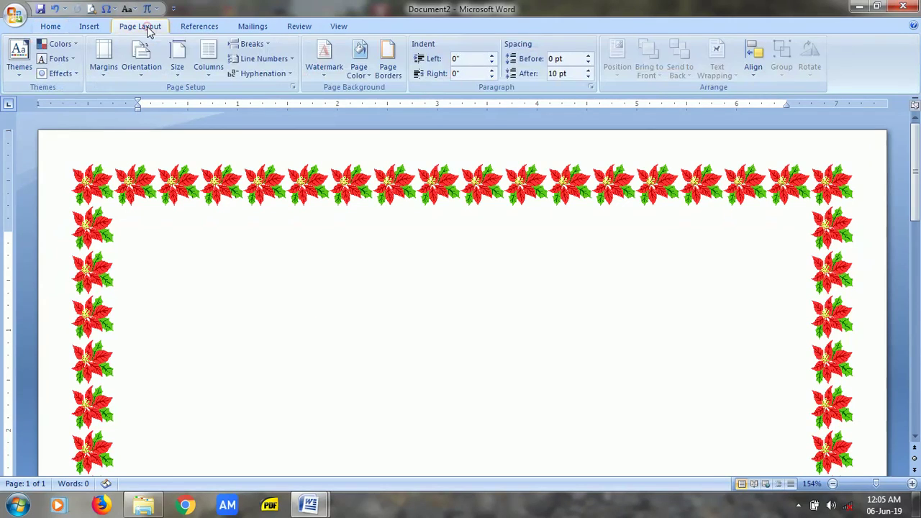
left_click(387, 70)
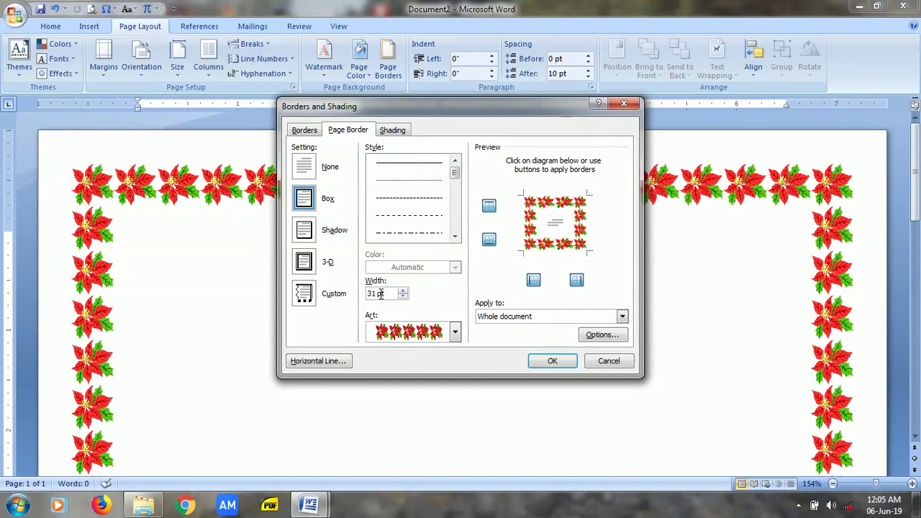
left_click(403, 297)
left_click(403, 297)
left_click(403, 297)
left_click(403, 297)
left_click(403, 297)
left_click(404, 297)
left_click(403, 298)
left_click(403, 297)
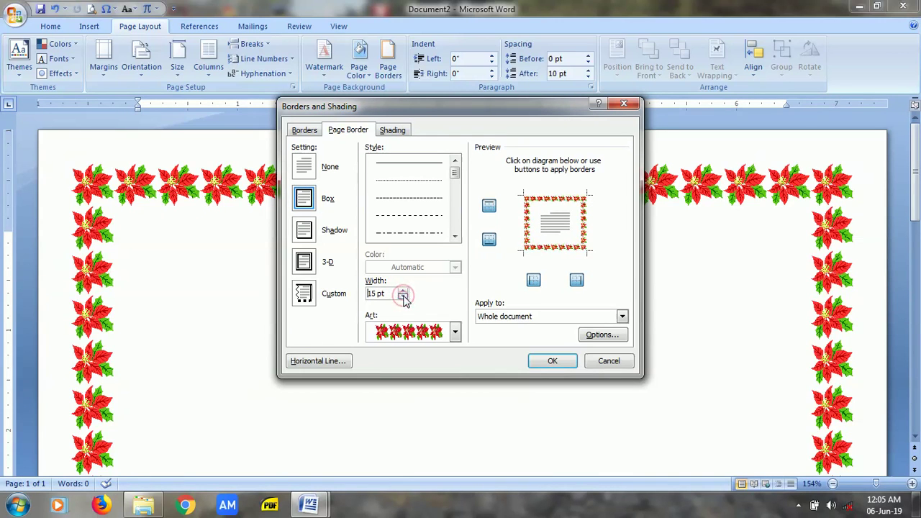
left_click(551, 362)
scroll(917, 192, "down", 2)
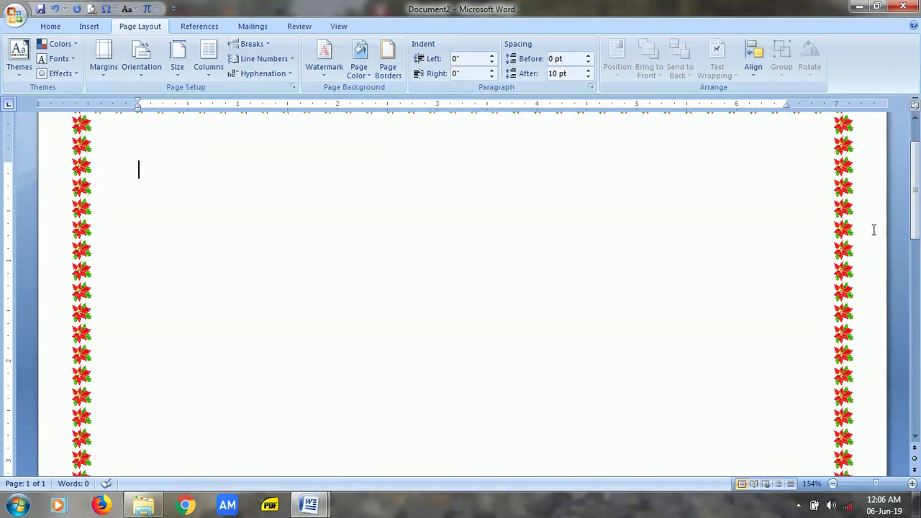
key("super")
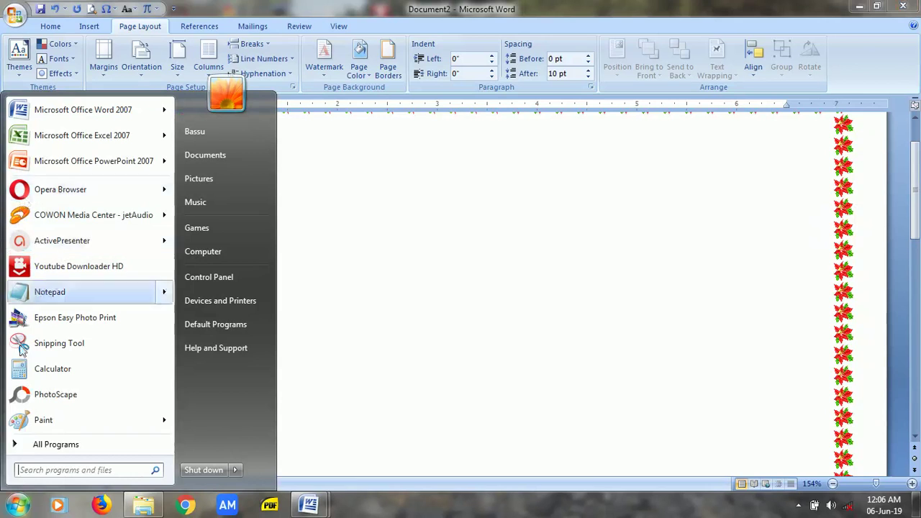
Launch Snipping Tool with a 'sni' search and snip a tall strip of the right poinsettia border
type("sni")
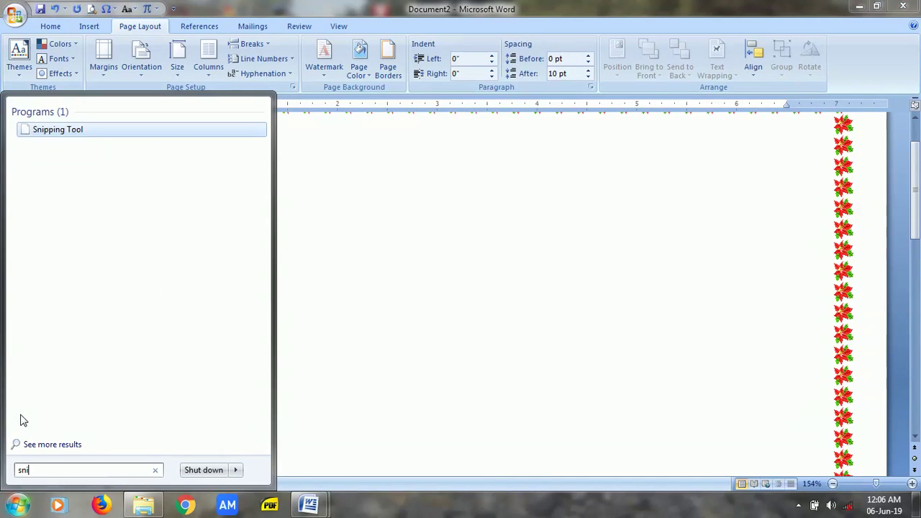
left_click(52, 129)
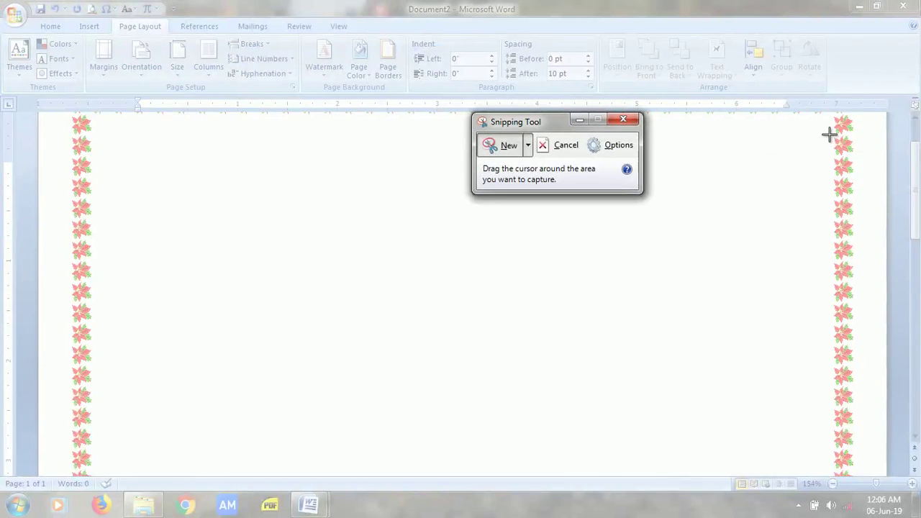
left_click_drag(829, 134, 858, 180)
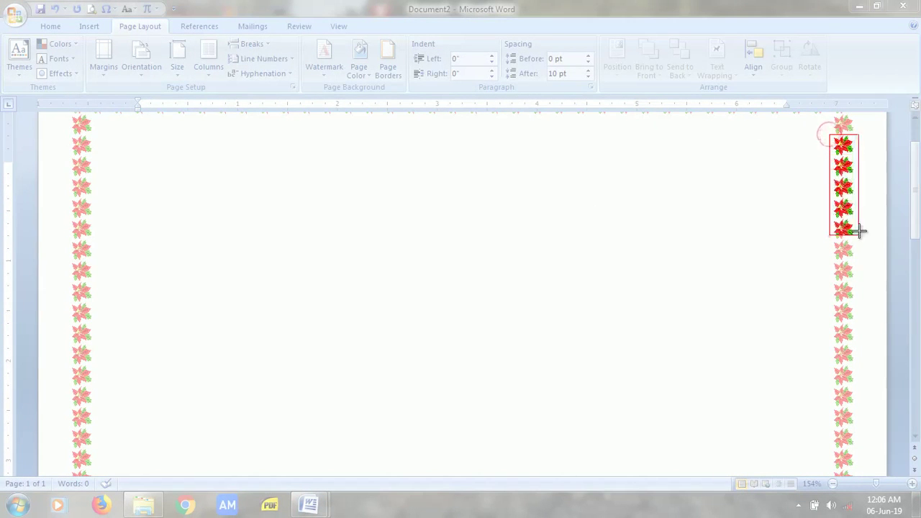
mouse_move(858, 180)
left_mouse_down()
mouse_move(860, 457)
mouse_move(857, 450)
left_mouse_up()
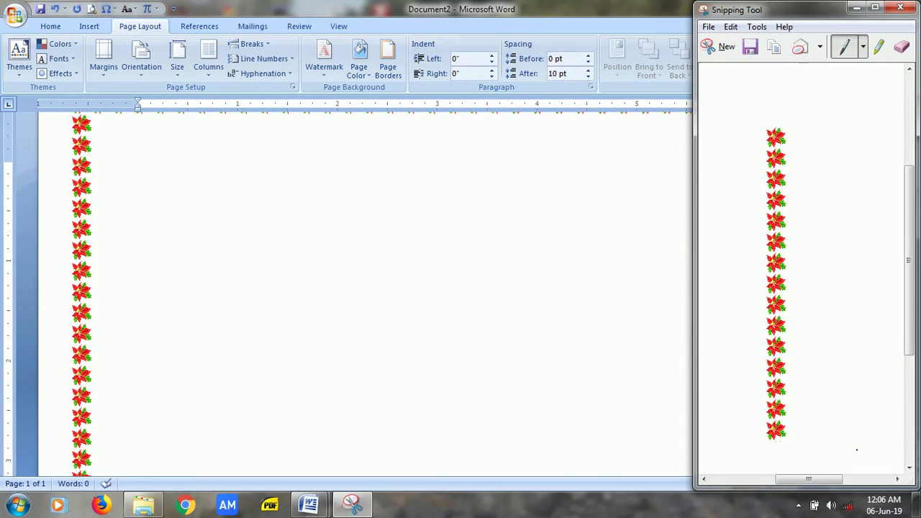
mouse_move(310, 505)
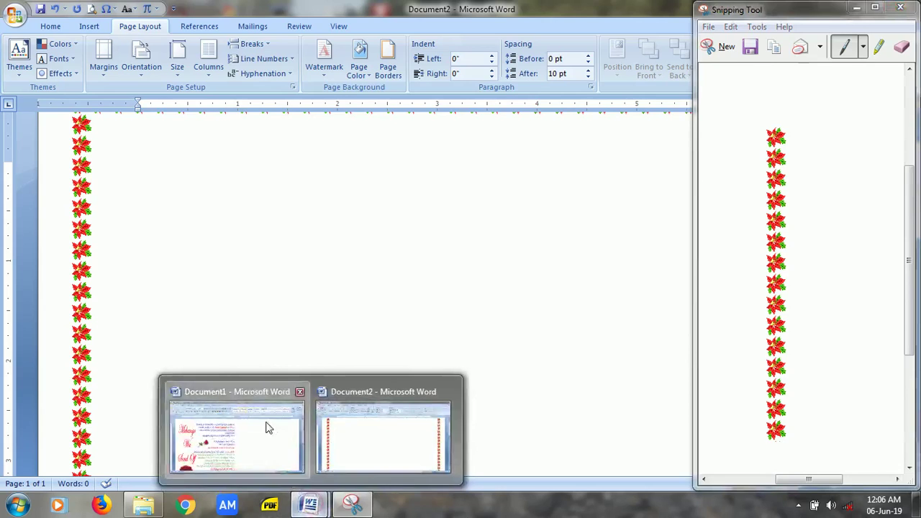
left_click(267, 428)
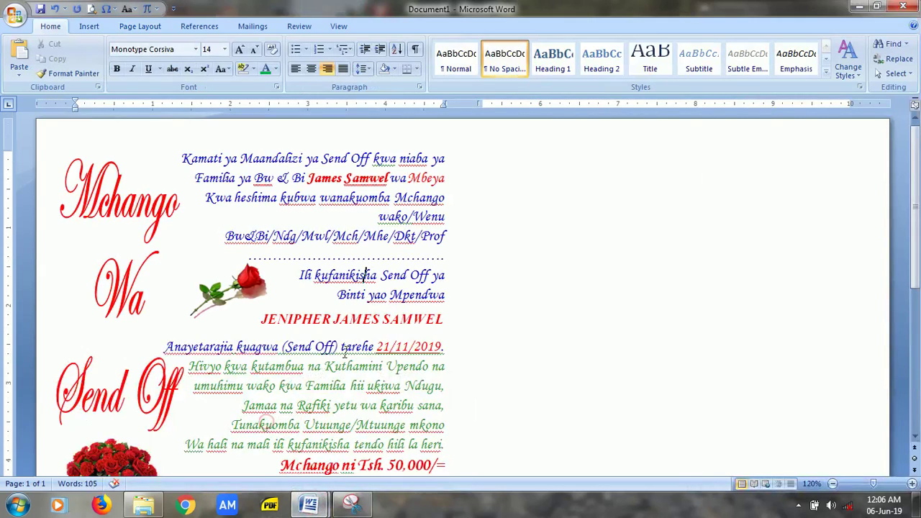
Paste the poinsettia snip after '2019.' and set its text wrapping to Behind Text
left_click(446, 347)
key("ctrl+v")
left_click(428, 286)
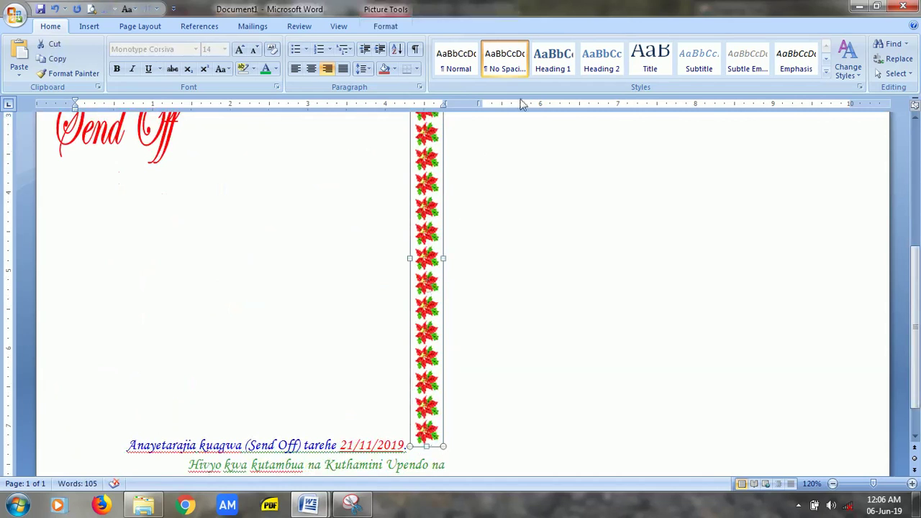
left_click(396, 28)
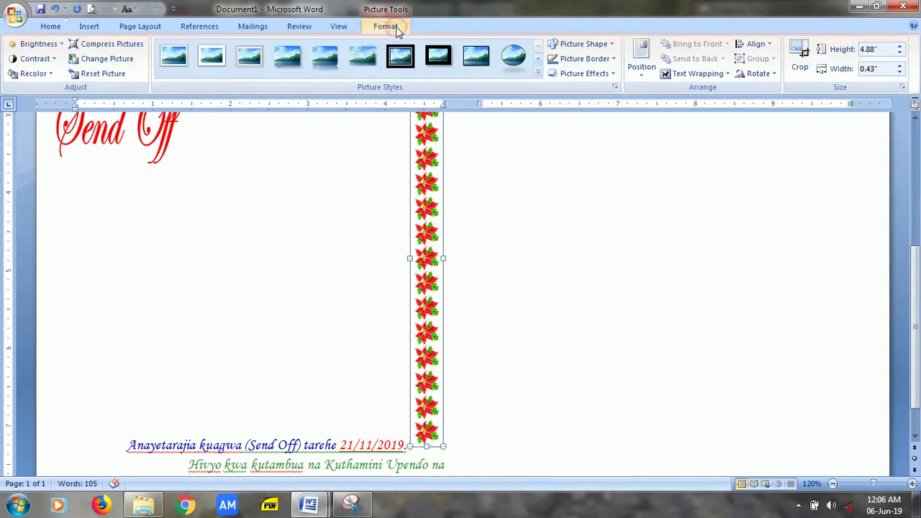
left_click(691, 73)
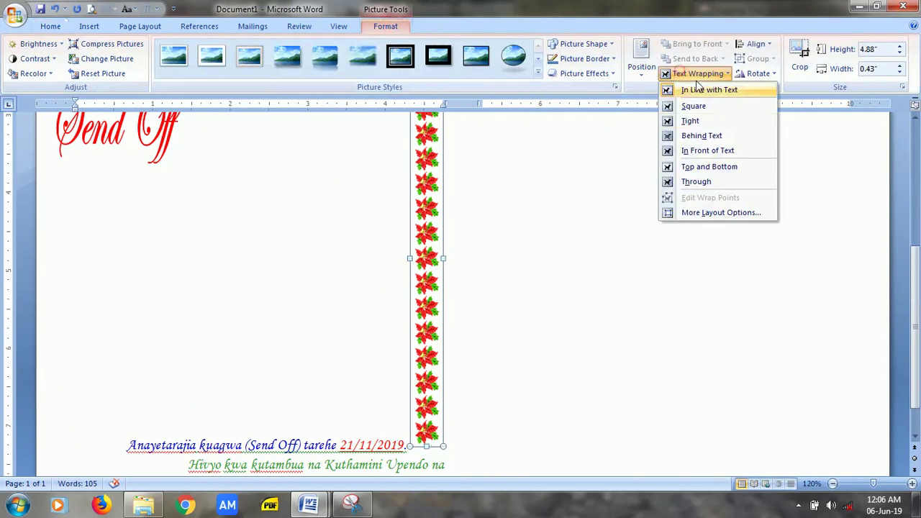
left_click(710, 137)
Position the strip along the text's right edge and narrow it to 0.23" wide
left_click_drag(434, 381, 579, 341)
left_click_drag(917, 353, 917, 269)
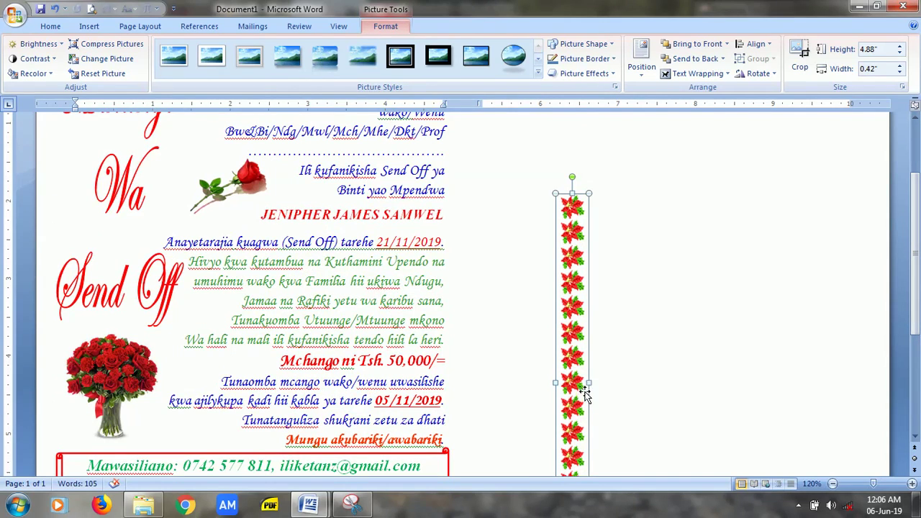
left_click_drag(585, 386, 463, 268)
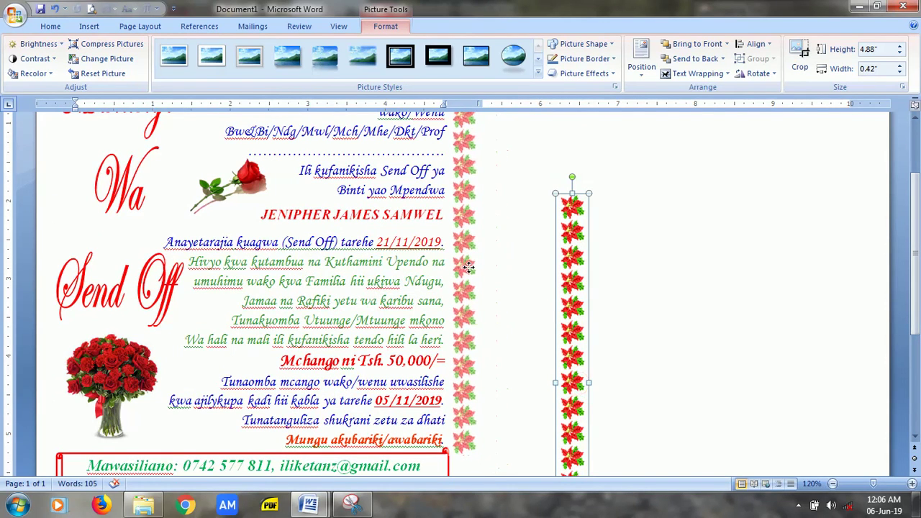
left_click_drag(463, 267, 469, 266)
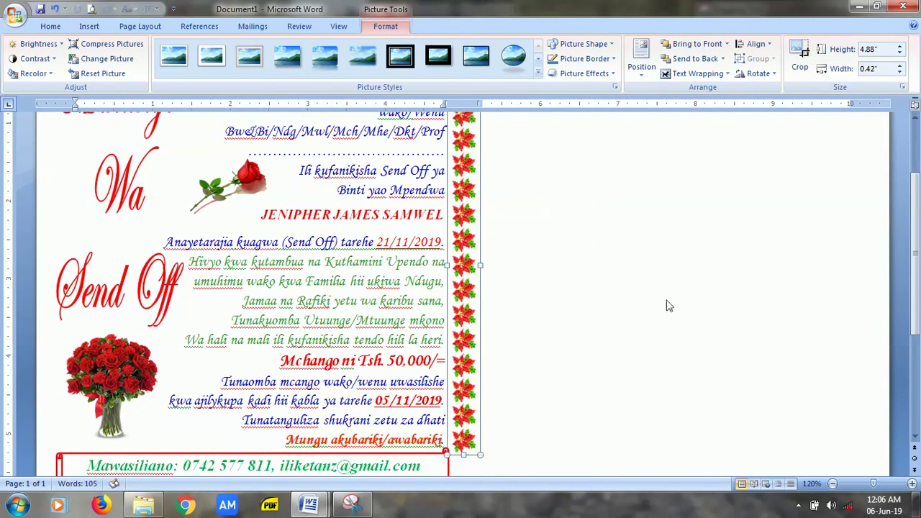
mouse_move(914, 276)
left_mouse_down()
mouse_move(909, 244)
mouse_move(909, 268)
left_mouse_up()
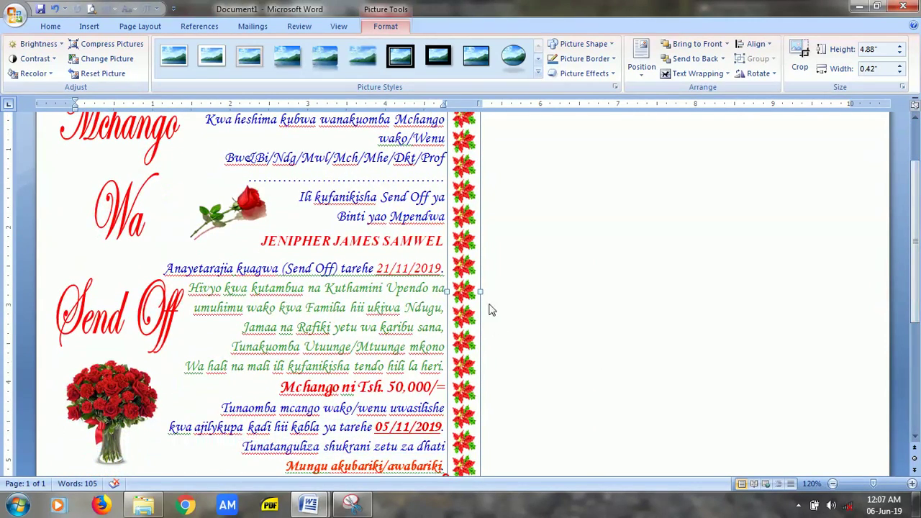
left_click_drag(479, 291, 465, 291)
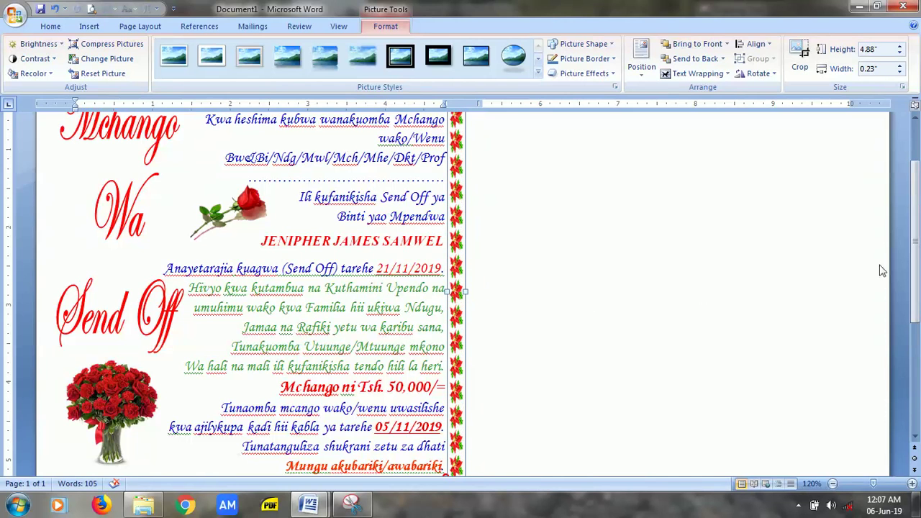
scroll(806, 273, "down", 1)
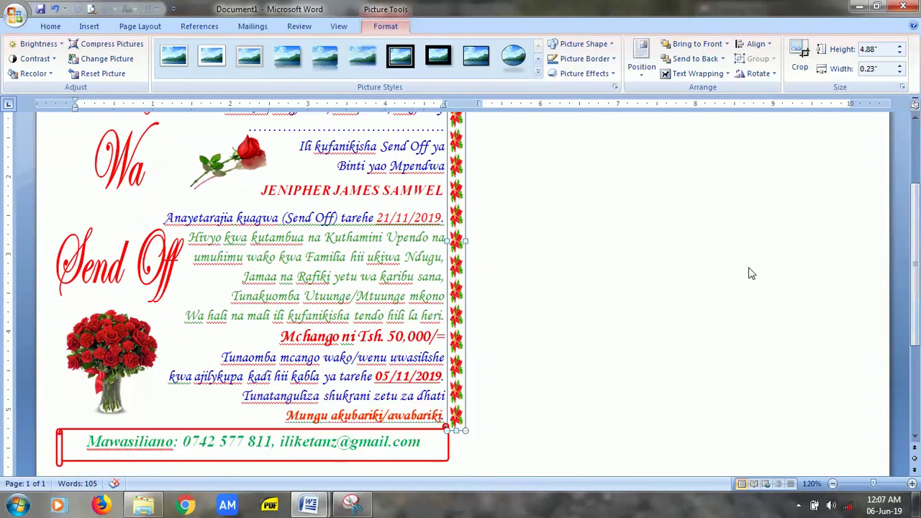
left_click_drag(916, 245, 917, 200)
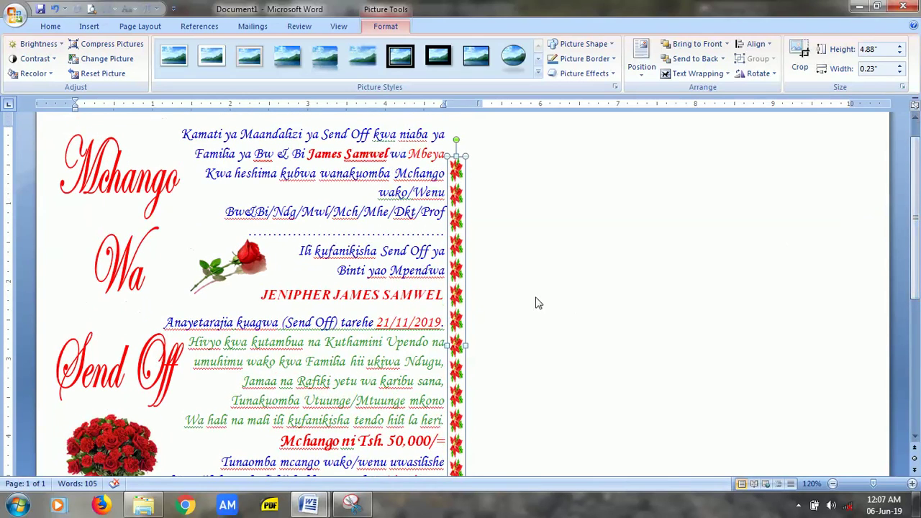
left_click(456, 299)
Paste a copy of the strip at the card's left edge and lengthen it down to the contact box
key("ctrl+v")
mouse_move(464, 305)
left_mouse_down()
mouse_move(64, 286)
mouse_move(45, 250)
left_mouse_up()
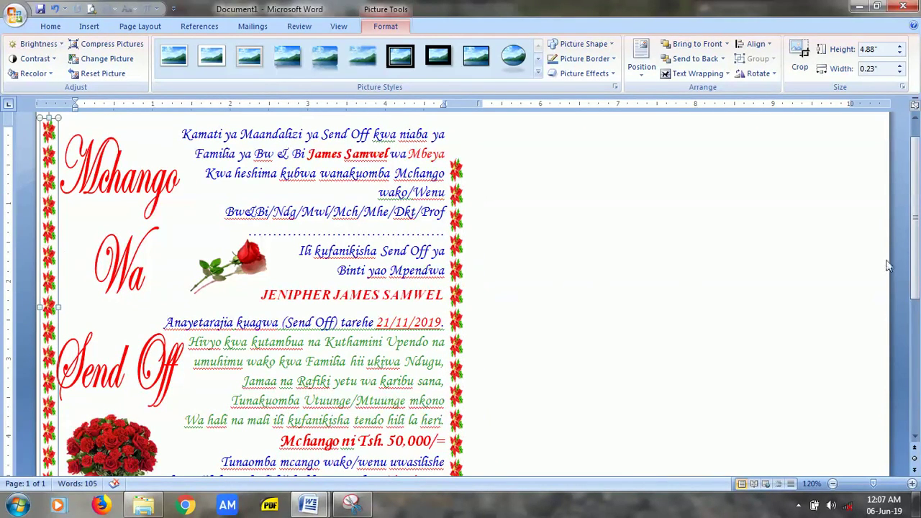
left_click_drag(914, 216, 915, 272)
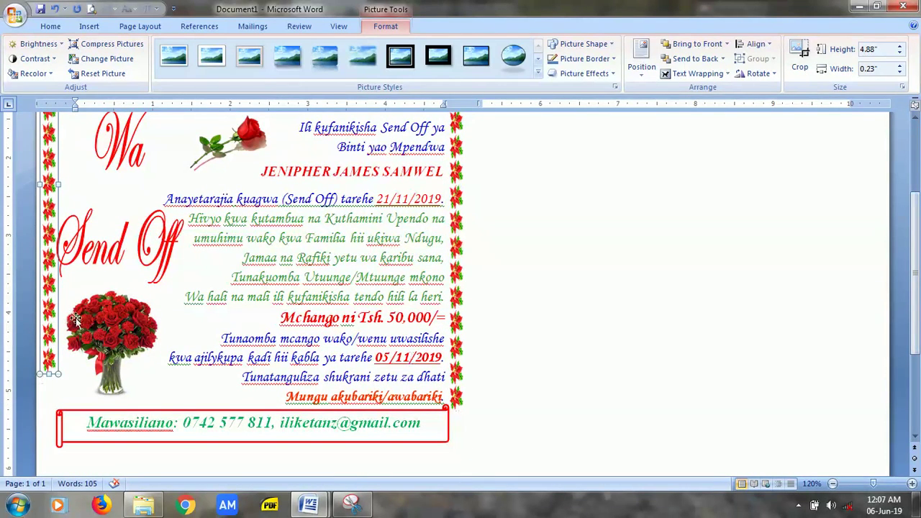
left_click_drag(59, 321, 56, 360)
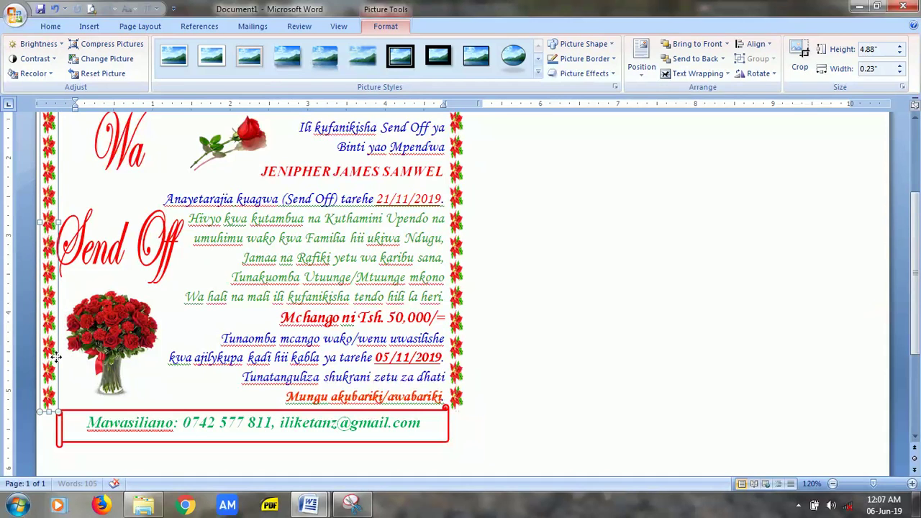
Widen the Mawasiliano contact box outward on both sides to meet the border strips
left_click(448, 424)
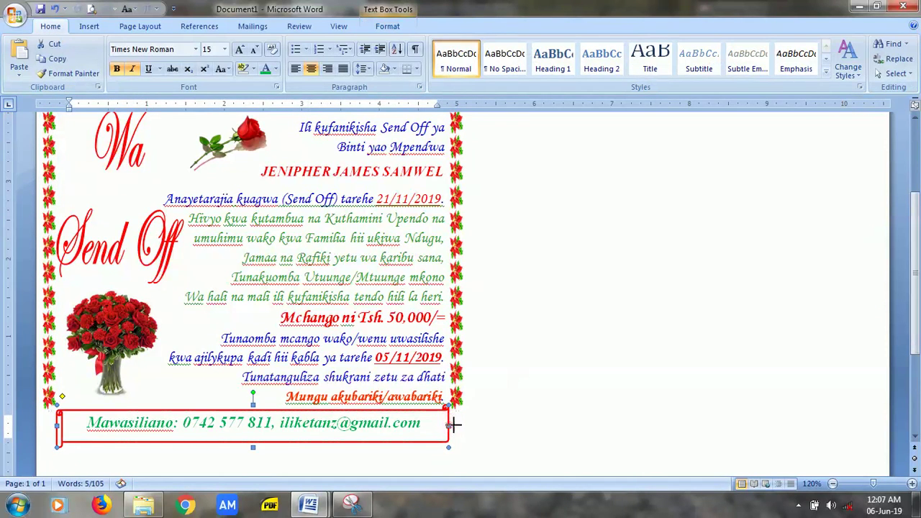
left_click_drag(454, 425, 459, 426)
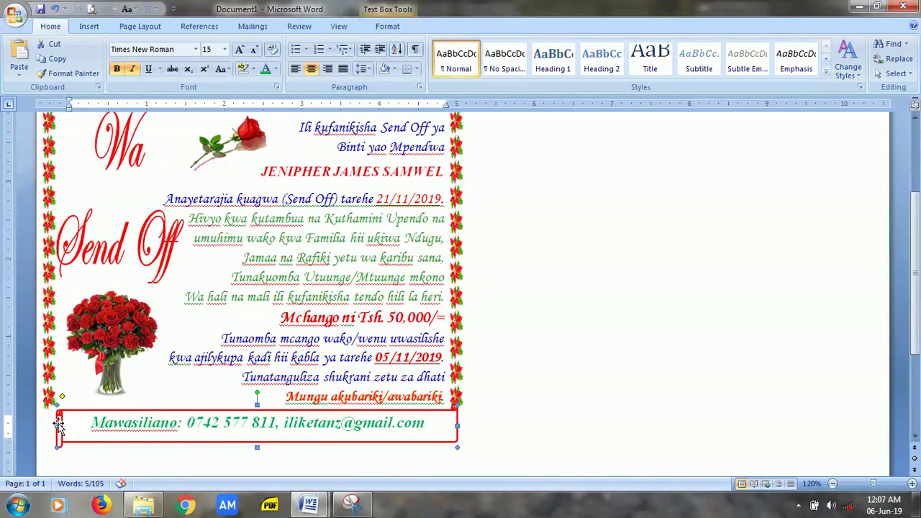
left_click_drag(49, 426, 46, 426)
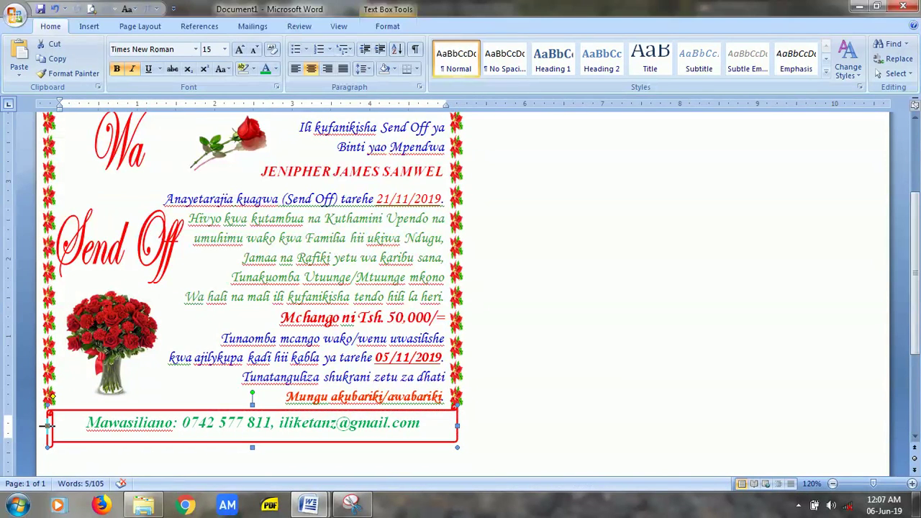
left_click(44, 372)
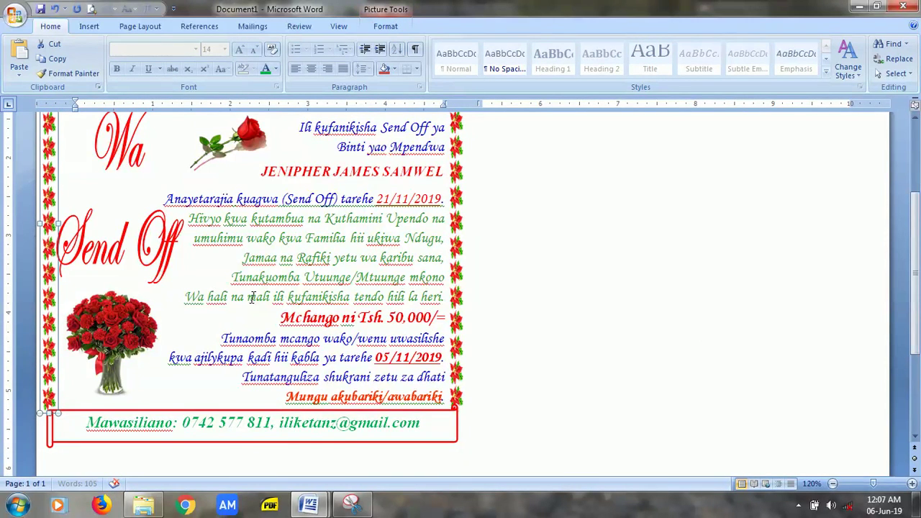
scroll(918, 223, "up", 1)
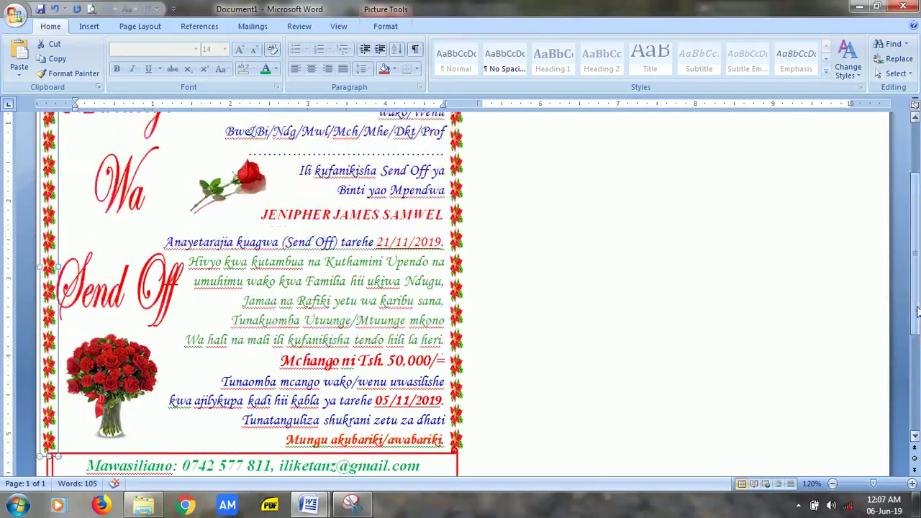
Lay a third poinsettia strip horizontally across the card's top, trimmed to join the side borders
scroll(919, 223, "up", 3)
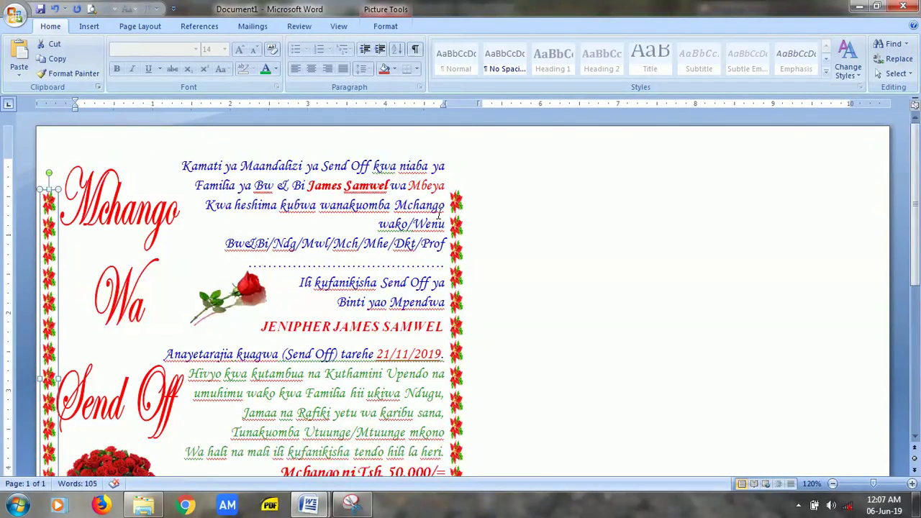
key("ctrl+v")
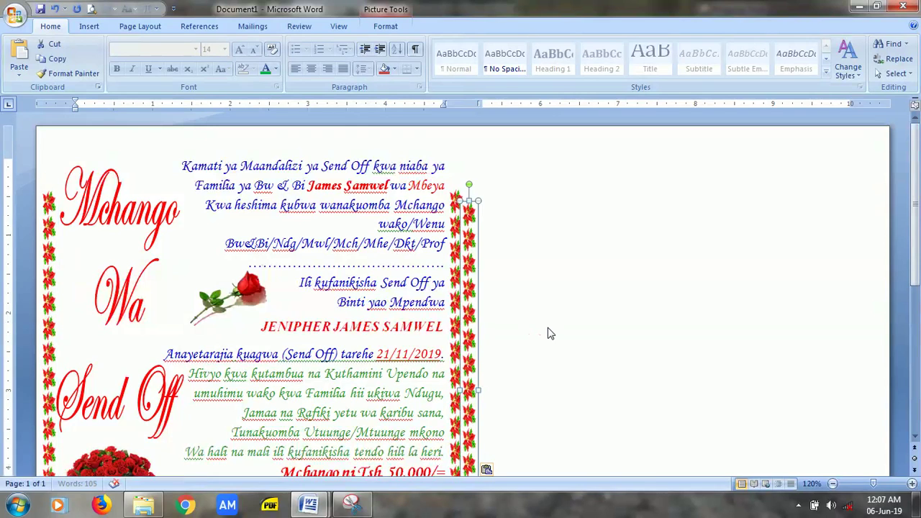
left_click_drag(471, 321, 587, 310)
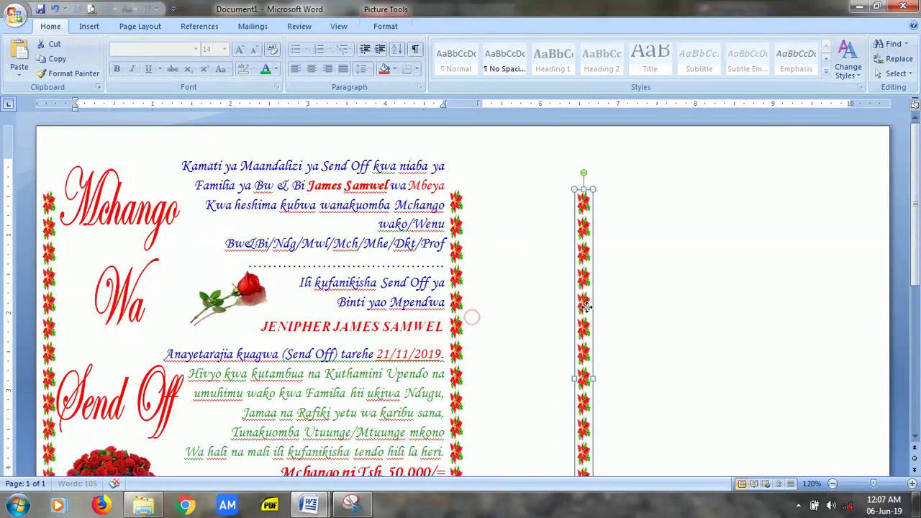
left_click_drag(583, 174, 914, 383)
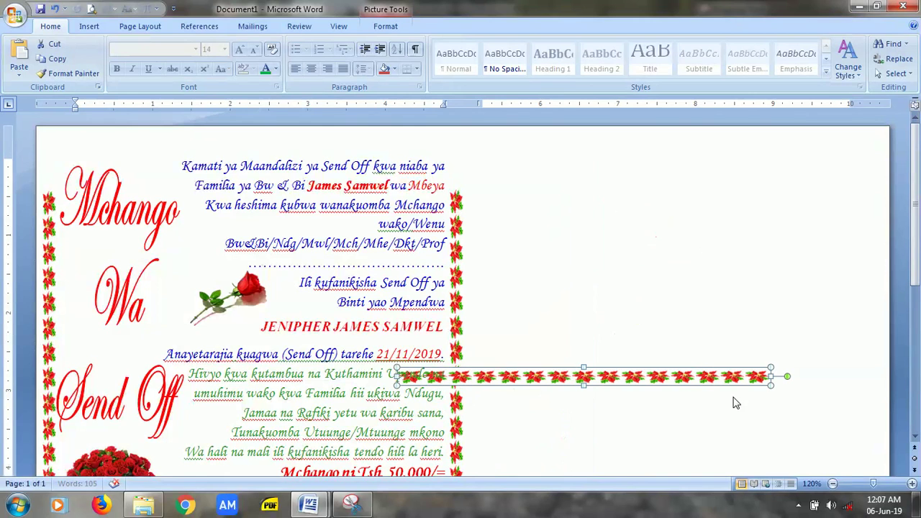
mouse_move(688, 376)
left_mouse_down()
mouse_move(455, 147)
mouse_move(465, 146)
left_mouse_up()
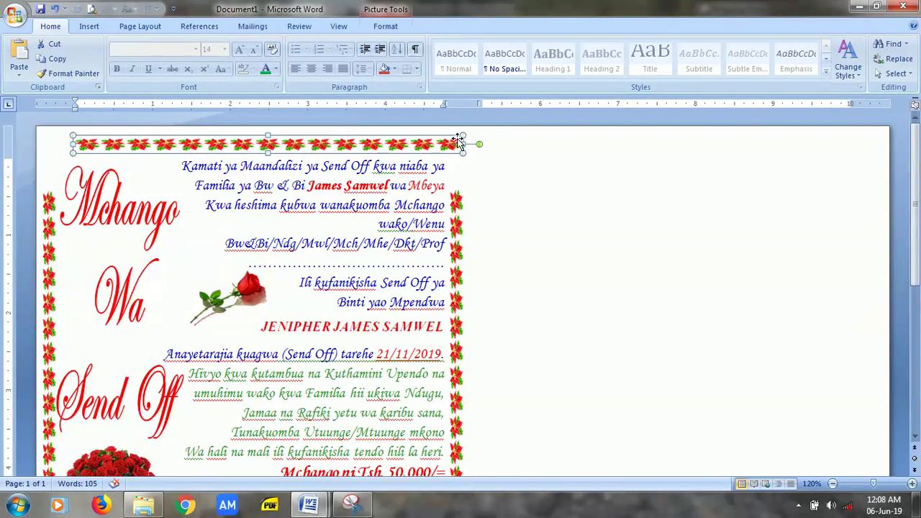
left_click_drag(463, 144, 451, 142)
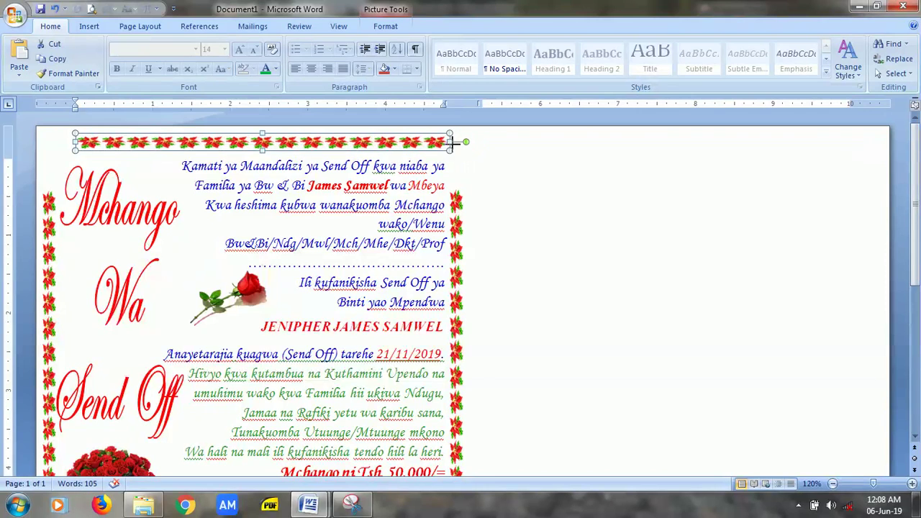
left_click(245, 285)
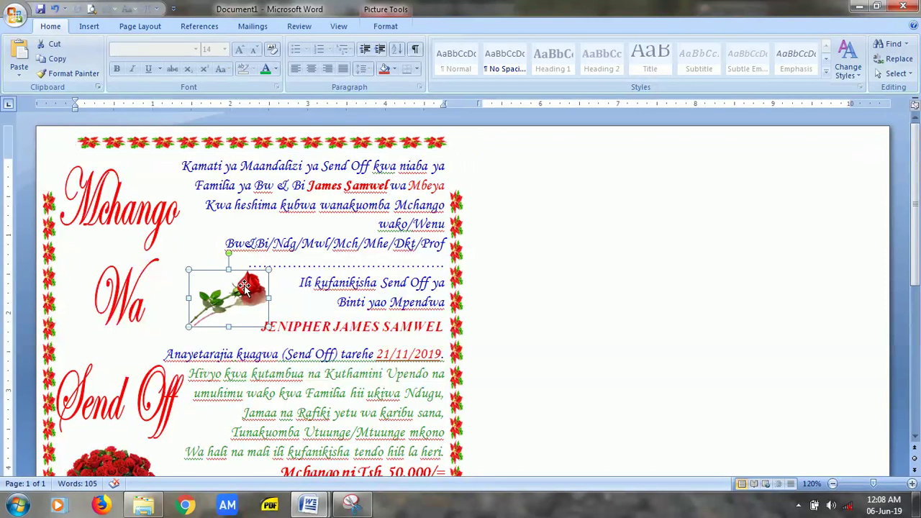
Ctrl-drag a copy of the rose, shrink it, and settle it in the frame's top-left corner
mouse_move(247, 291)
left_mouse_down("ctrl")
mouse_move(259, 301)
mouse_move(134, 179)
mouse_move(73, 152)
mouse_move(115, 152)
left_mouse_up("ctrl")
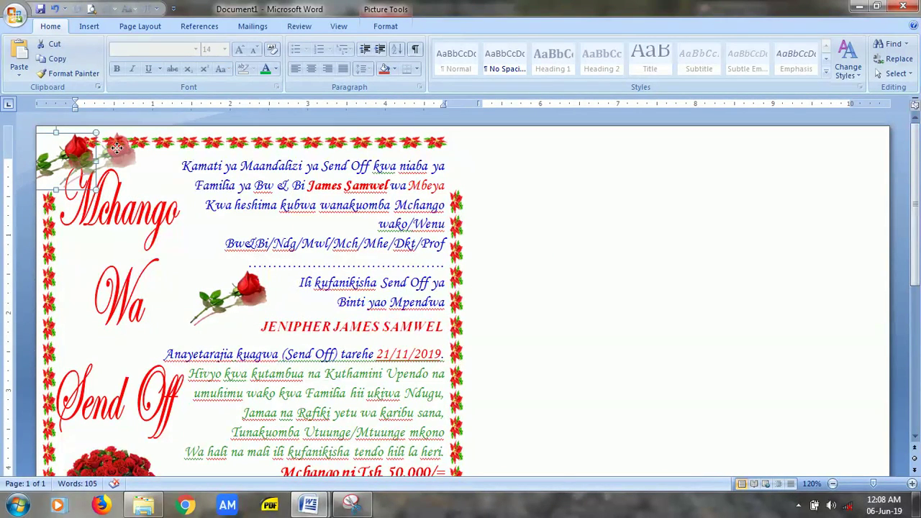
left_click_drag(60, 185, 86, 168)
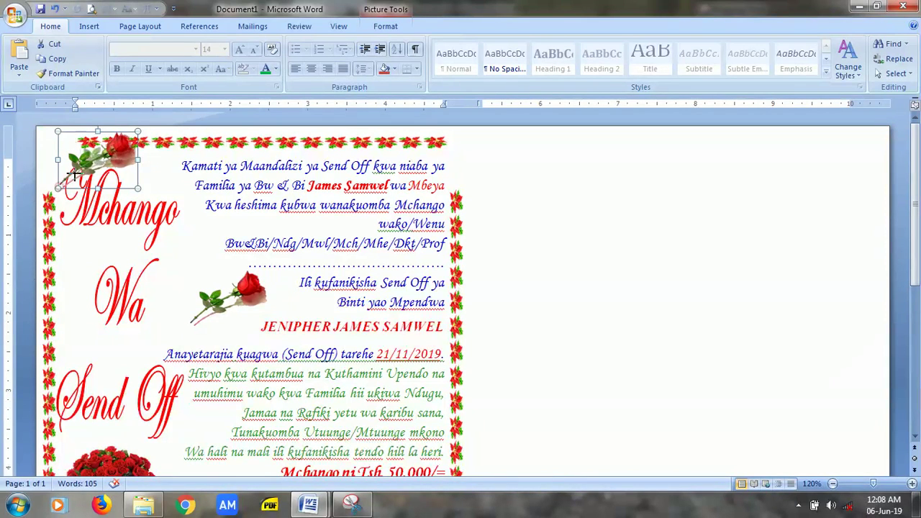
left_click_drag(120, 142, 76, 147)
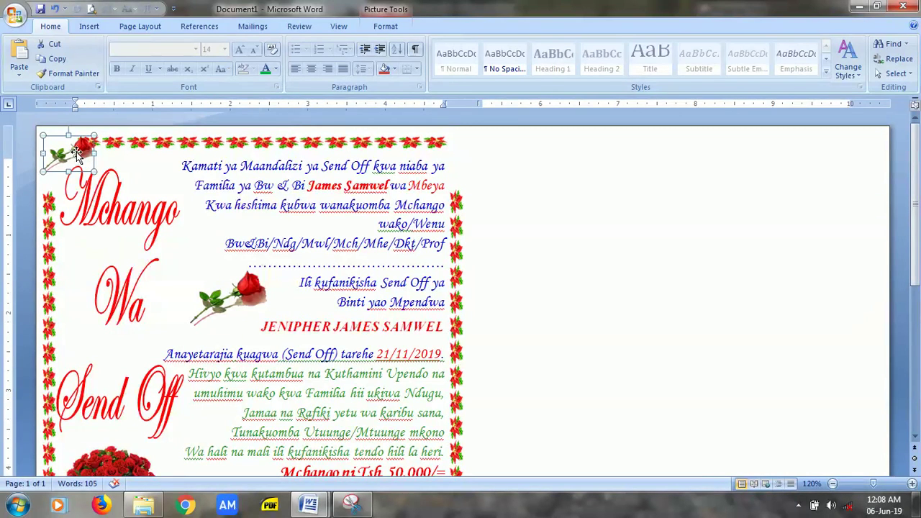
left_click_drag(50, 220, 48, 171)
left_click(245, 181)
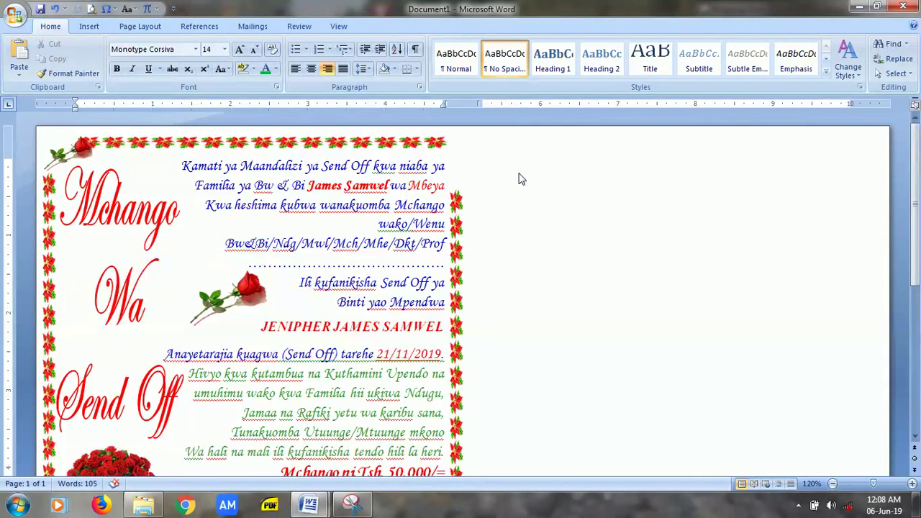
key("ctrl+v")
Mirror the pasted rose by setting its 3-D X rotation to 180°
left_click_drag(266, 301, 542, 172)
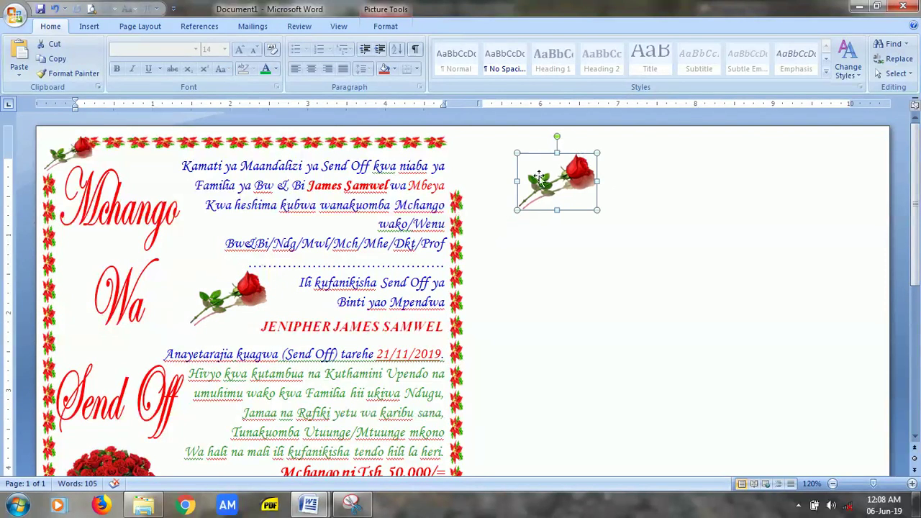
left_click(387, 26)
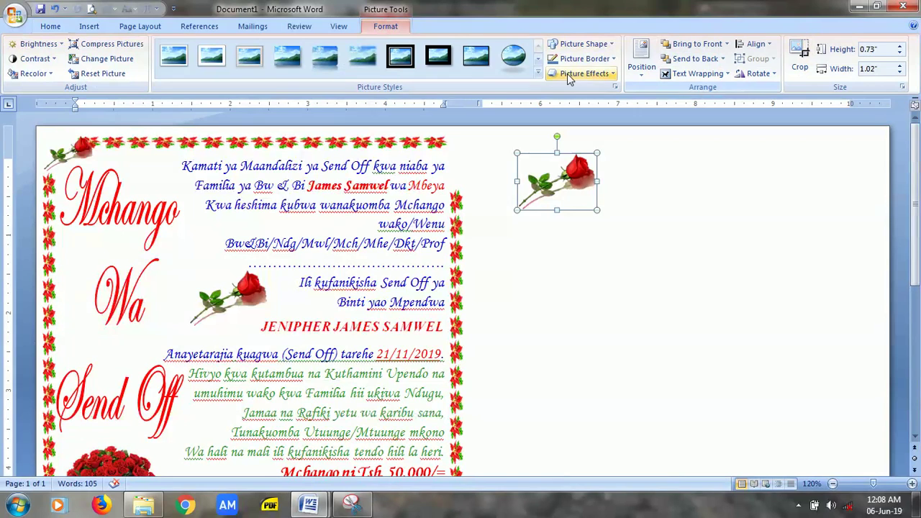
left_click(604, 75)
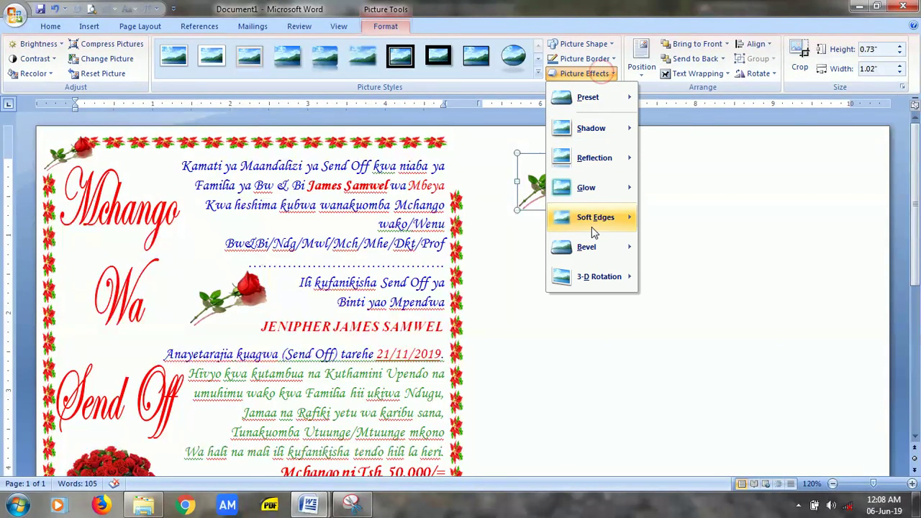
mouse_move(600, 278)
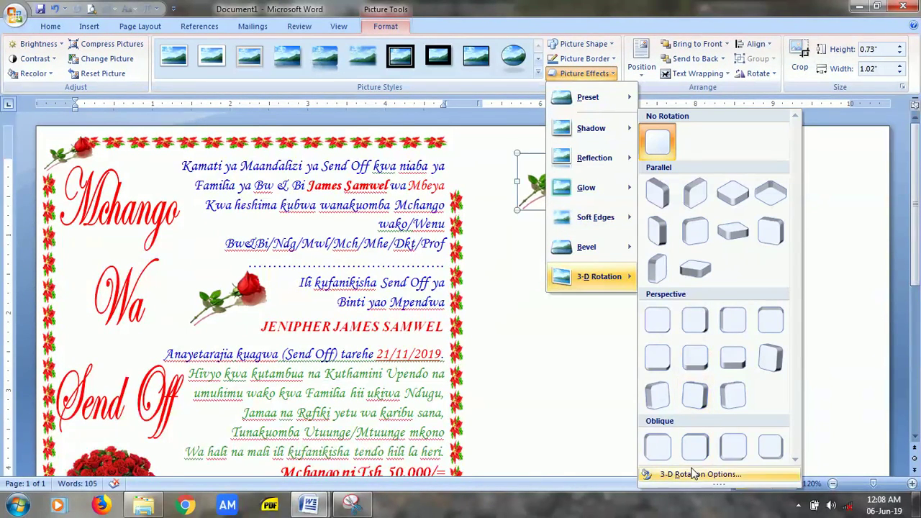
left_click(694, 474)
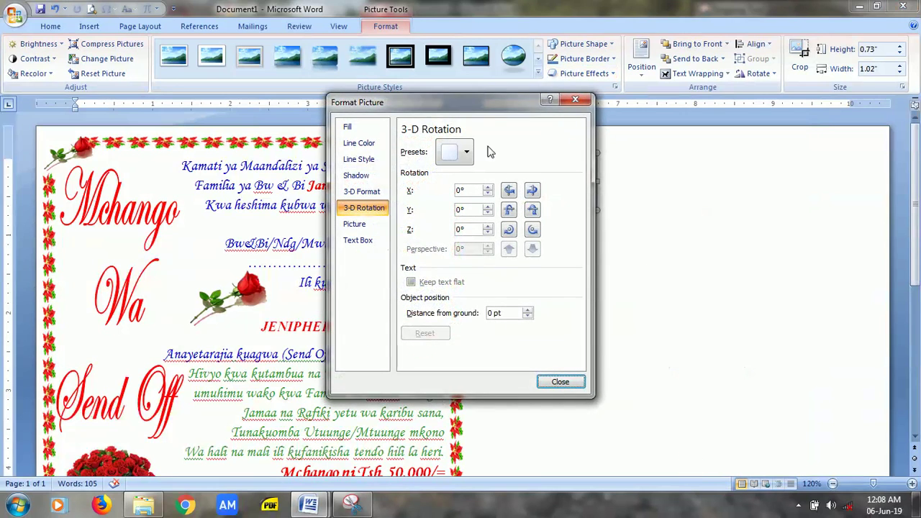
left_click_drag(469, 108, 348, 215)
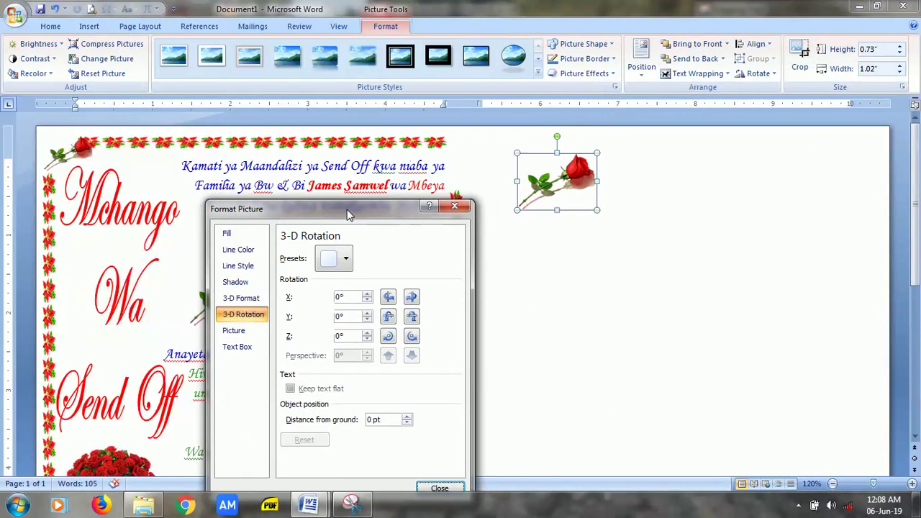
left_click(368, 297)
left_click(367, 296)
left_click(367, 295)
left_click(367, 295)
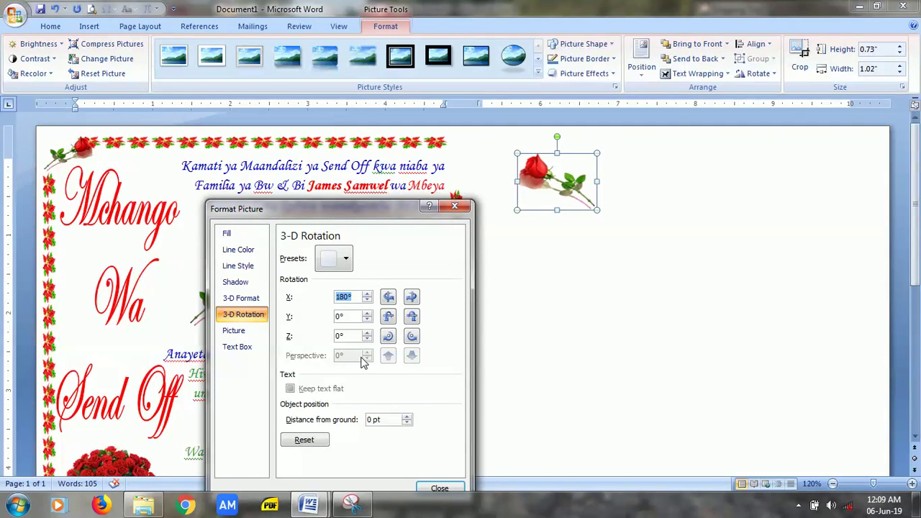
left_click(435, 488)
Place the mirrored rose on the frame's top-right corner and view the page in Print Preview
mouse_move(558, 180)
left_mouse_down()
mouse_move(438, 155)
mouse_move(475, 157)
left_mouse_up()
left_click(389, 205)
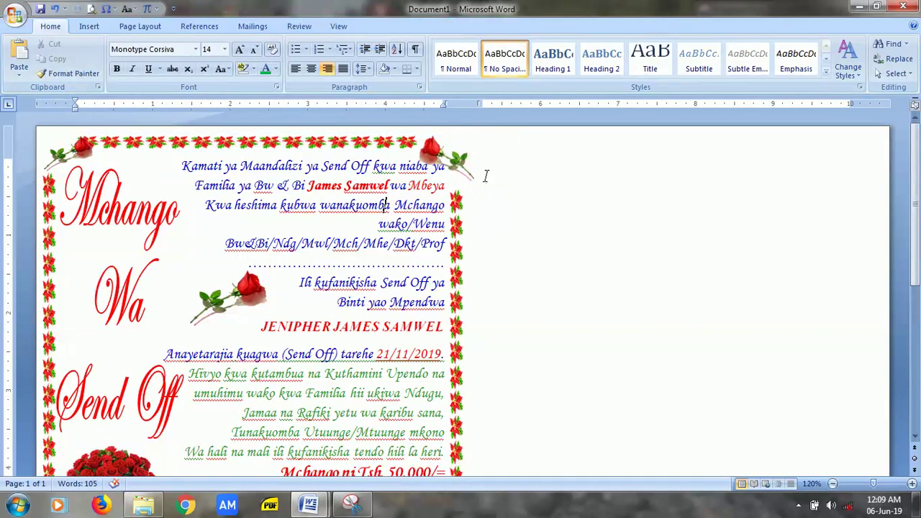
left_click(466, 164)
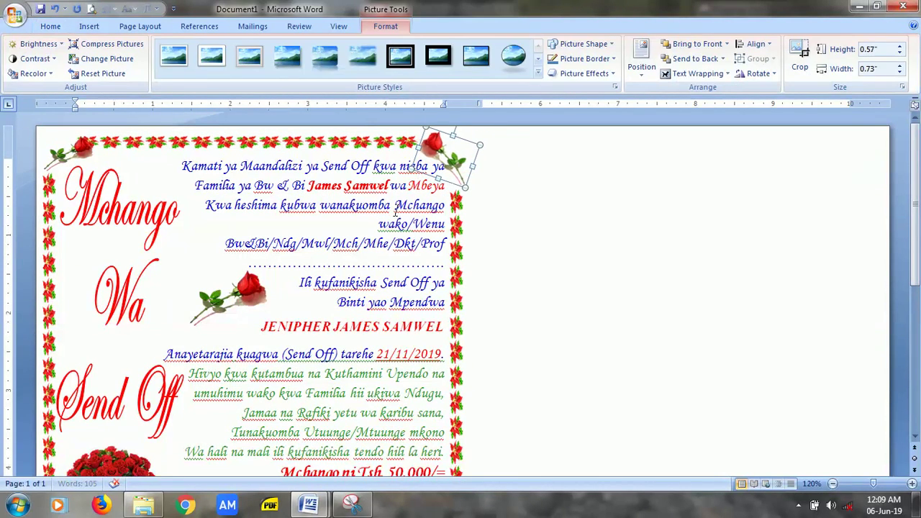
left_click(379, 225)
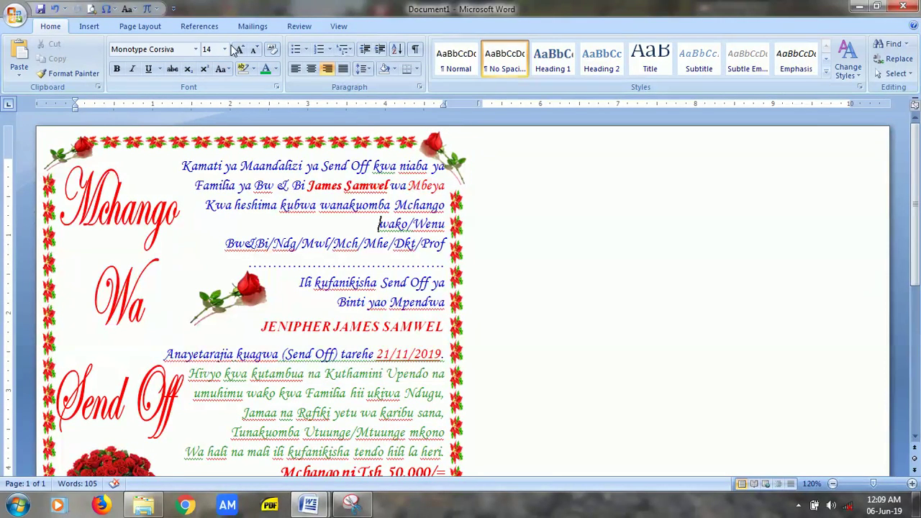
left_click(92, 8)
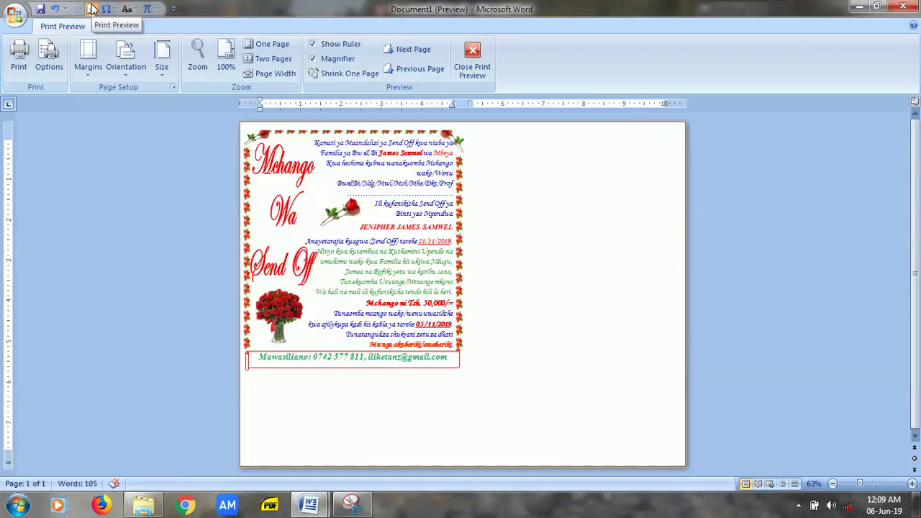
Close Print Preview and look at Page Color without applying one, keeping the page white
left_click(473, 56)
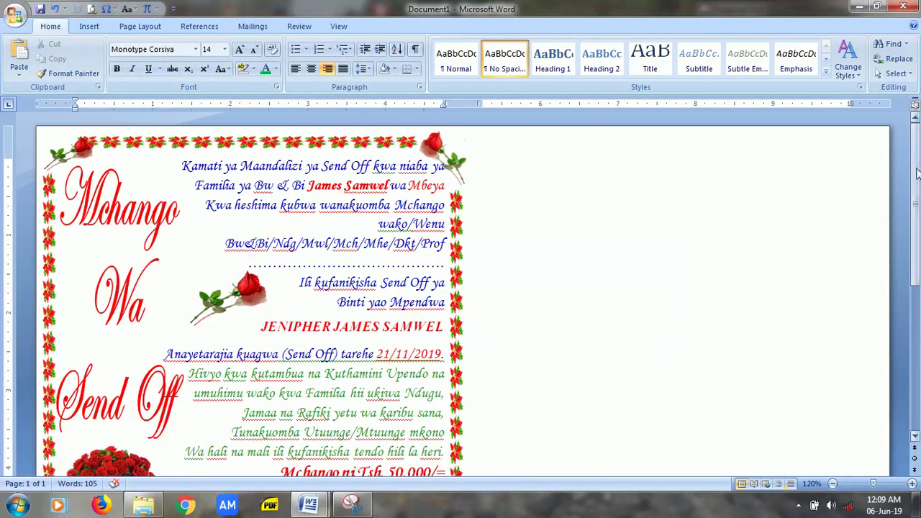
scroll(917, 223, "down", 3)
left_click_drag(917, 224, 917, 180)
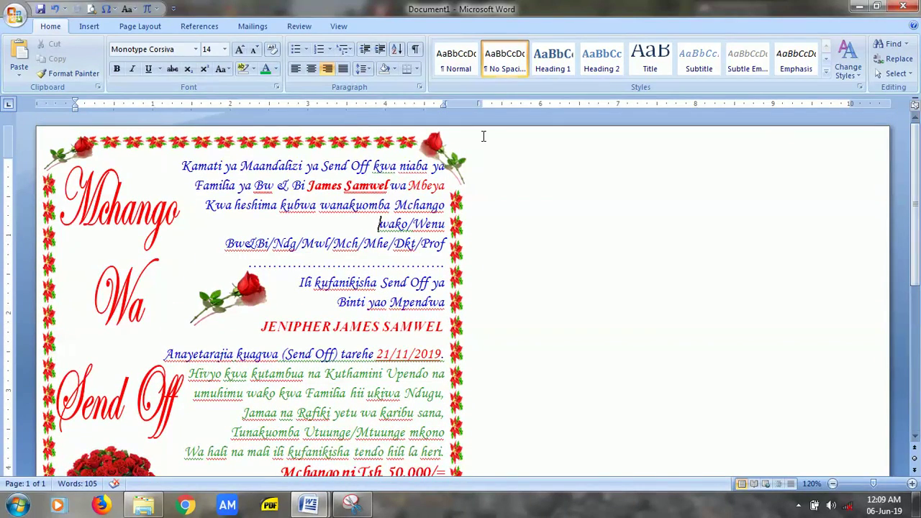
left_click(140, 26)
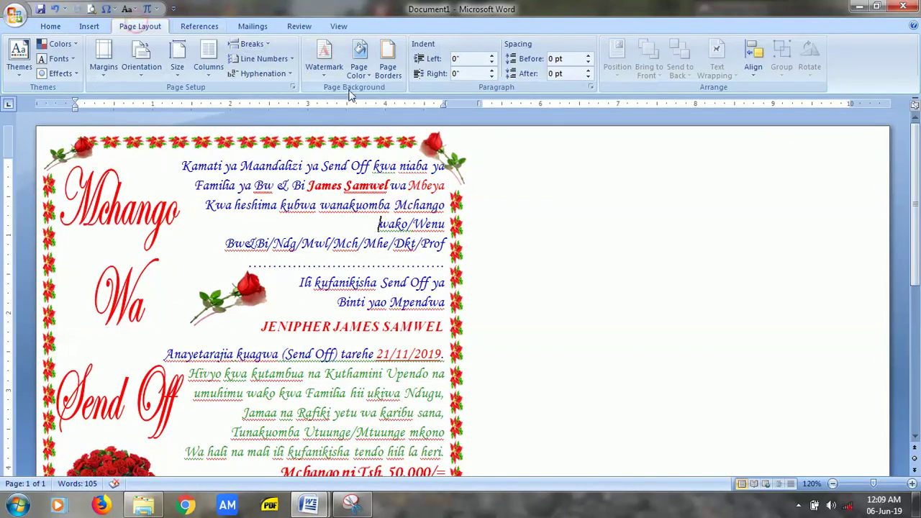
left_click(359, 72)
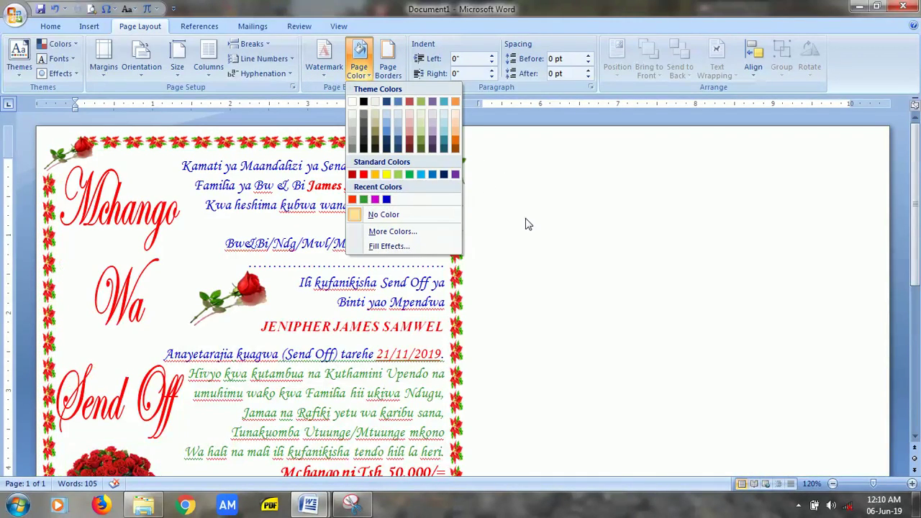
left_click(525, 225)
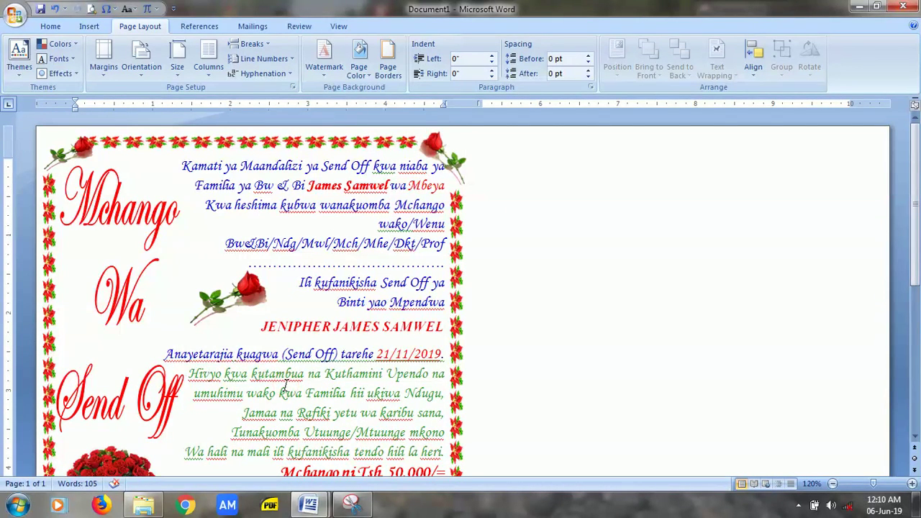
key("ctrl+a")
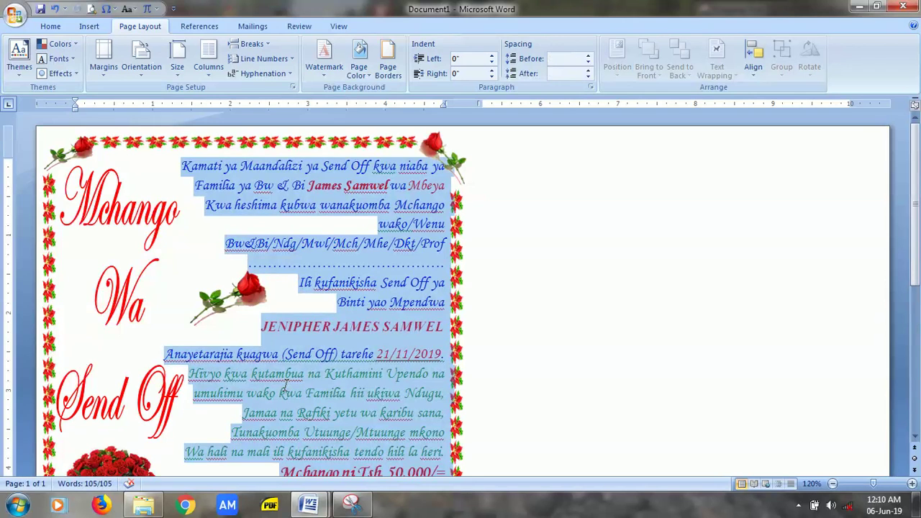
Undo the pasted duplicate card three times so one framed card remains, then scroll back up
left_click(286, 391)
scroll(287, 391, "down", 3)
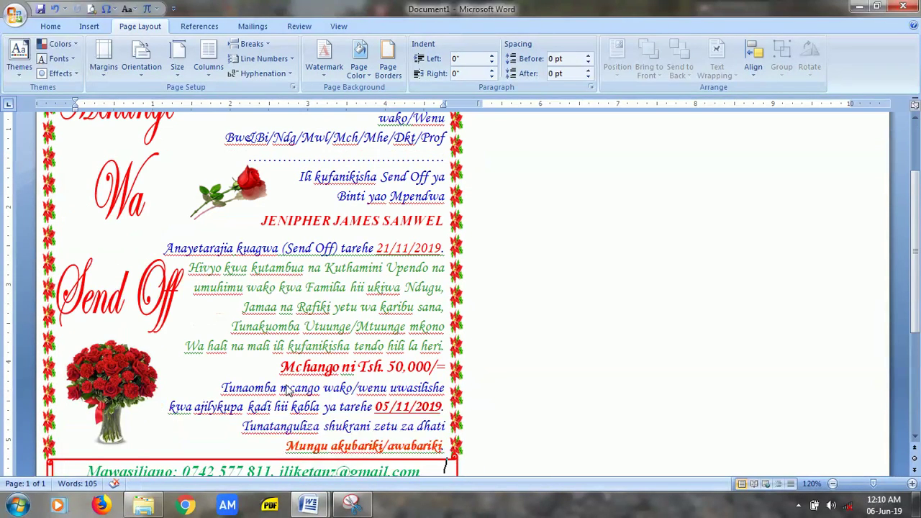
scroll(285, 384, "down", 1)
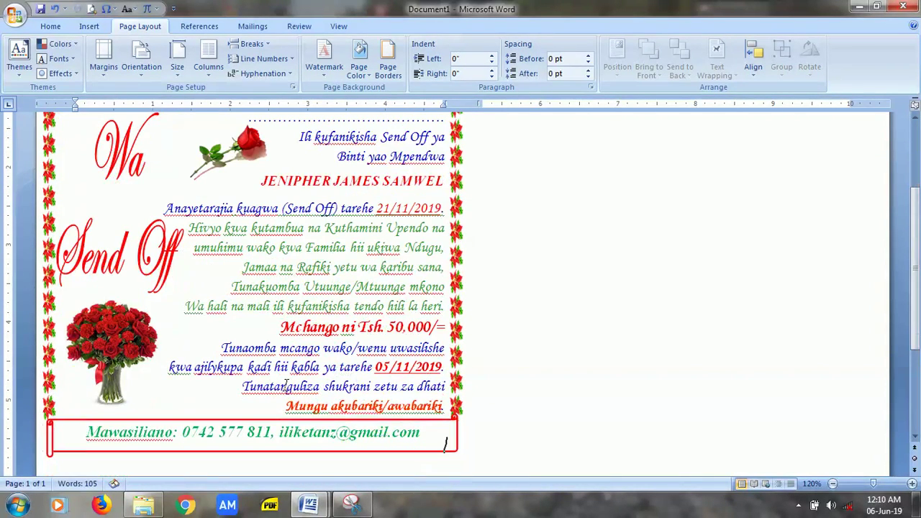
scroll(285, 386, "down", 1)
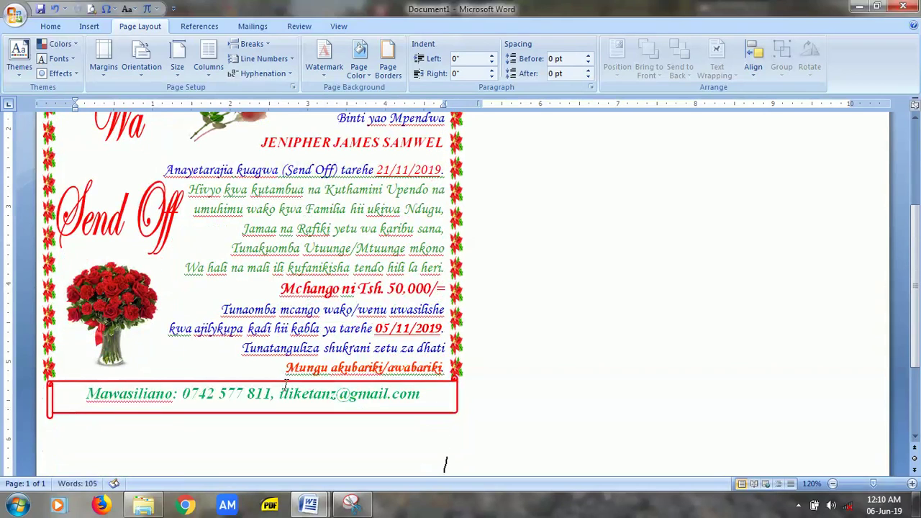
scroll(285, 387, "down", 1)
scroll(286, 386, "down", 1)
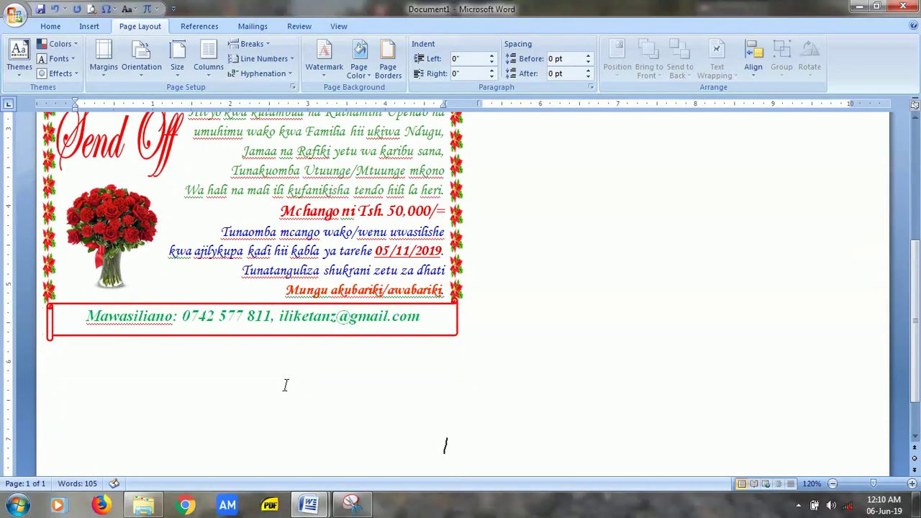
scroll(286, 386, "up", 6)
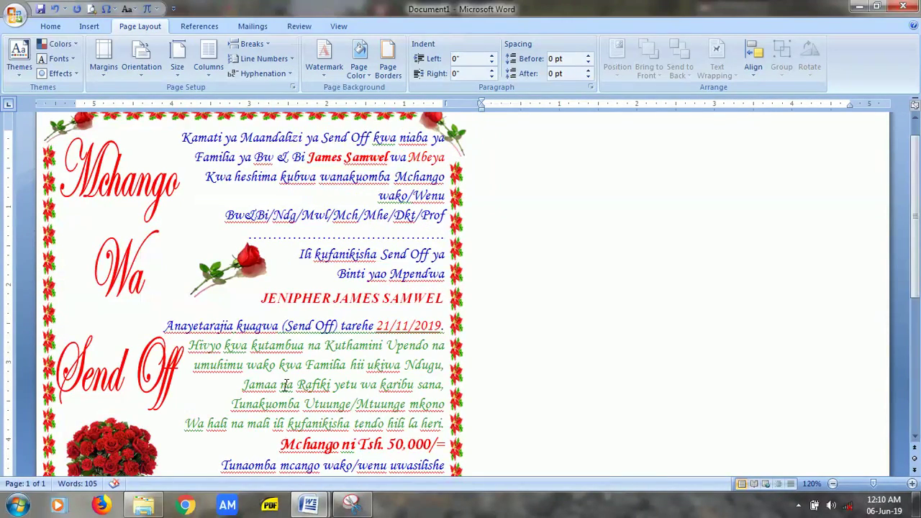
key("ctrl+v")
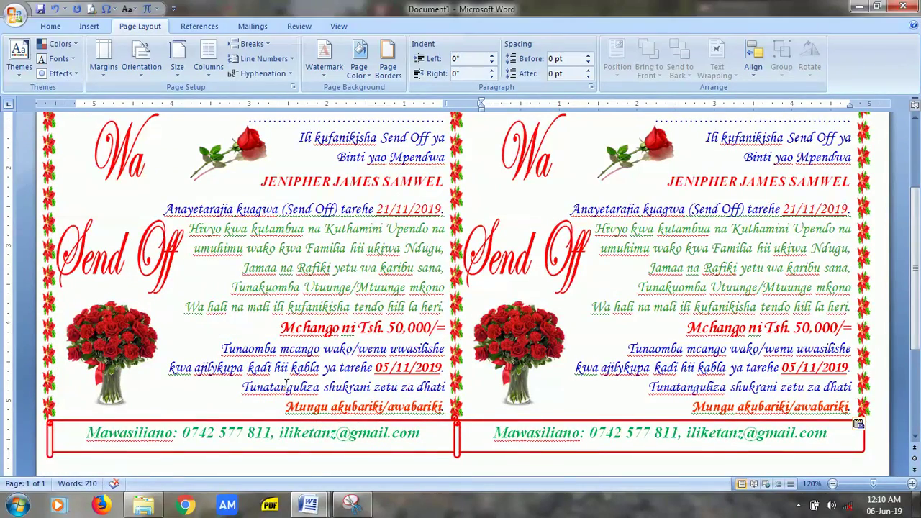
left_click(57, 8)
left_click(57, 9)
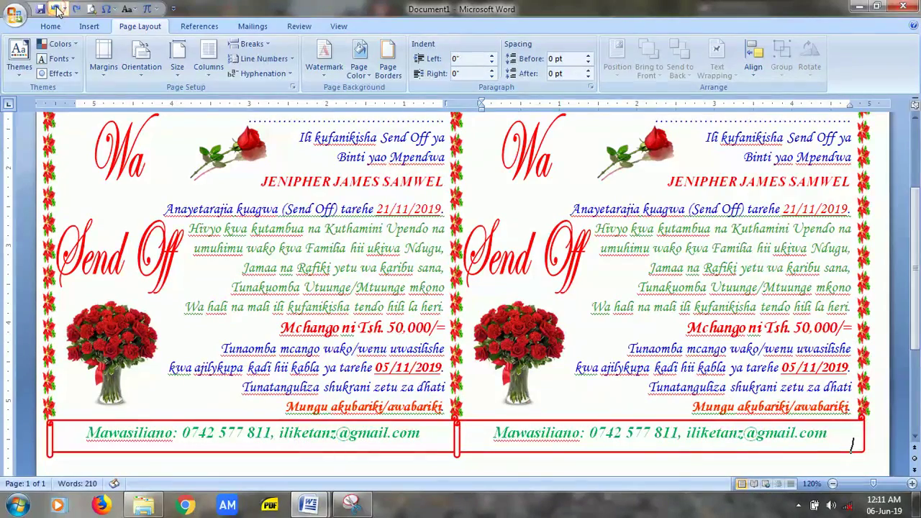
left_click(57, 9)
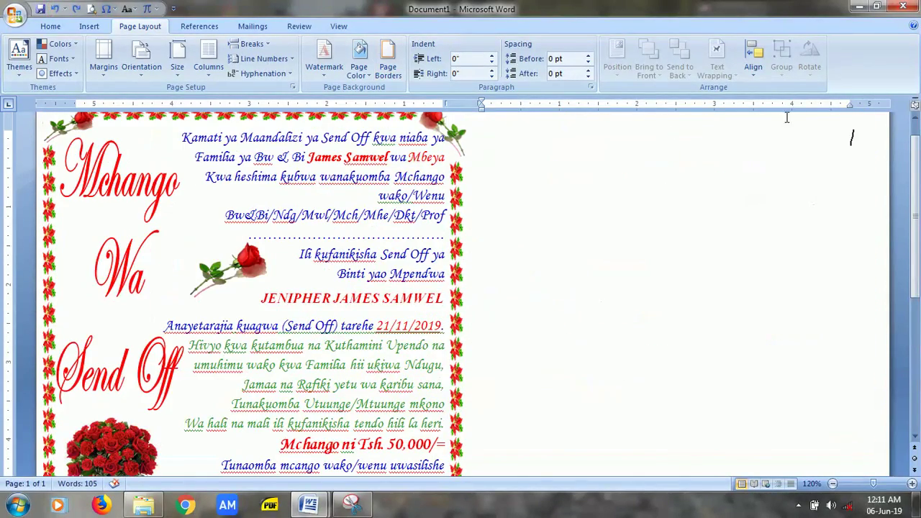
mouse_move(918, 163)
left_mouse_down()
mouse_move(911, 181)
mouse_move(910, 151)
mouse_move(910, 219)
left_mouse_up()
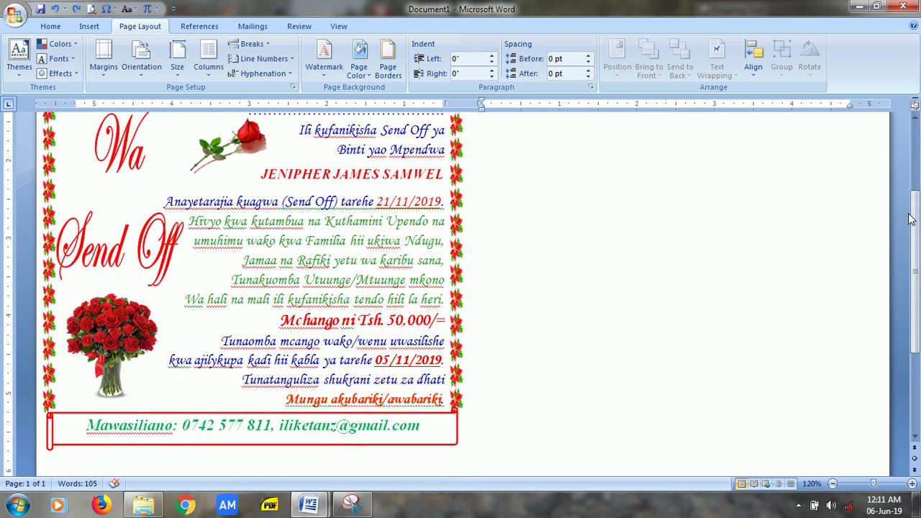
left_click_drag(911, 219, 919, 156)
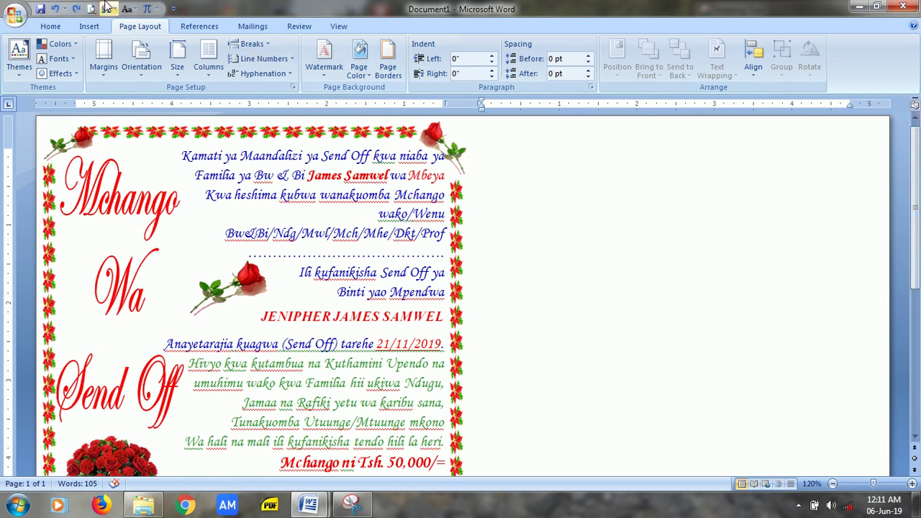
Publish the card as PDF 'Kamati ya Maandalizi ya Send Off kwa niaba ya' in Documents
left_click(50, 26)
left_click(14, 14)
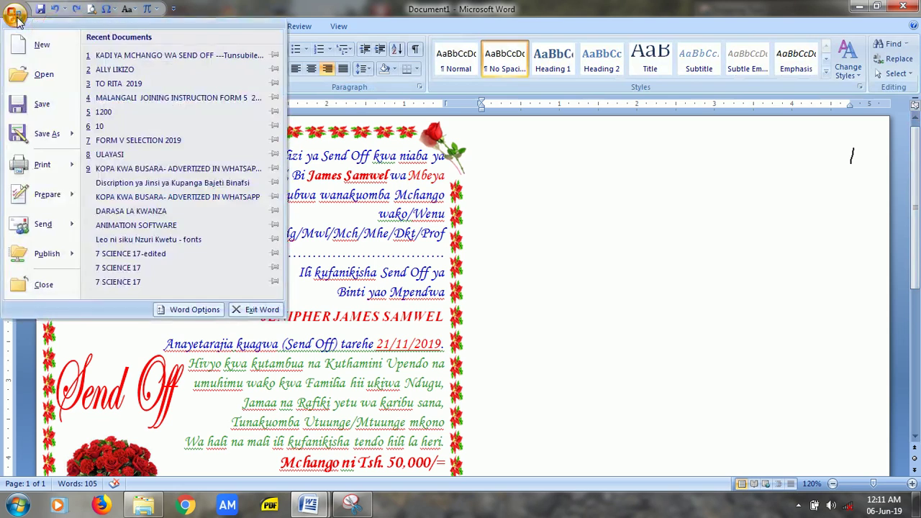
mouse_move(59, 135)
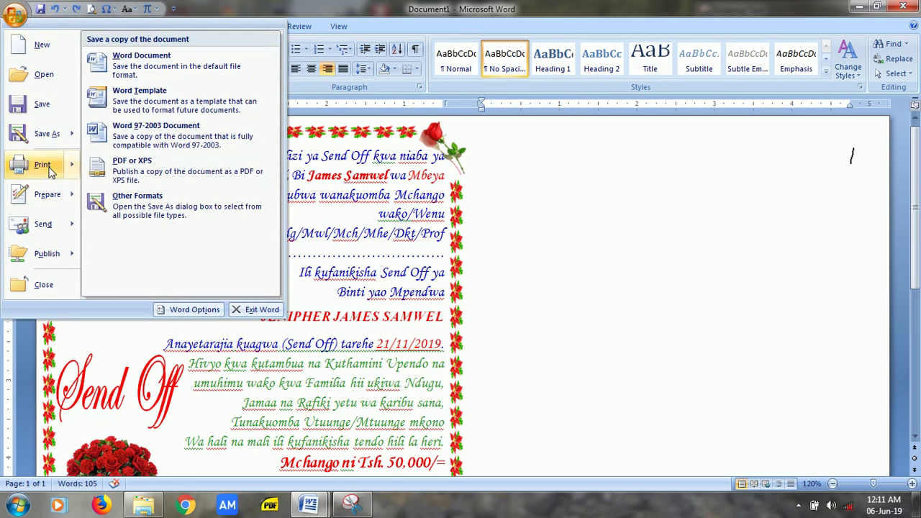
left_click(130, 165)
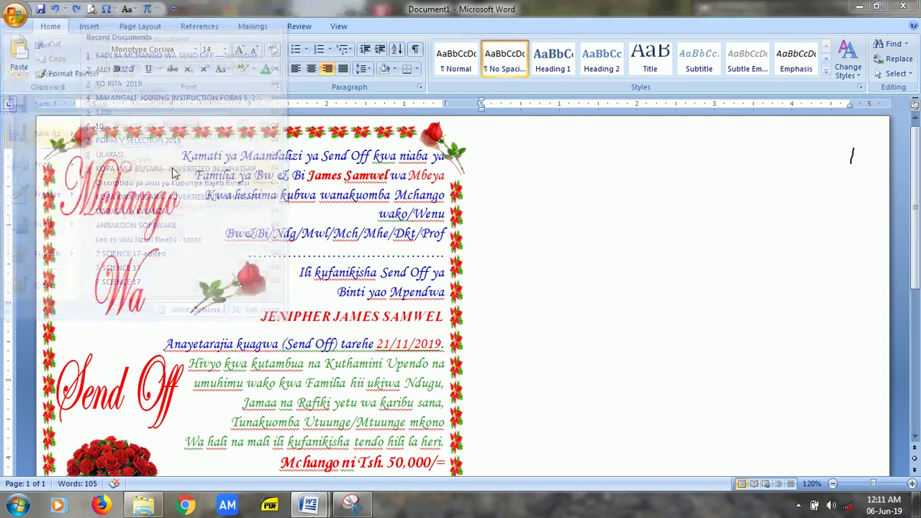
left_click(346, 373)
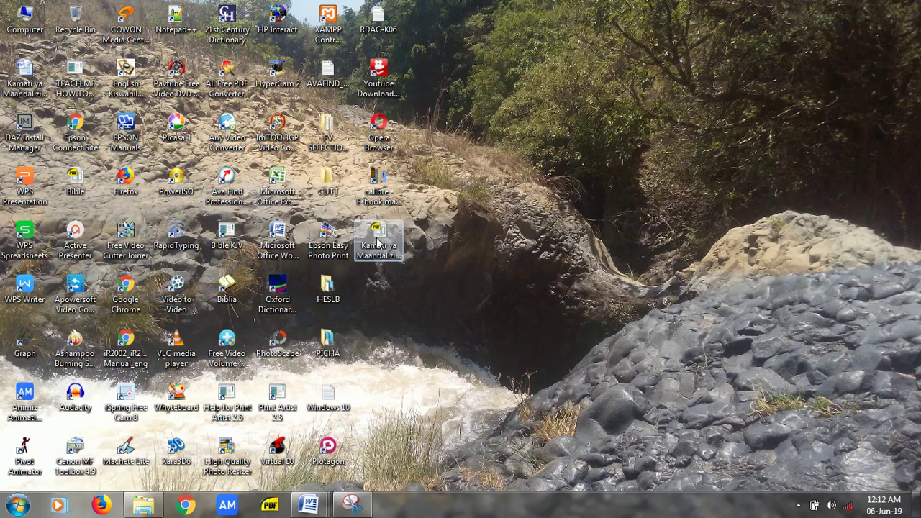
Open the card PDF from the desktop and zoom from Fit Width out to a full-page view
double_click(378, 243)
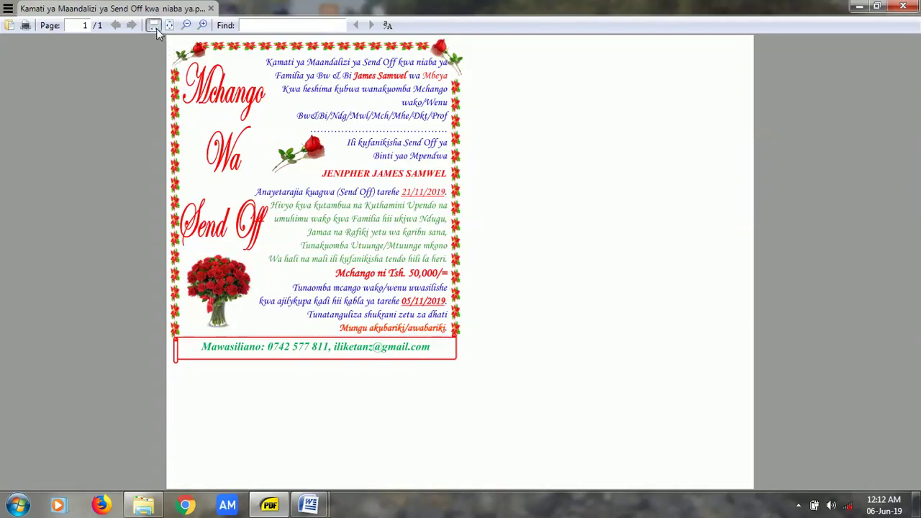
left_click(153, 25)
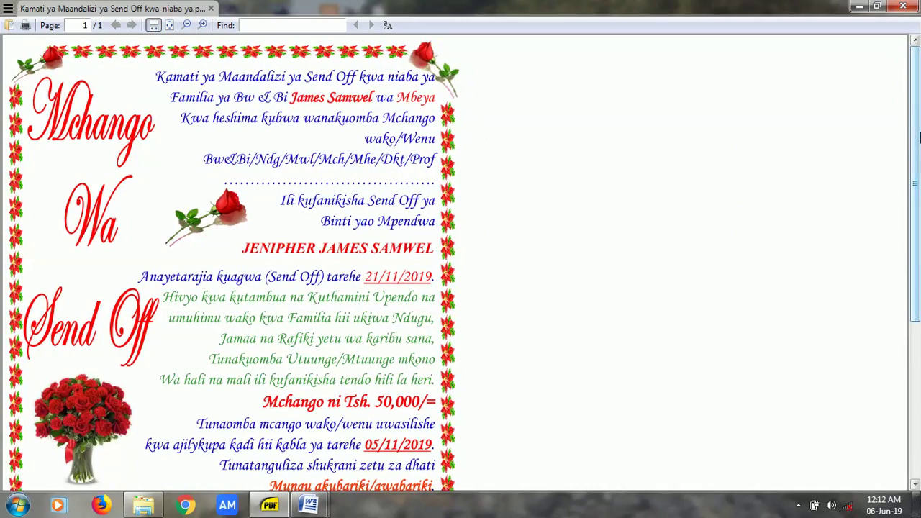
left_click(186, 25)
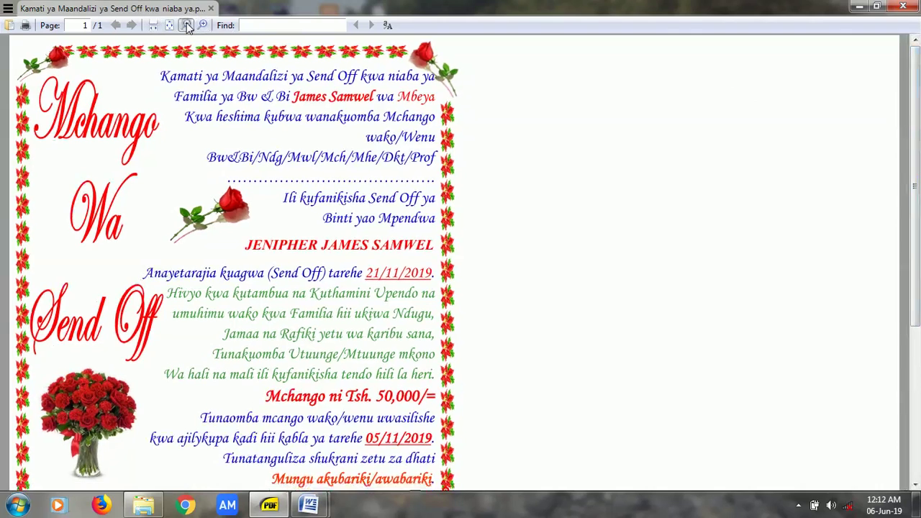
left_click(186, 26)
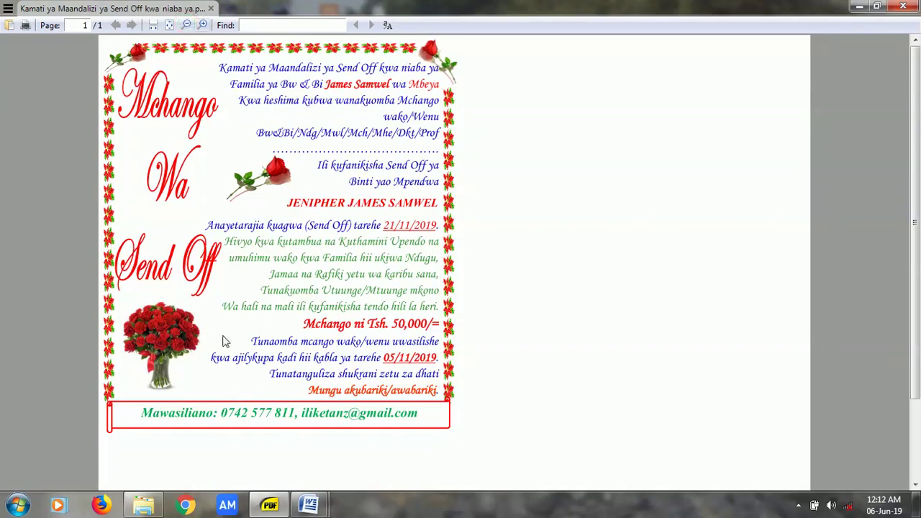
key("super")
Launch Snipping Tool from a Start search for 'sni' and snip the whole card
type("sb")
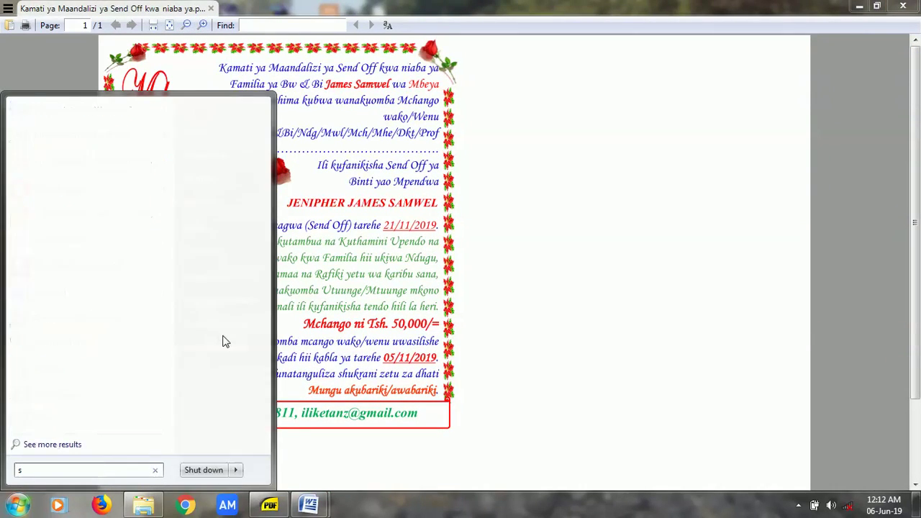
key("BackSpace")
type("ni")
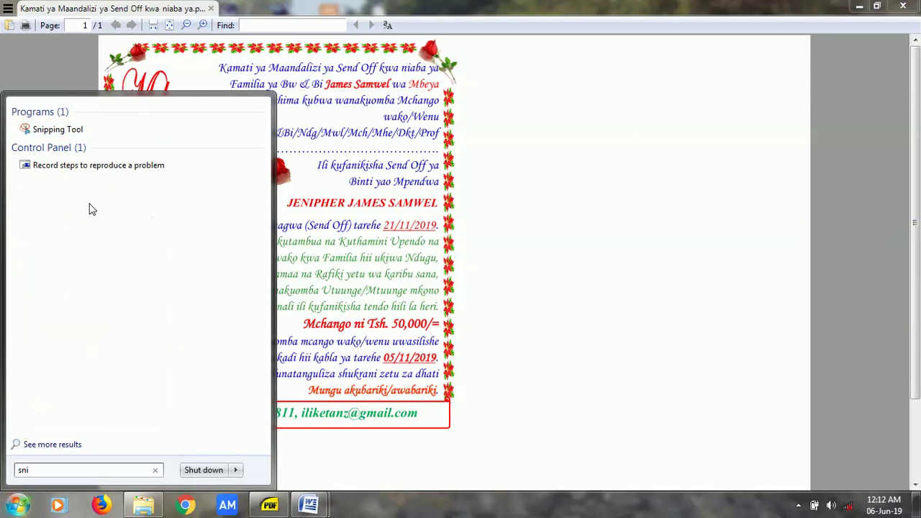
left_click(64, 135)
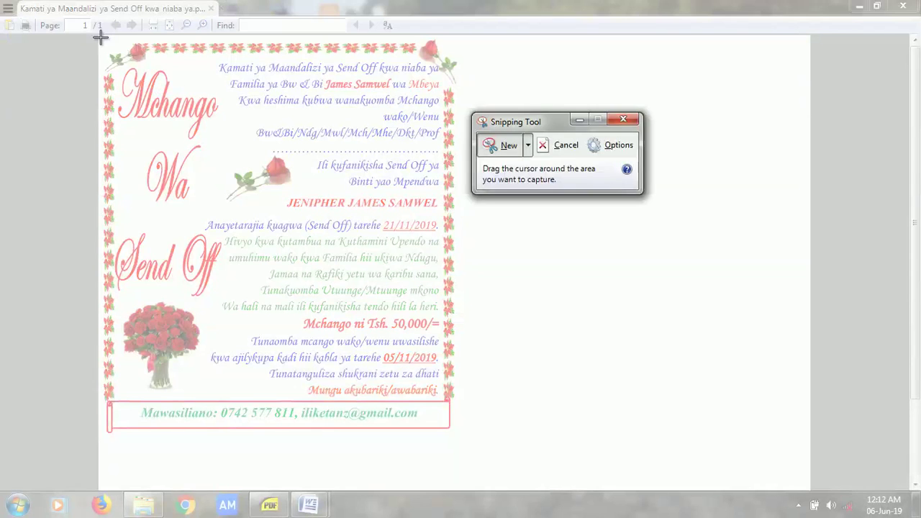
mouse_move(100, 36)
left_mouse_down()
mouse_move(861, 346)
mouse_move(458, 436)
left_mouse_up()
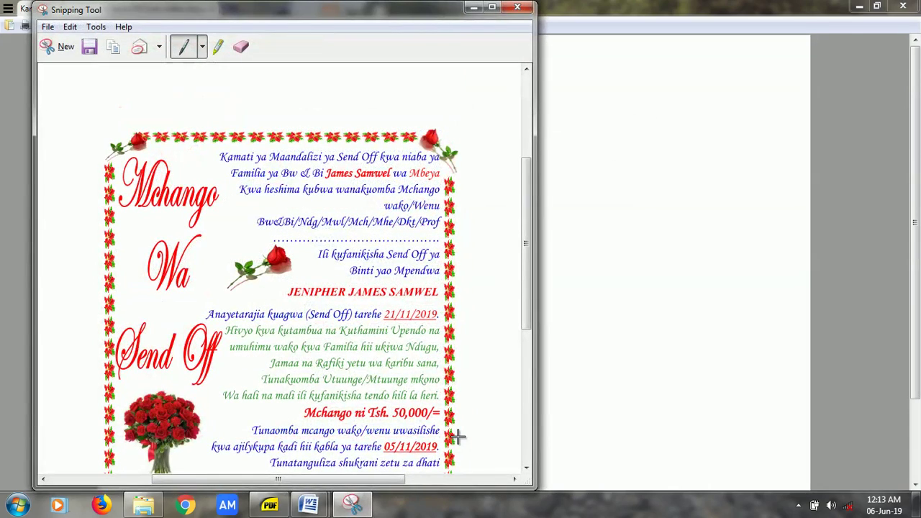
Save the snip to the Desktop as the JPEG 'send off card'
left_click(90, 46)
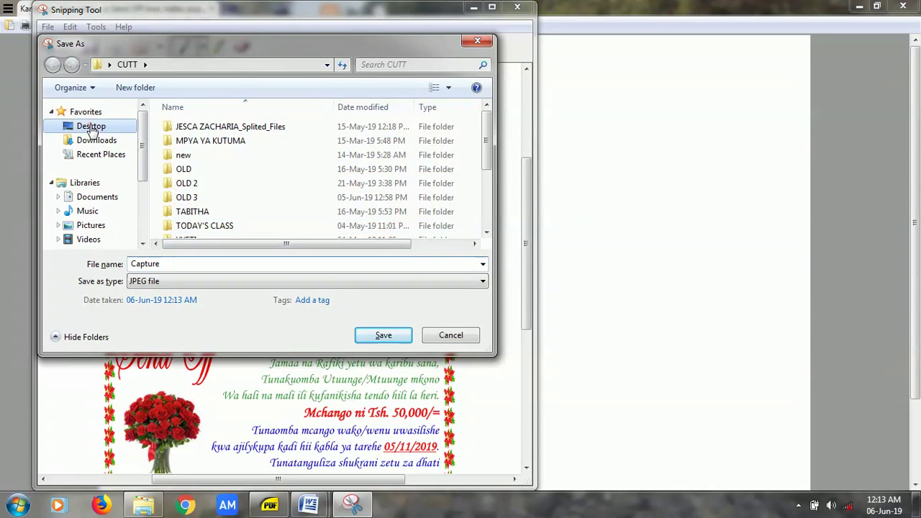
left_click(91, 127)
left_click(201, 265)
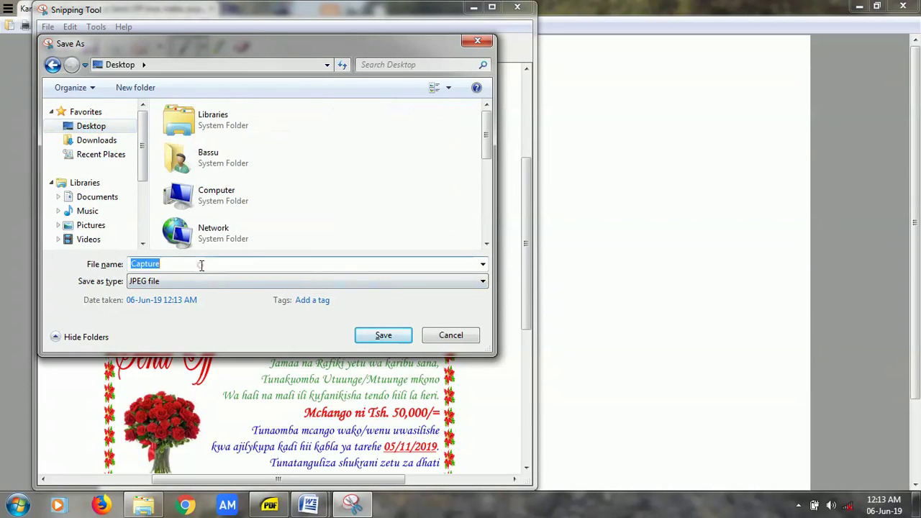
type("send")
type(" off card")
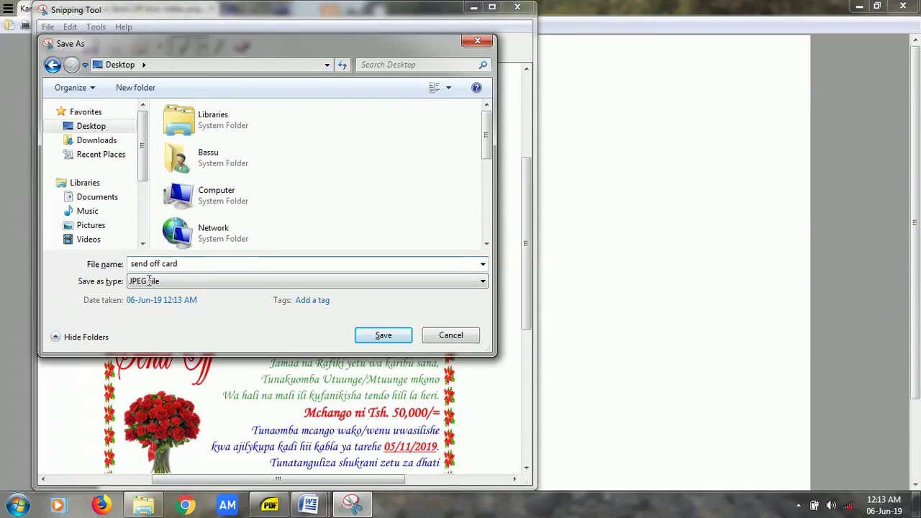
left_click(383, 336)
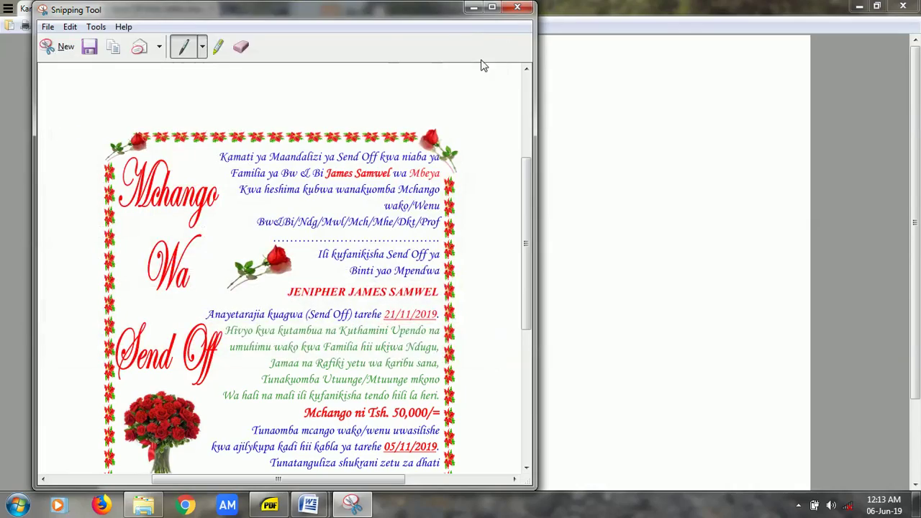
left_click(517, 6)
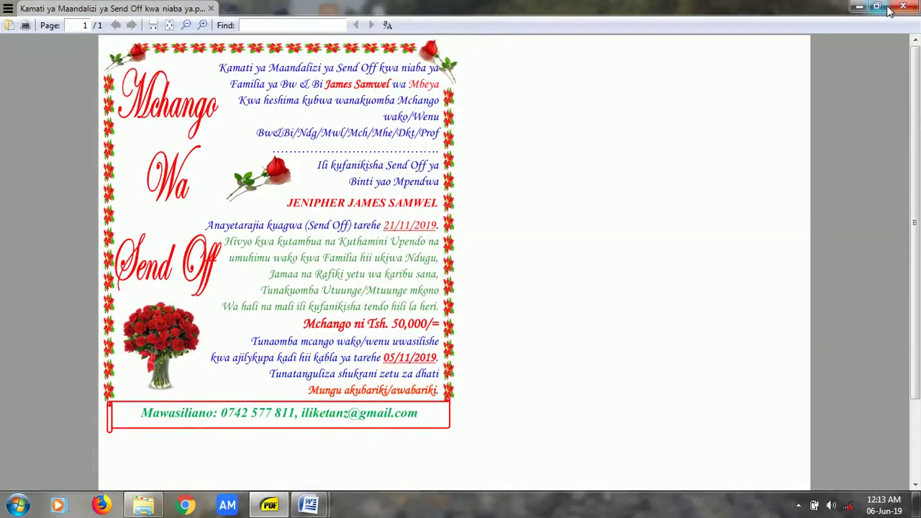
Close the PDF reader, then view and zoom the 530 x 592 'send off card' JPEG in Picasa
left_click(902, 7)
double_click(382, 286)
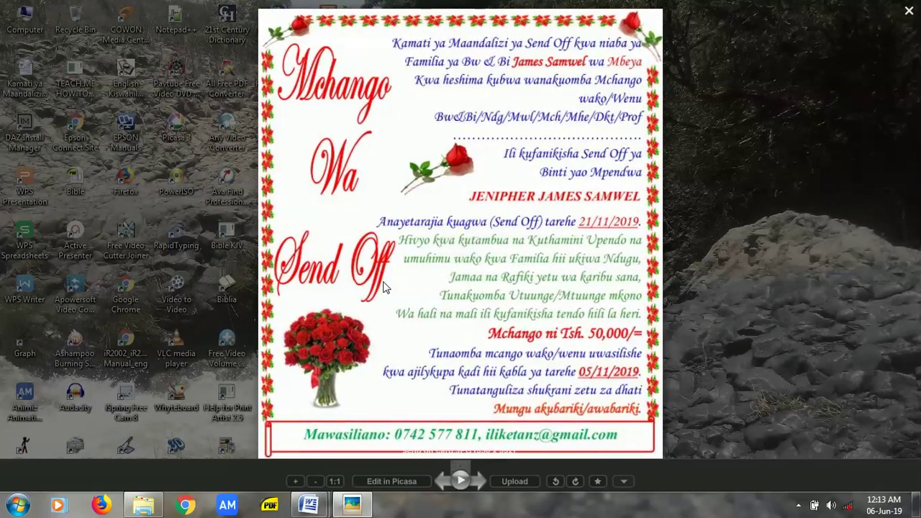
scroll(383, 286, "up", 1)
scroll(383, 286, "up", 1)
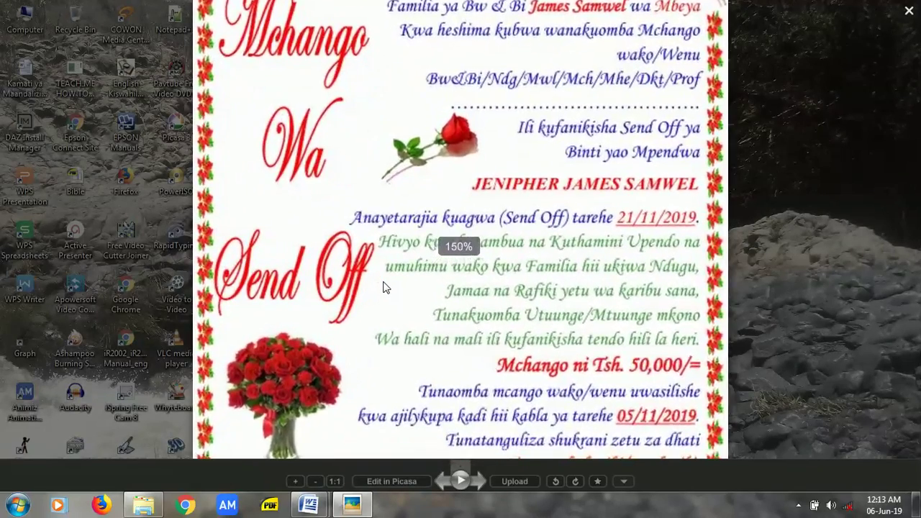
scroll(383, 287, "down", 3)
scroll(383, 286, "down", 1)
scroll(383, 287, "down", 1)
scroll(384, 287, "down", 1)
scroll(384, 286, "up", 1)
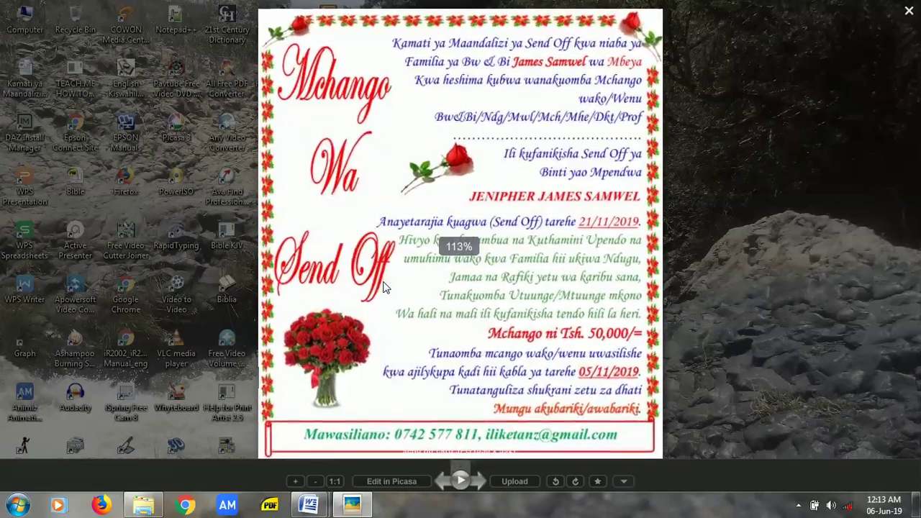
left_click(910, 12)
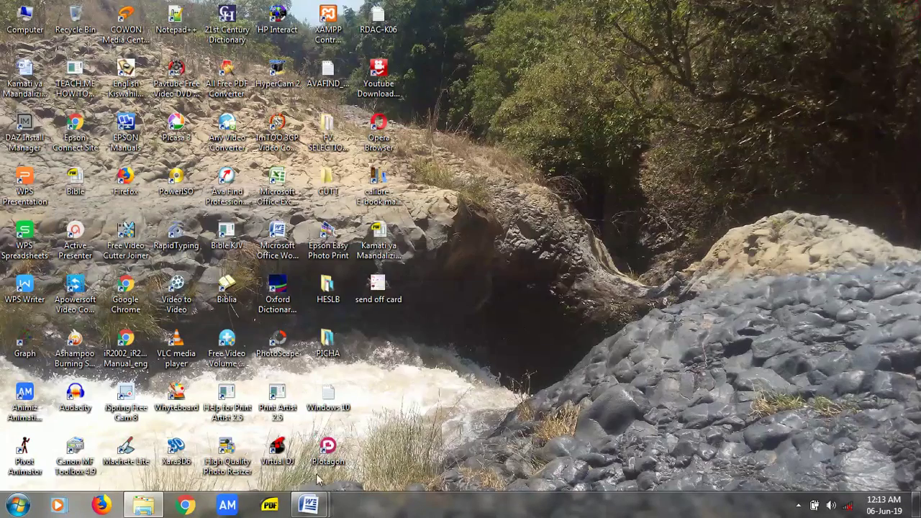